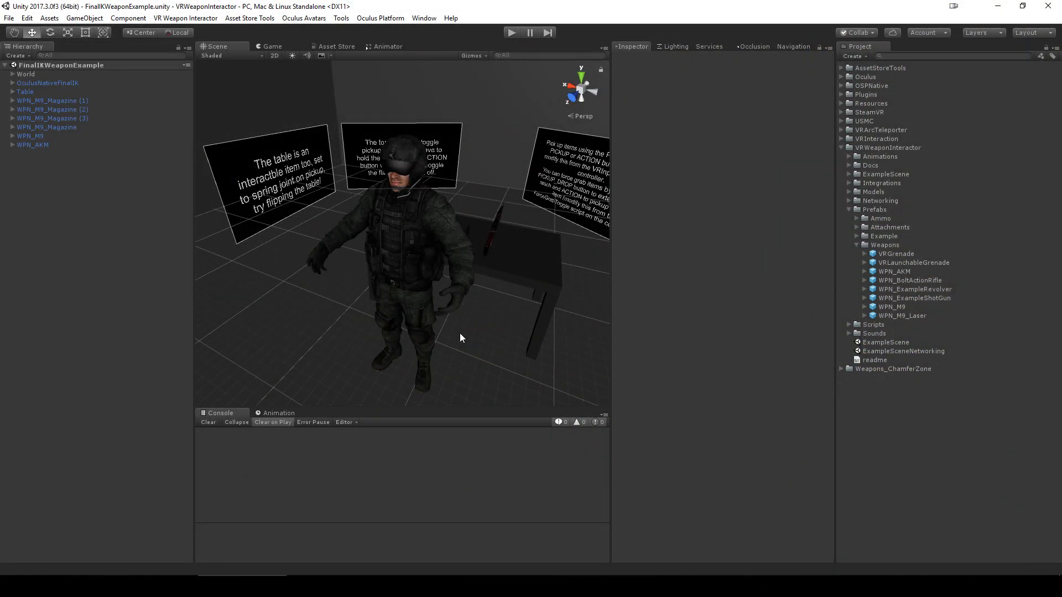
# - Expand the OculusNativeFinalIK rig and its LocalAvatar, and inspect the components on controller_left
pyautogui.moveTo(459, 333); pyautogui.dragTo(462, 308, button='right')
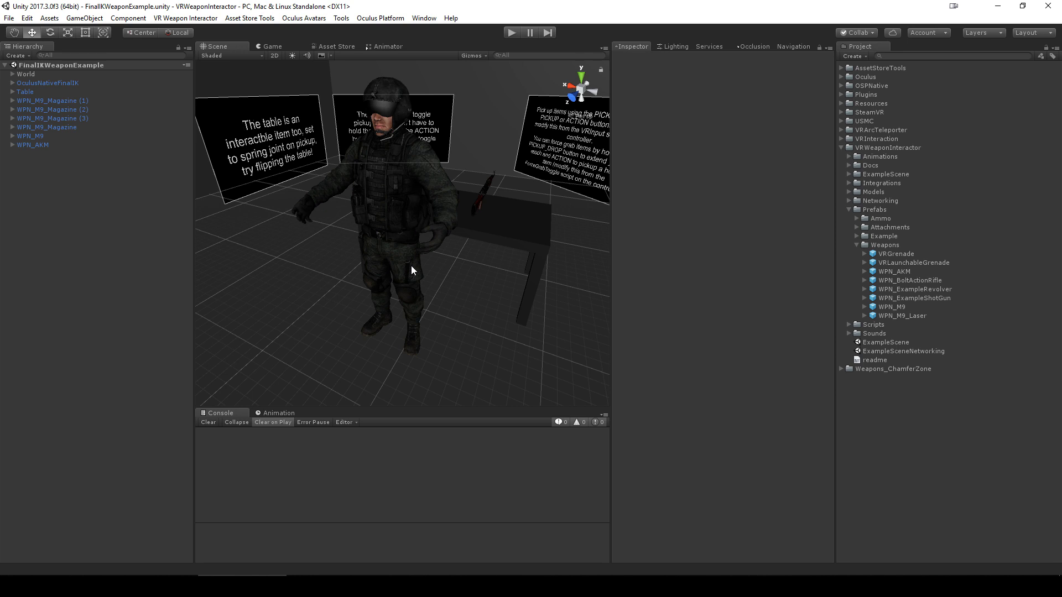
pyautogui.keyDown('alt'); pyautogui.moveTo(412, 270); pyautogui.dragTo(452, 283); pyautogui.keyUp('alt')
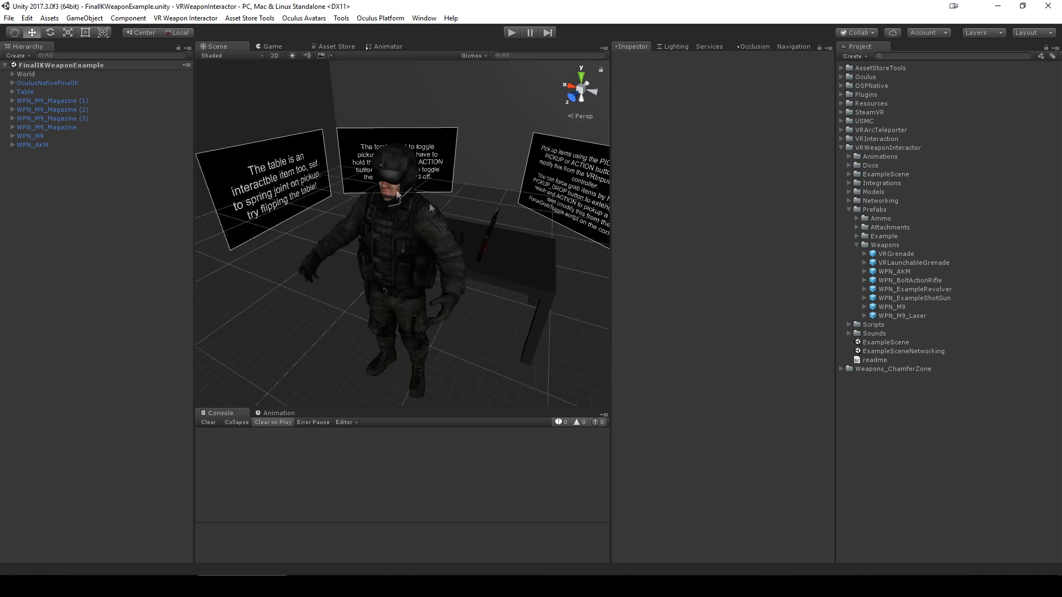
pyautogui.click(395, 259)
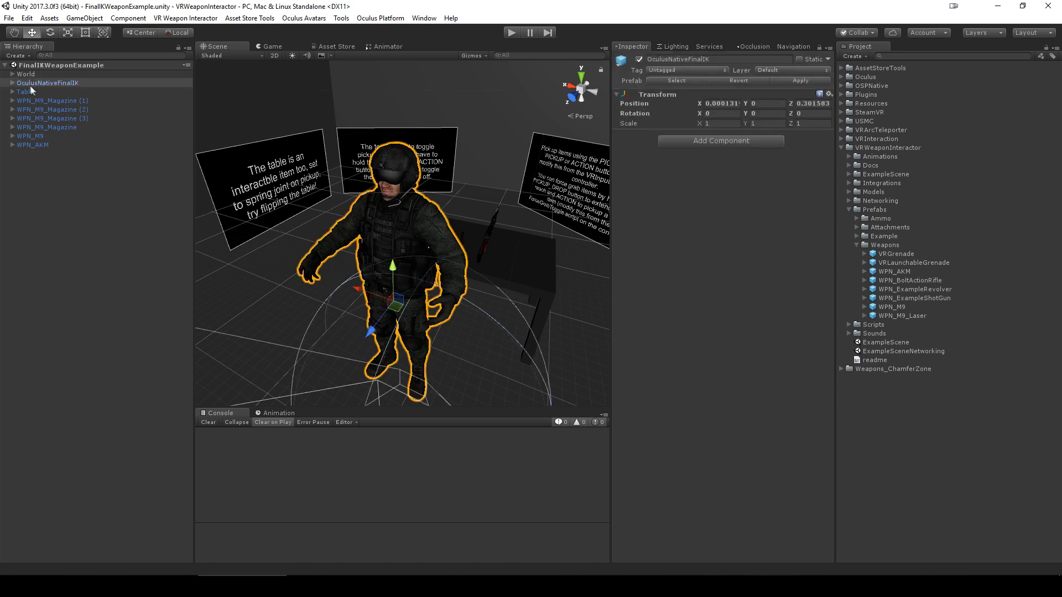
pyautogui.click(12, 84)
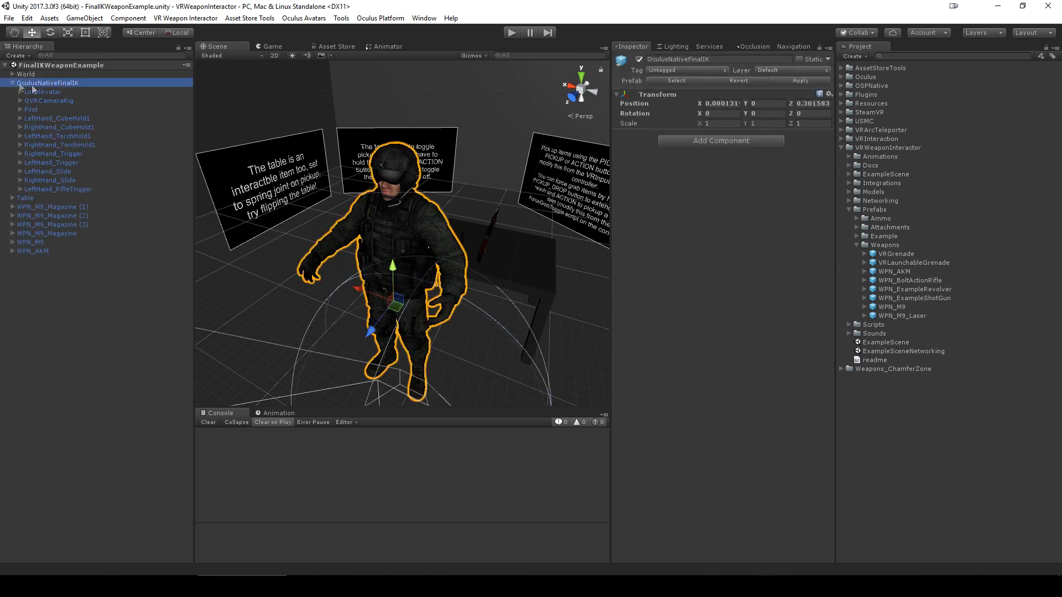
pyautogui.click(21, 92)
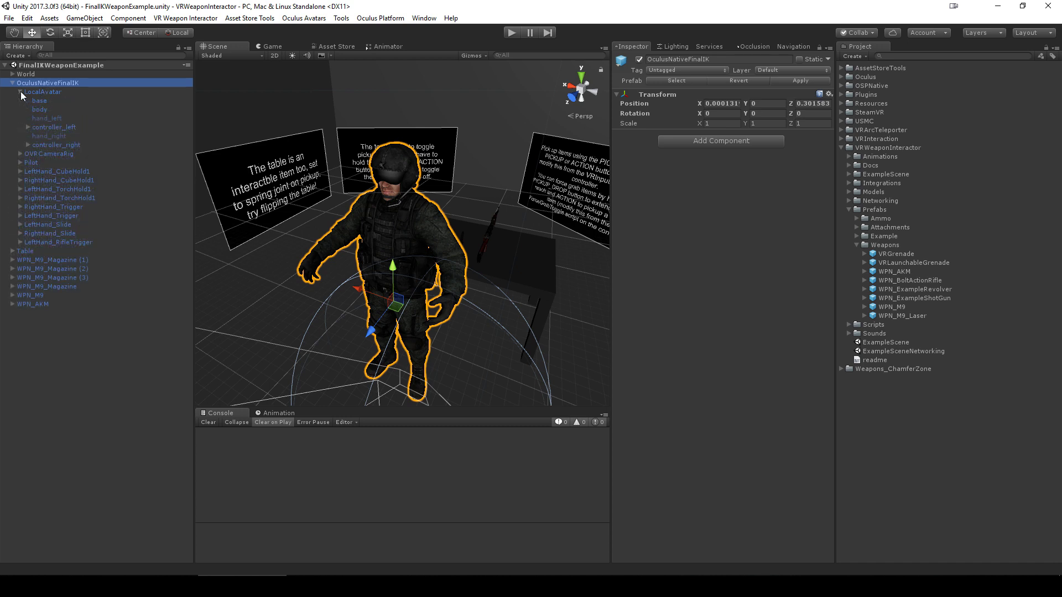
pyautogui.click(44, 128)
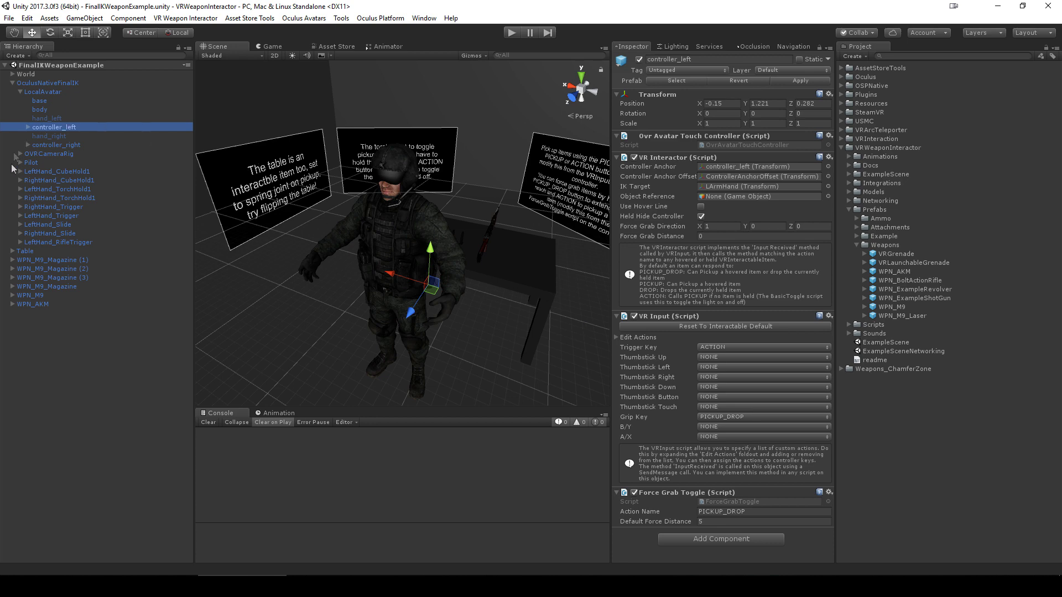
# - Inspect the Pilot character's VRIK script, viewing its bone references and reopening its Solver settings
pyautogui.click(31, 163)
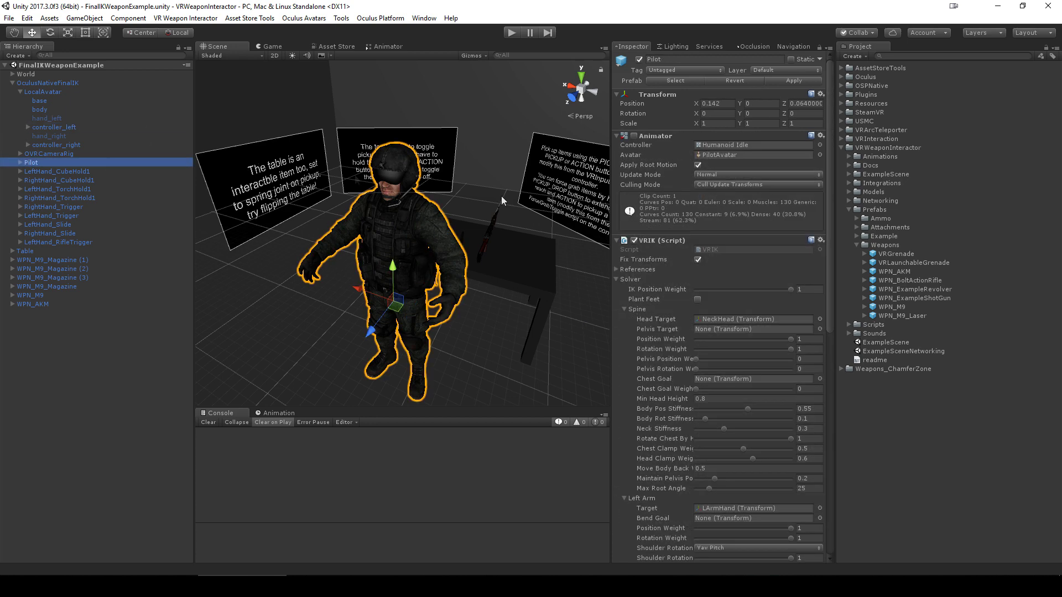
pyautogui.scroll(-5, 712, 283)
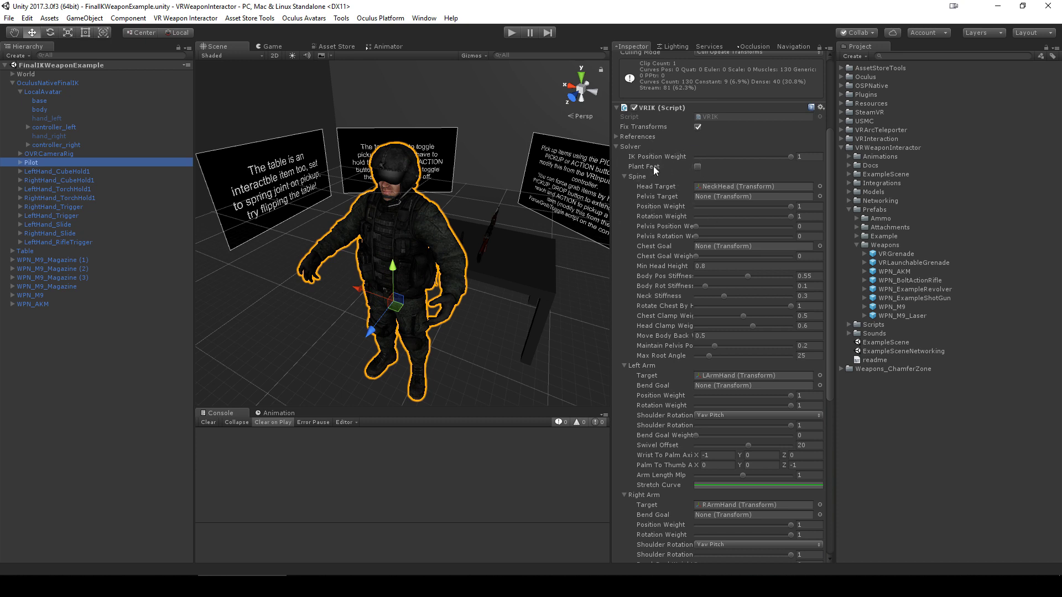
pyautogui.click(616, 147)
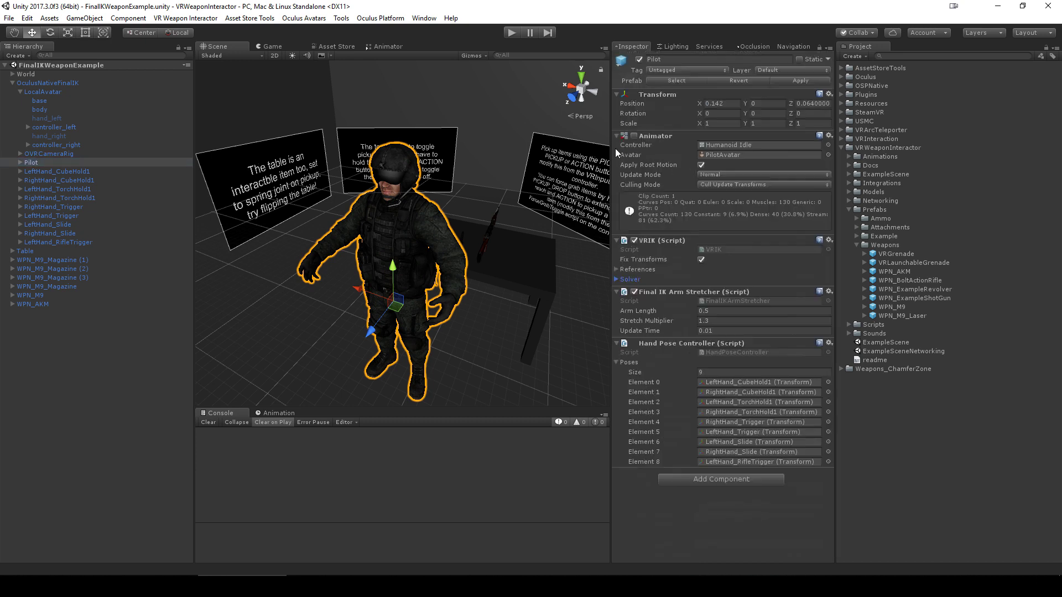
pyautogui.click(616, 269)
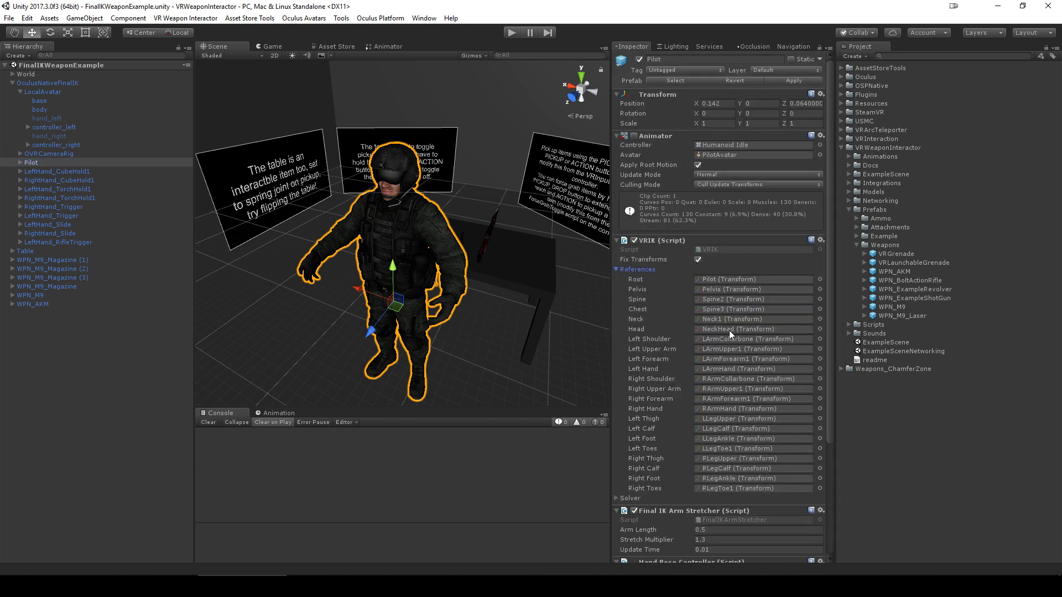
pyautogui.click(616, 269)
pyautogui.click(616, 279)
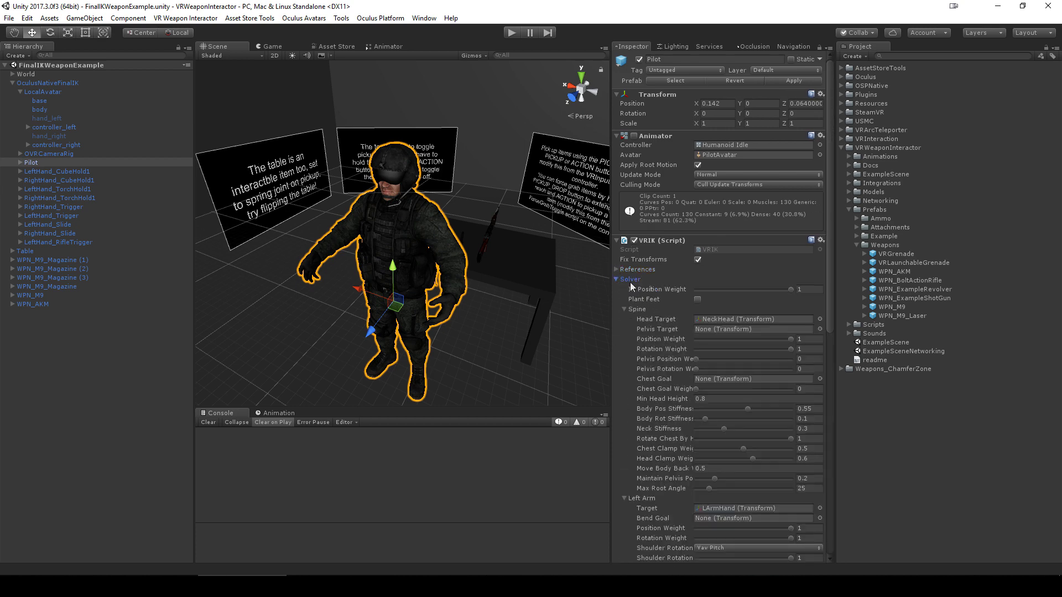
# - Trace the VRIK spine's Head Target to its object in the camera rig and inspect its transform
pyautogui.scroll(-5, 730, 335)
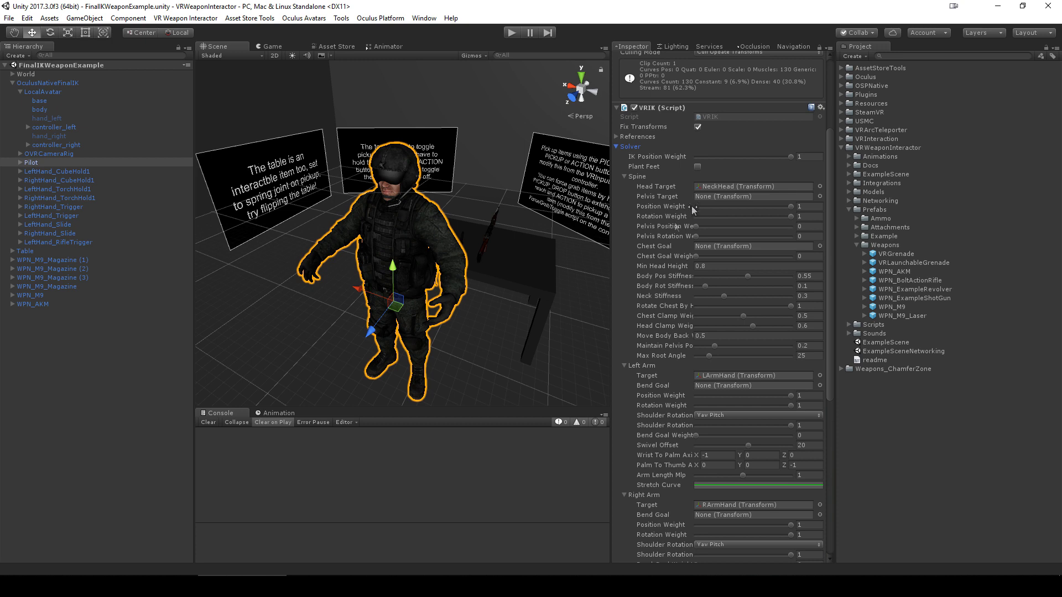
pyautogui.scroll(-1, 666, 201)
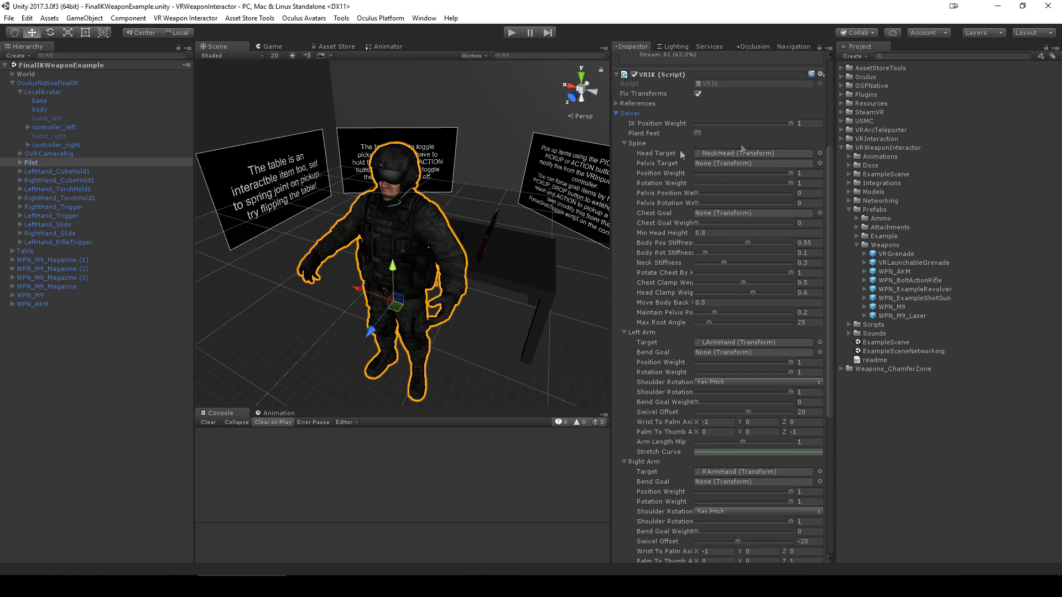
pyautogui.click(706, 150)
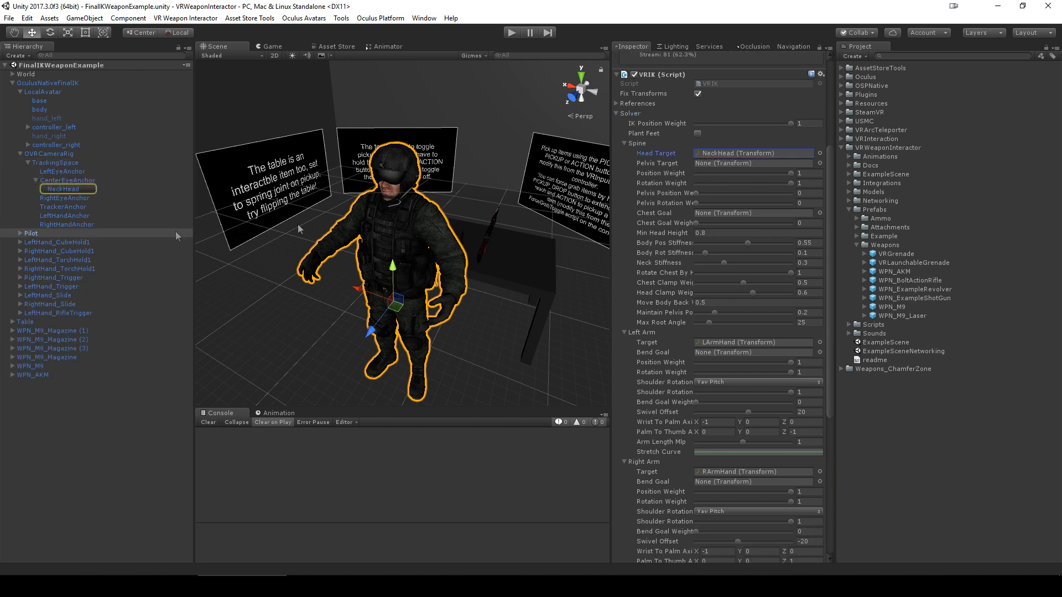
pyautogui.click(72, 189)
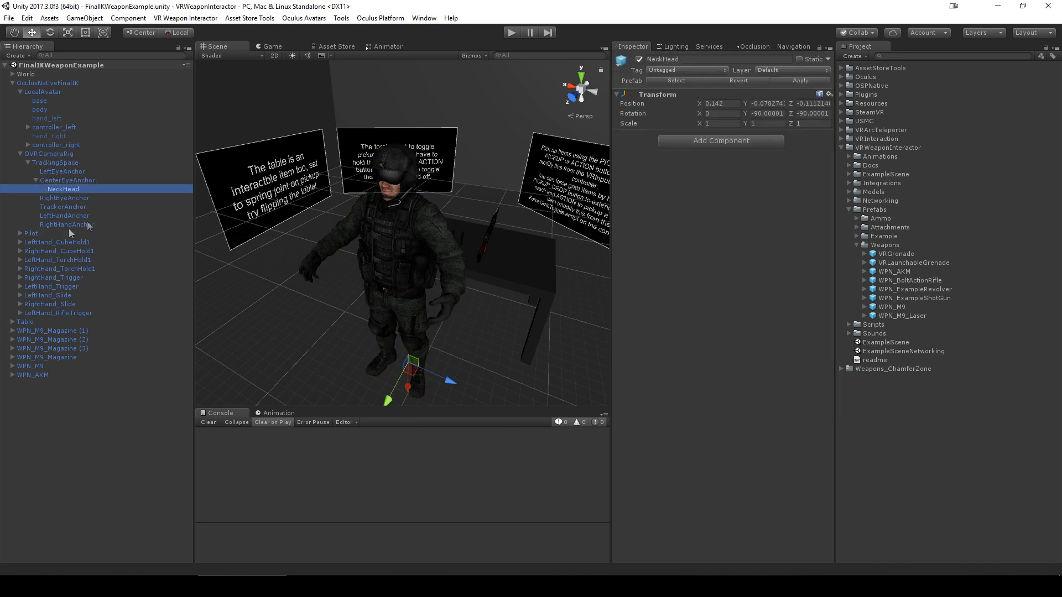
# - Locate the objects assigned as the Left Arm and Right Arm targets in the Pilot's VRIK solver
pyautogui.doubleClick(31, 233)
pyautogui.scroll(-10, 695, 341)
pyautogui.click(710, 246)
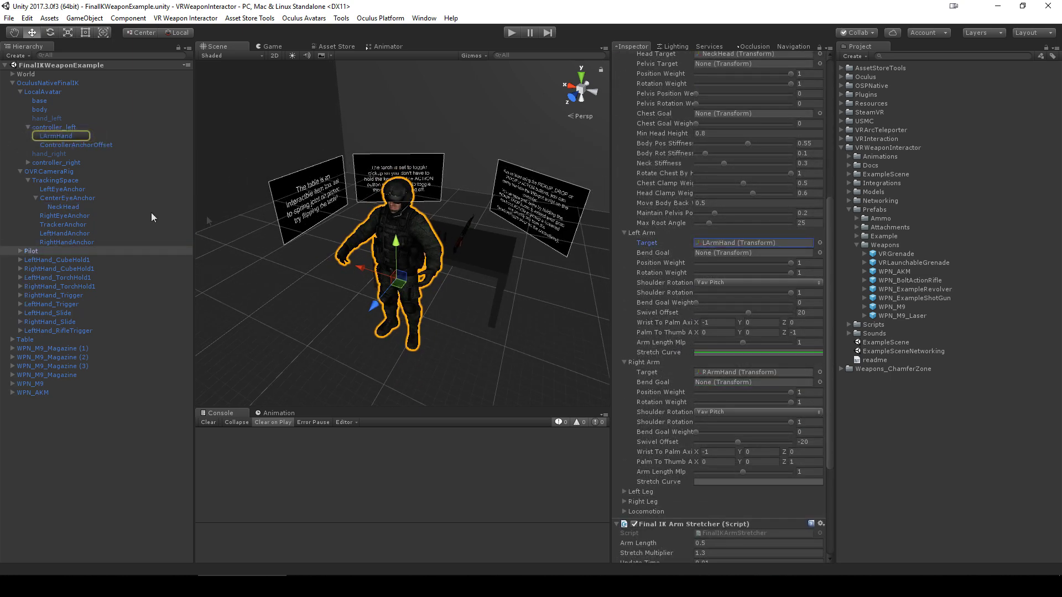
pyautogui.click(712, 372)
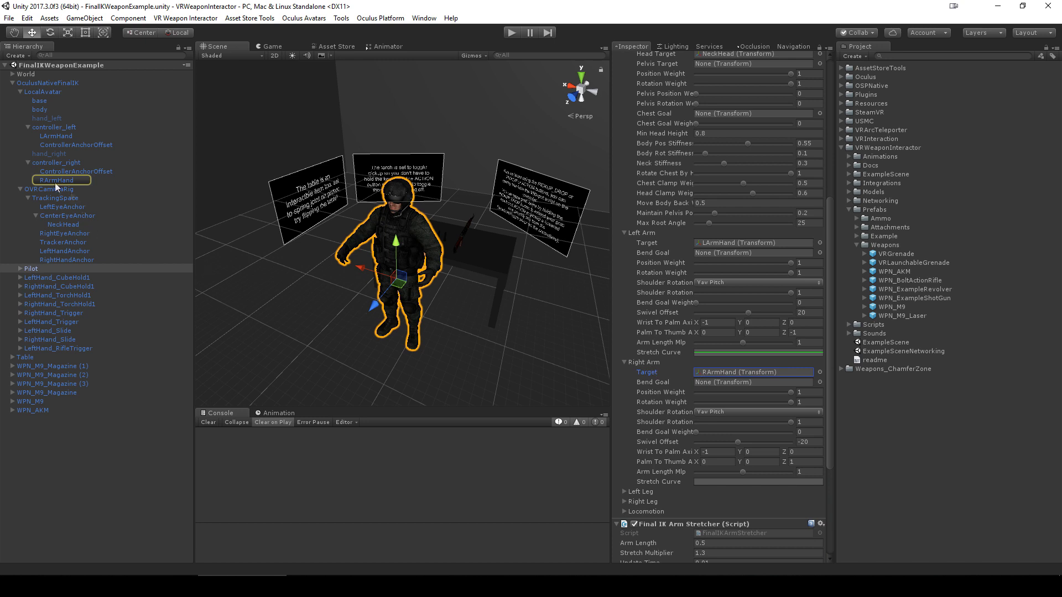
# - Check the two controller objects and view the LArmHand target under controller_left up close on the character
pyautogui.click(50, 162)
pyautogui.click(52, 127)
pyautogui.click(57, 136)
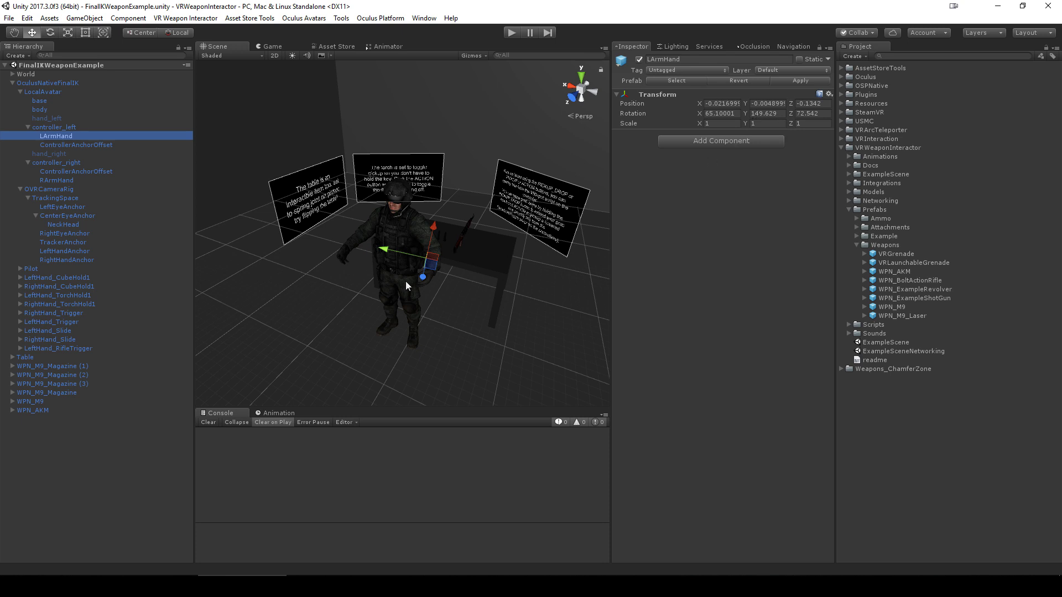
pyautogui.scroll(5, 422, 274)
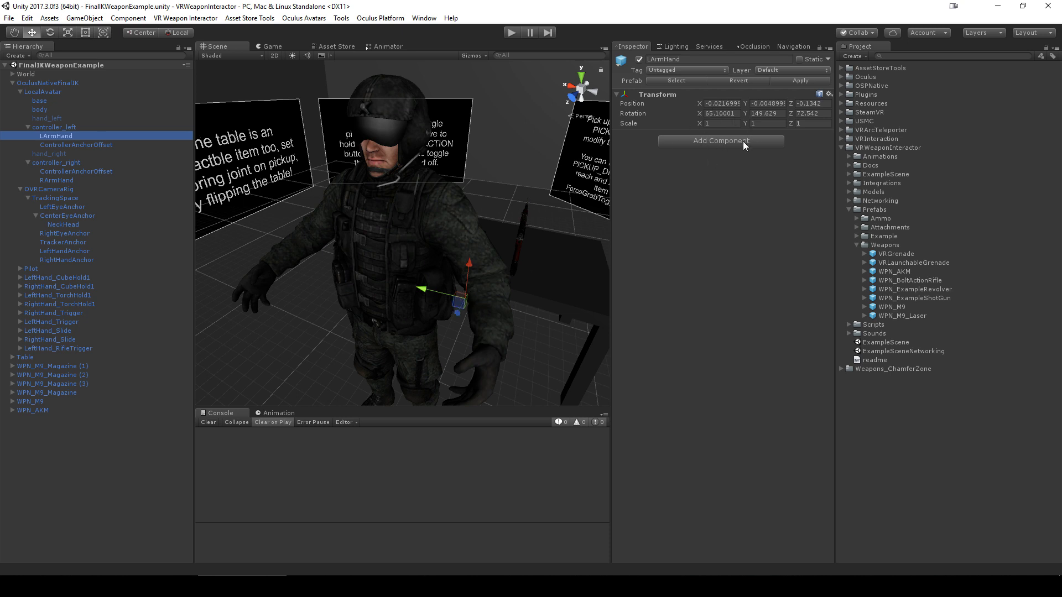
# - Check the IK Target on controller_left's VR Interactor and trace it to the LArmHand object
pyautogui.click(77, 127)
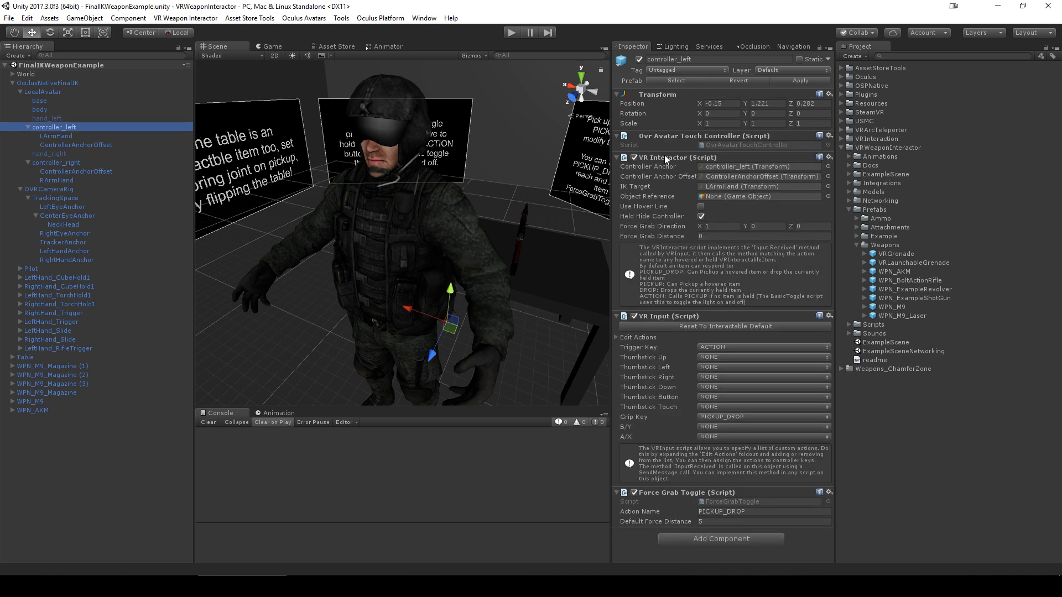
pyautogui.click(629, 183)
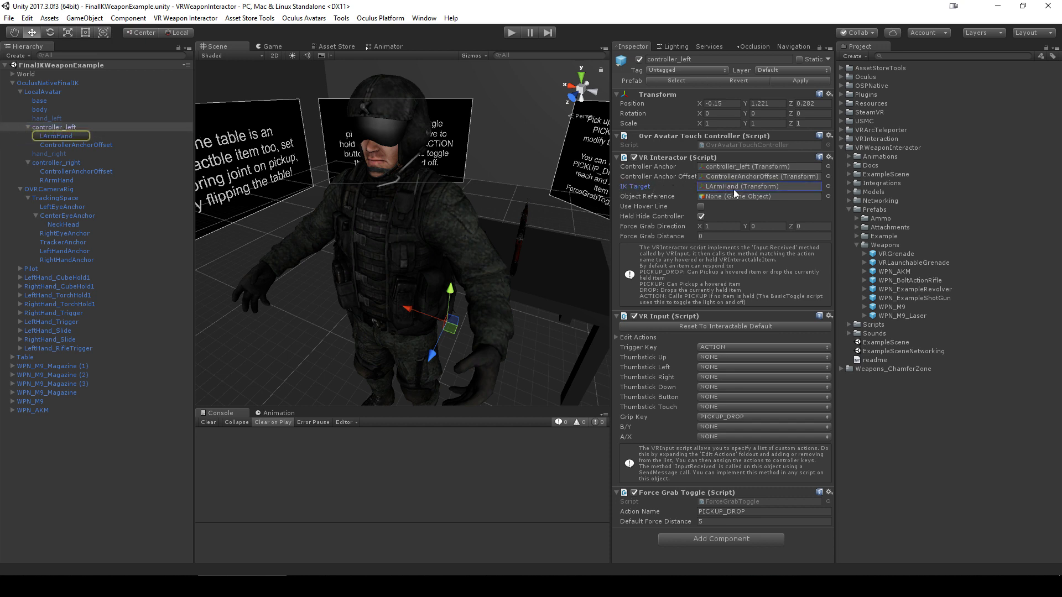
pyautogui.moveTo(628, 187)
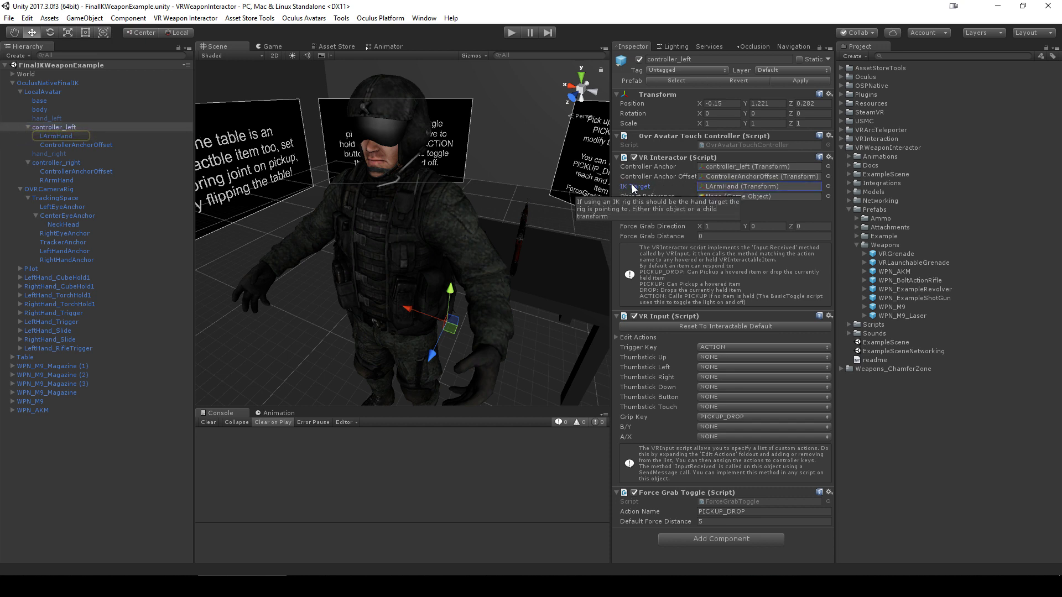
pyautogui.click(726, 186)
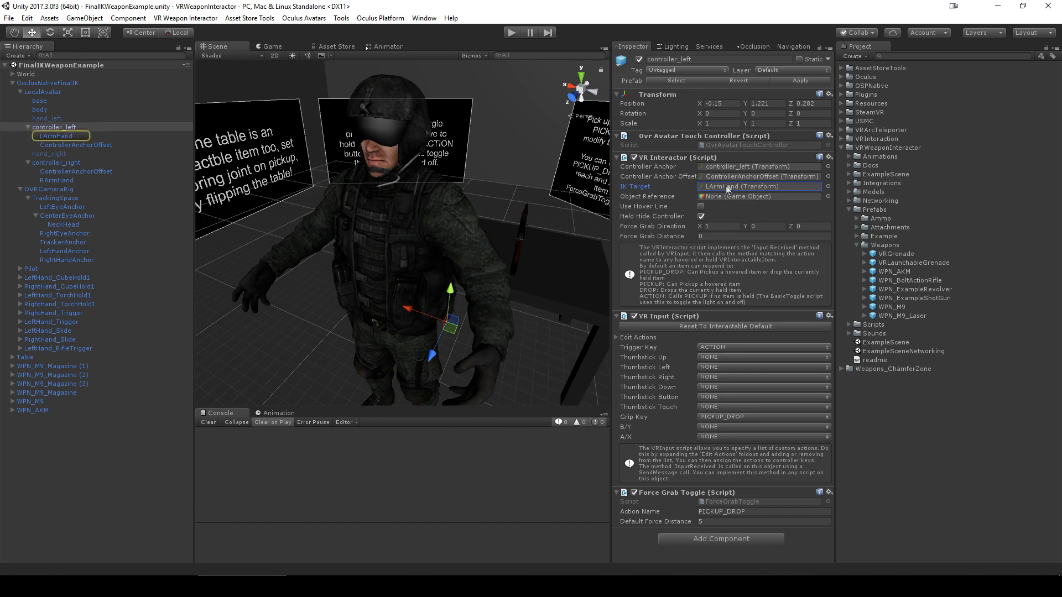
pyautogui.click(67, 136)
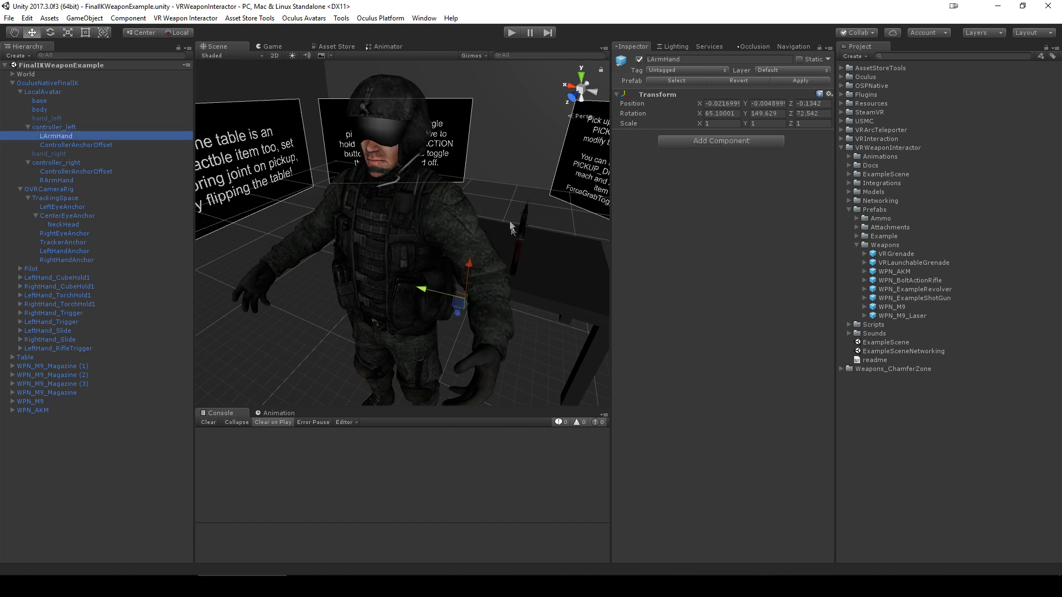
# - Select the AKM rifle on the table, expand WPN_AKM, and inspect its LeftHandIkTarget child
pyautogui.scroll(3, 502, 219)
pyautogui.moveTo(502, 219); pyautogui.dragTo(453, 244, button='middle')
pyautogui.scroll(4, 454, 245)
pyautogui.click(467, 230)
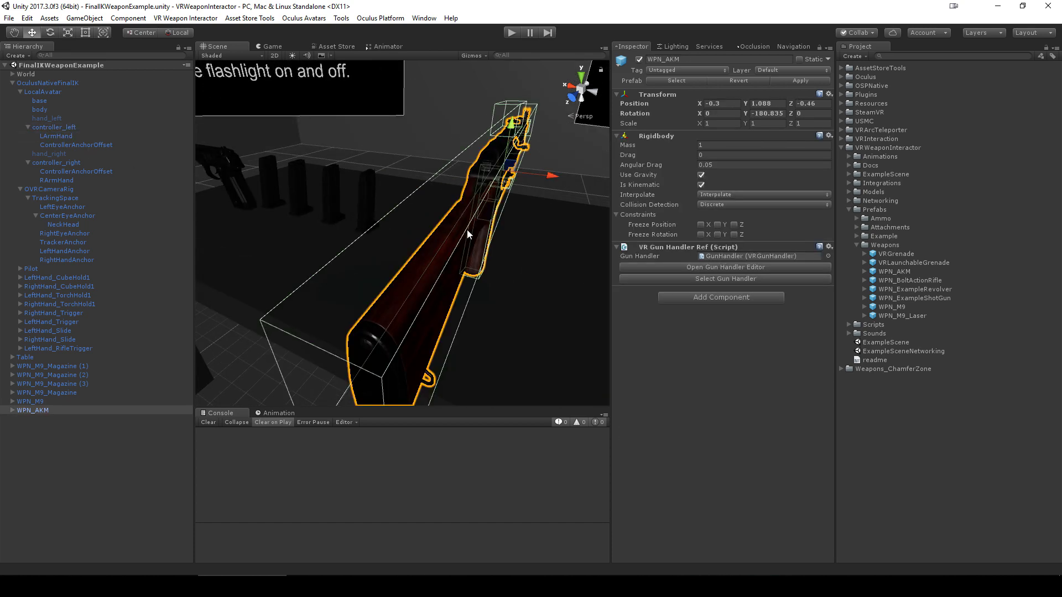
pyautogui.keyDown('alt'); pyautogui.moveTo(312, 227); pyautogui.dragTo(381, 263); pyautogui.keyUp('alt')
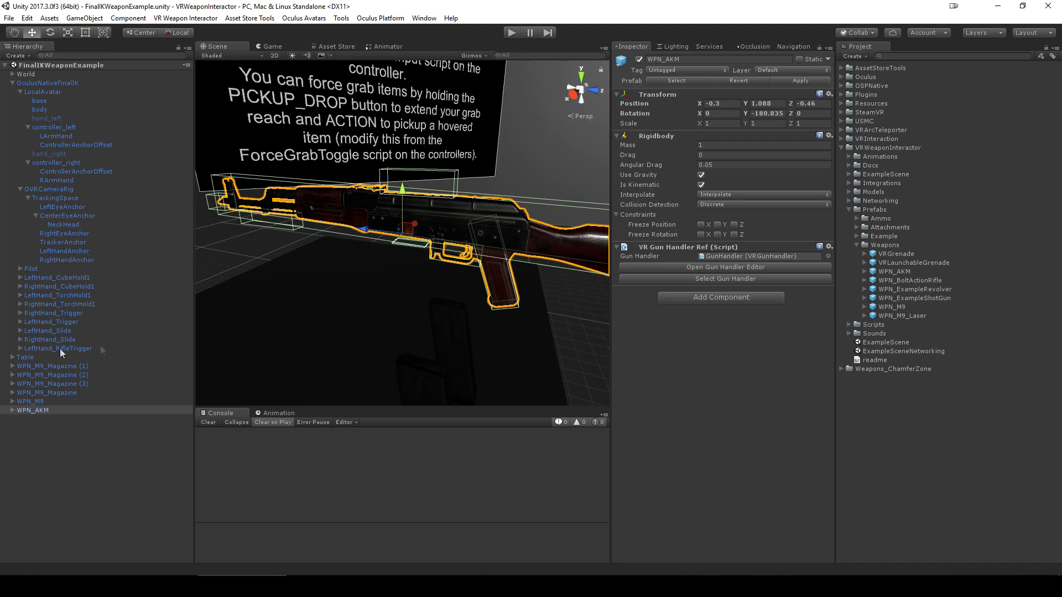
pyautogui.click(15, 411)
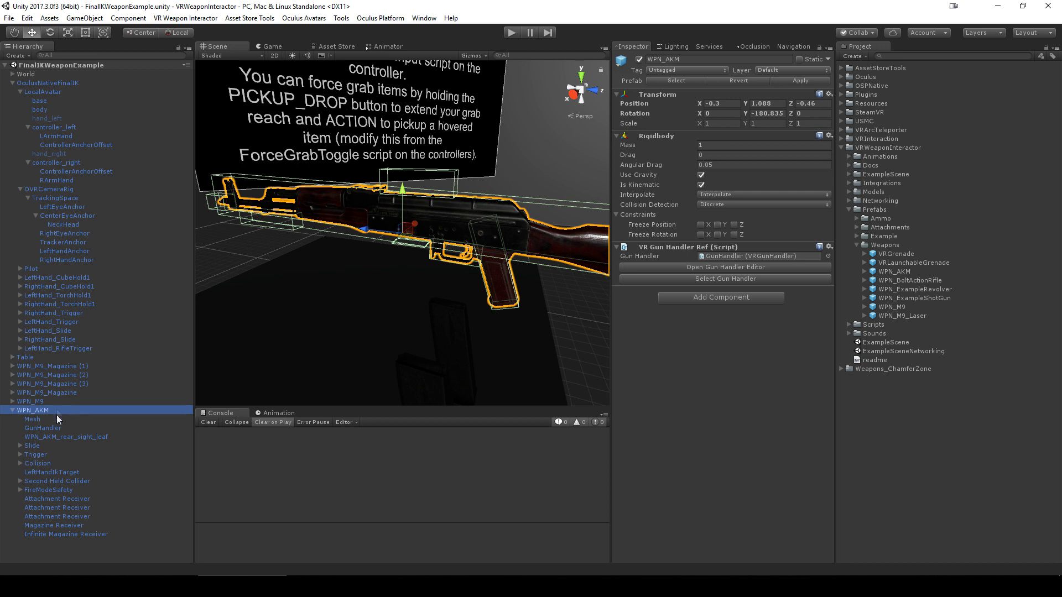
pyautogui.click(48, 472)
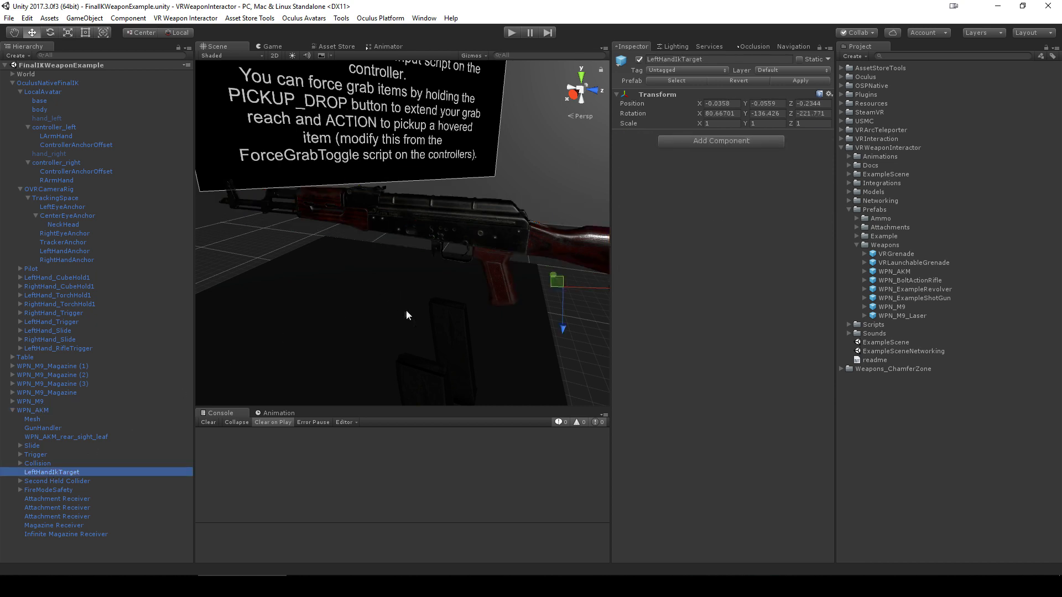
# - Compare the LArmHand transform with the AKM's LeftHandIkTarget and view the target's placement around the rifle
pyautogui.moveTo(405, 310); pyautogui.dragTo(331, 263, button='middle')
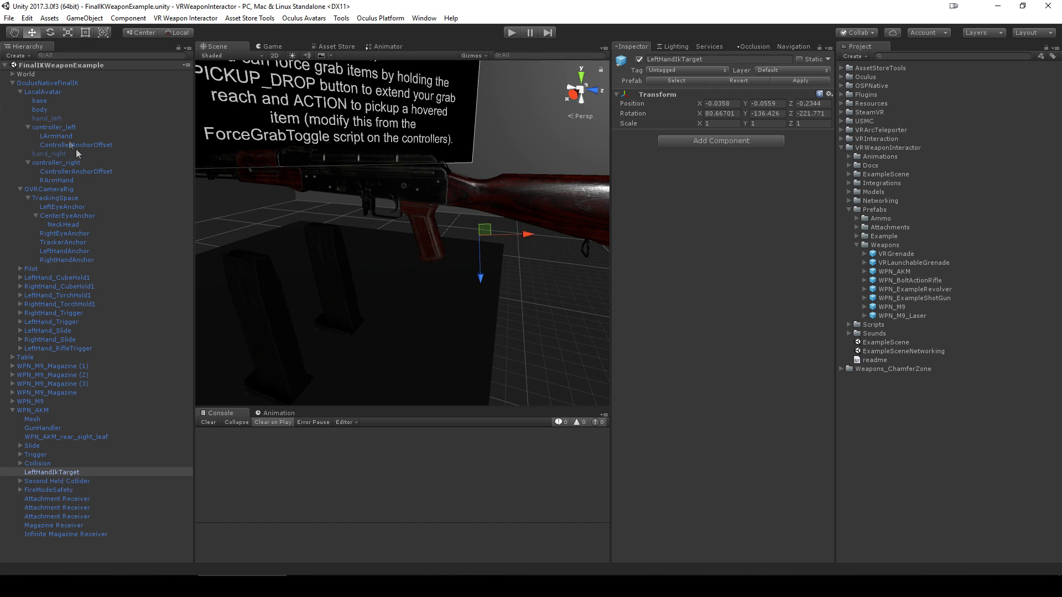
pyautogui.click(67, 136)
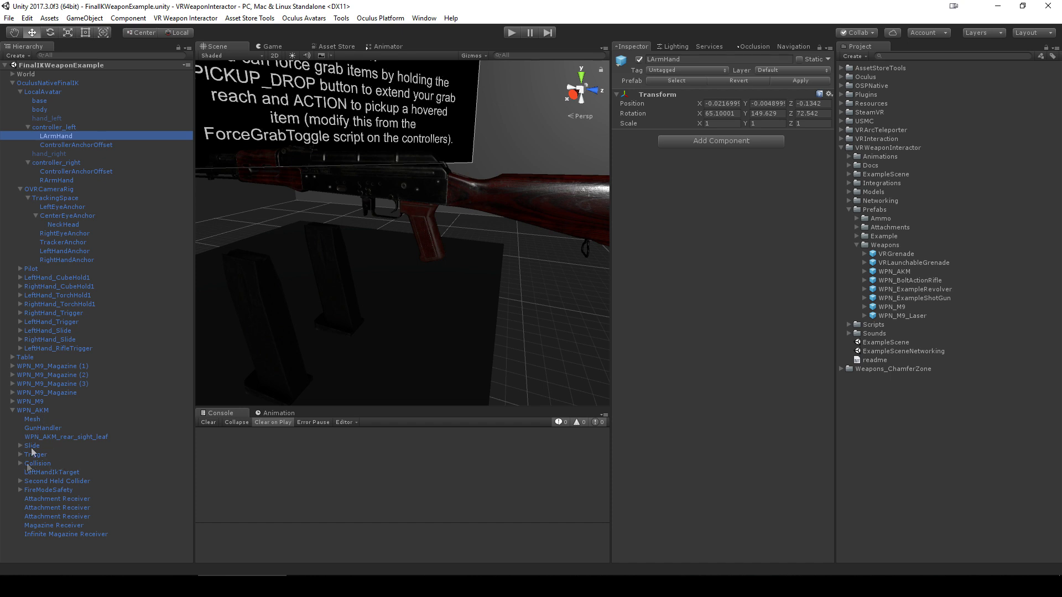
pyautogui.click(48, 473)
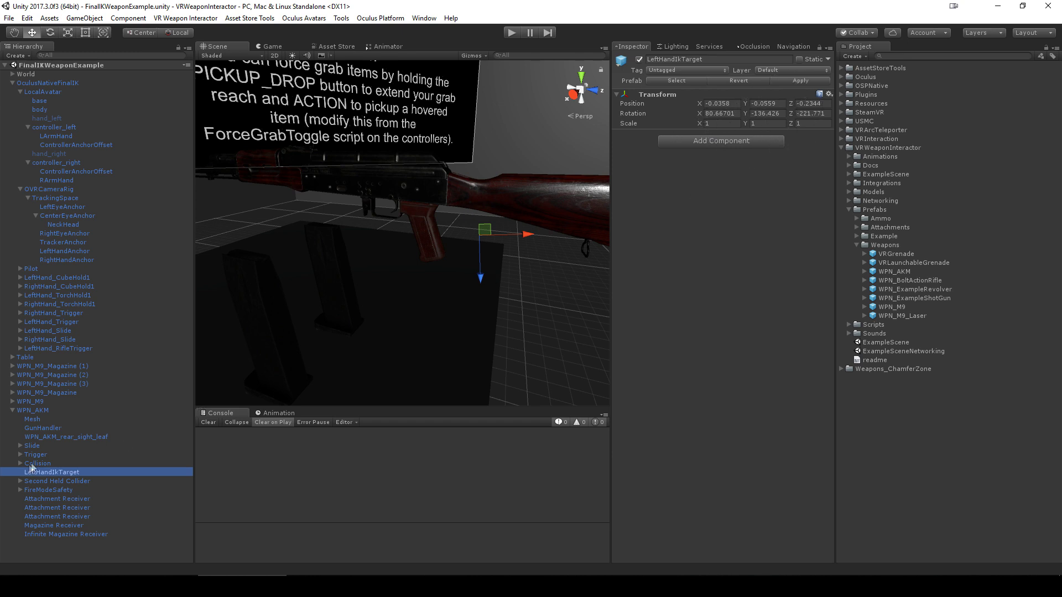
pyautogui.scroll(-3, 424, 240)
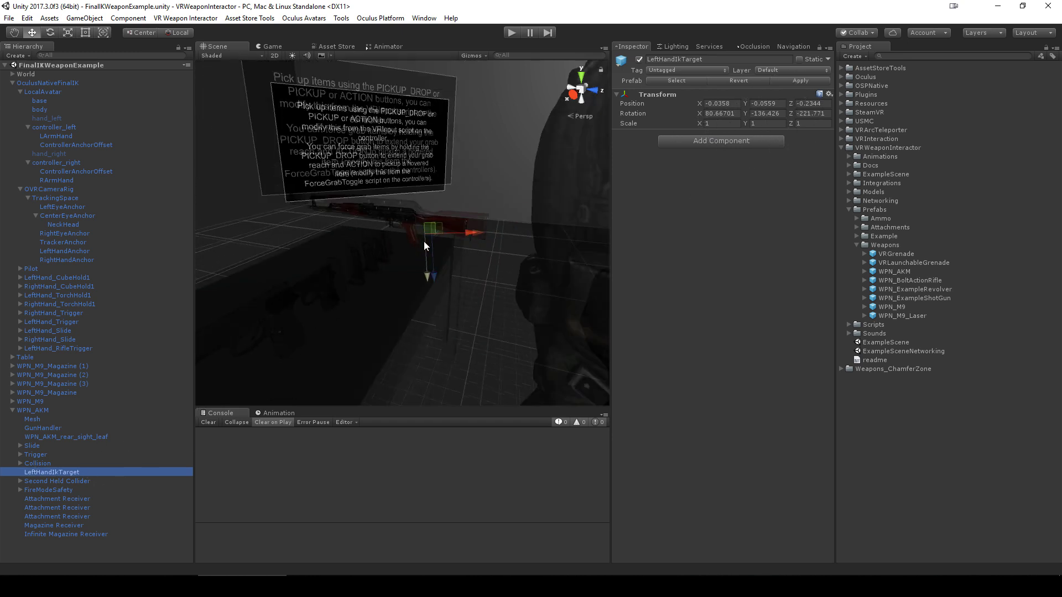
pyautogui.scroll(1, 389, 227)
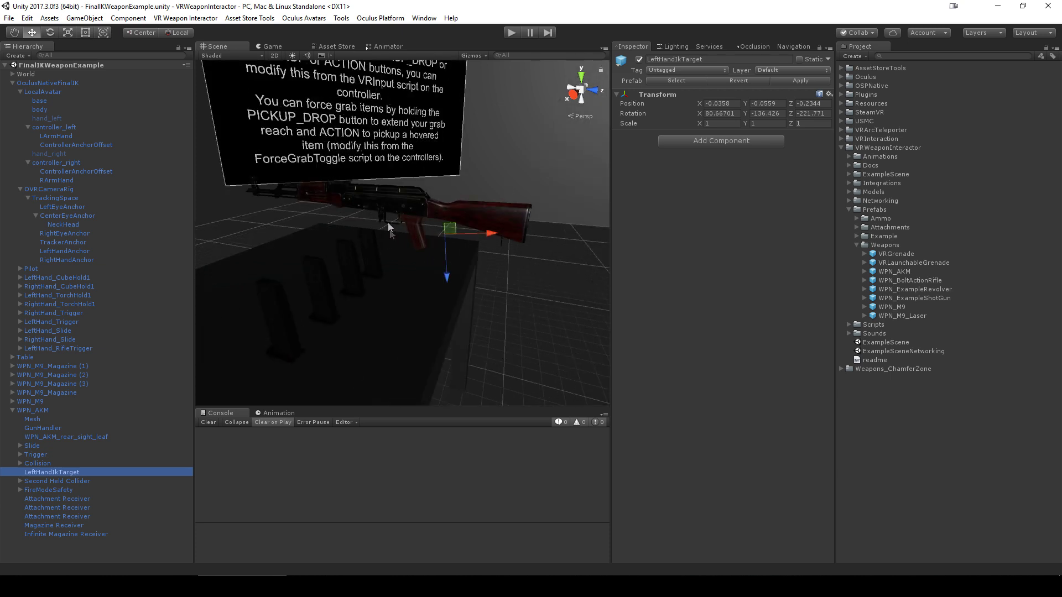
pyautogui.scroll(3, 388, 228)
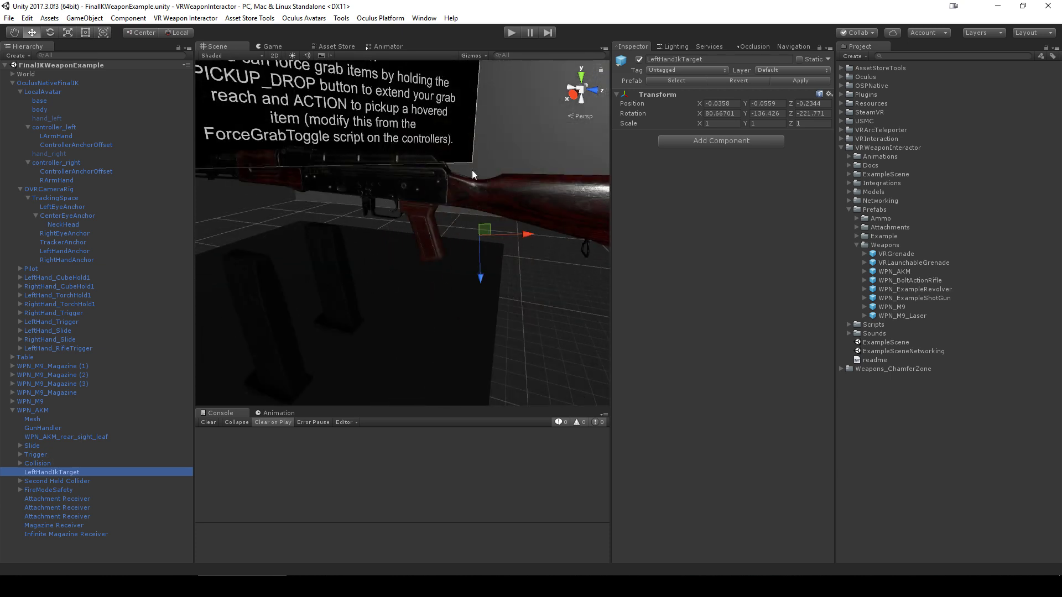
# - Review the IK settings on the AKM's GunHandler and trace its Left Hand IK Anchor to the LeftHandIkTarget object
pyautogui.click(37, 429)
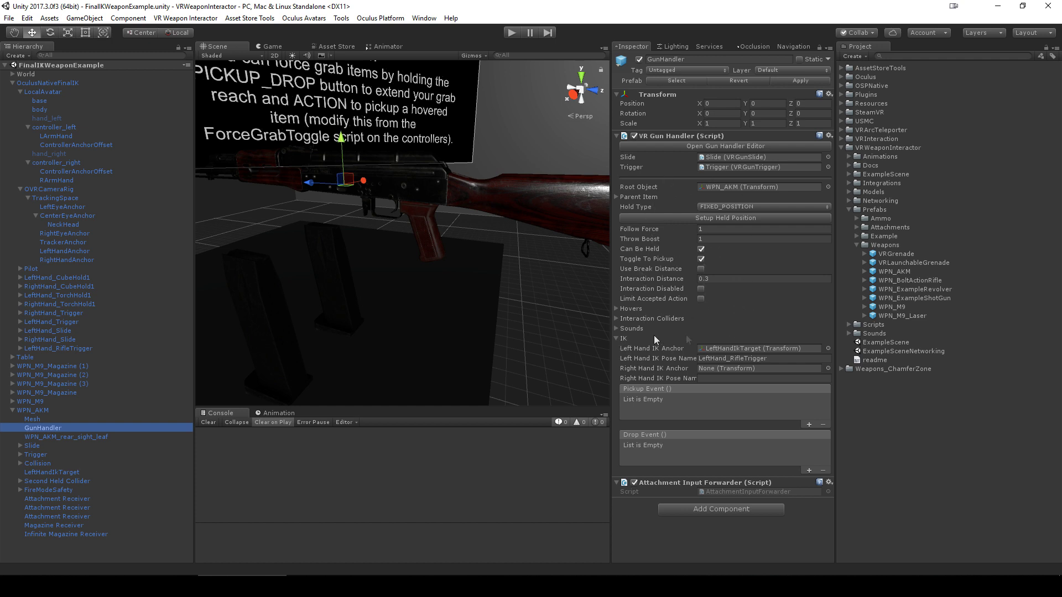
pyautogui.click(617, 338)
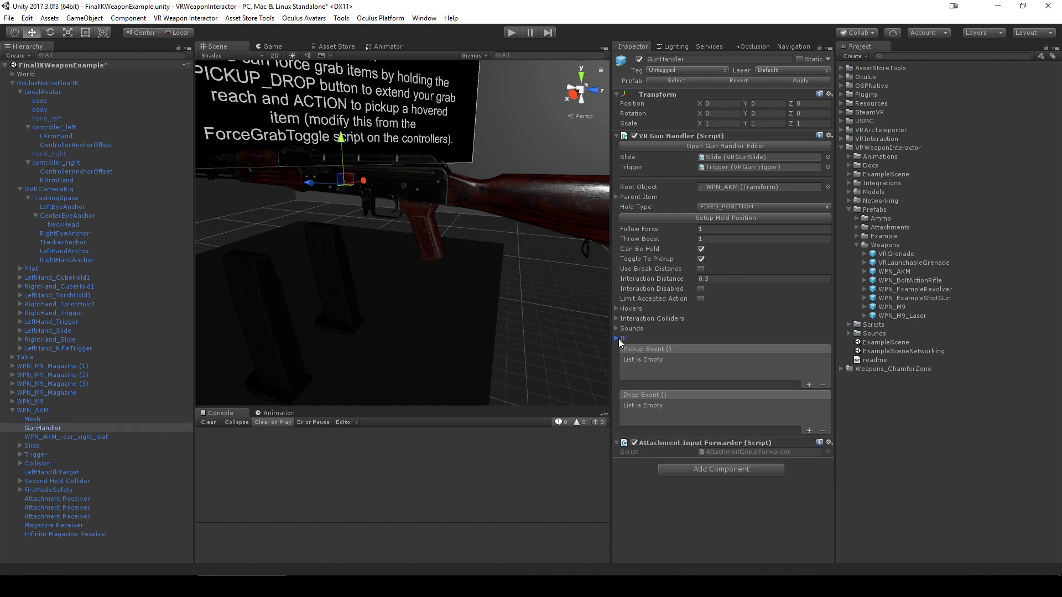
pyautogui.click(617, 339)
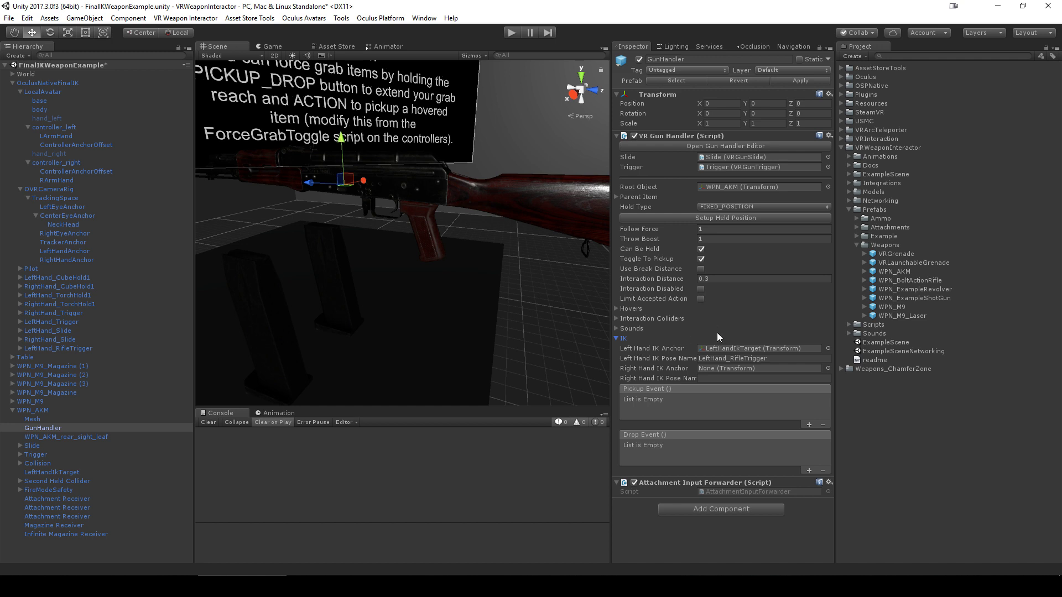
pyautogui.click(710, 352)
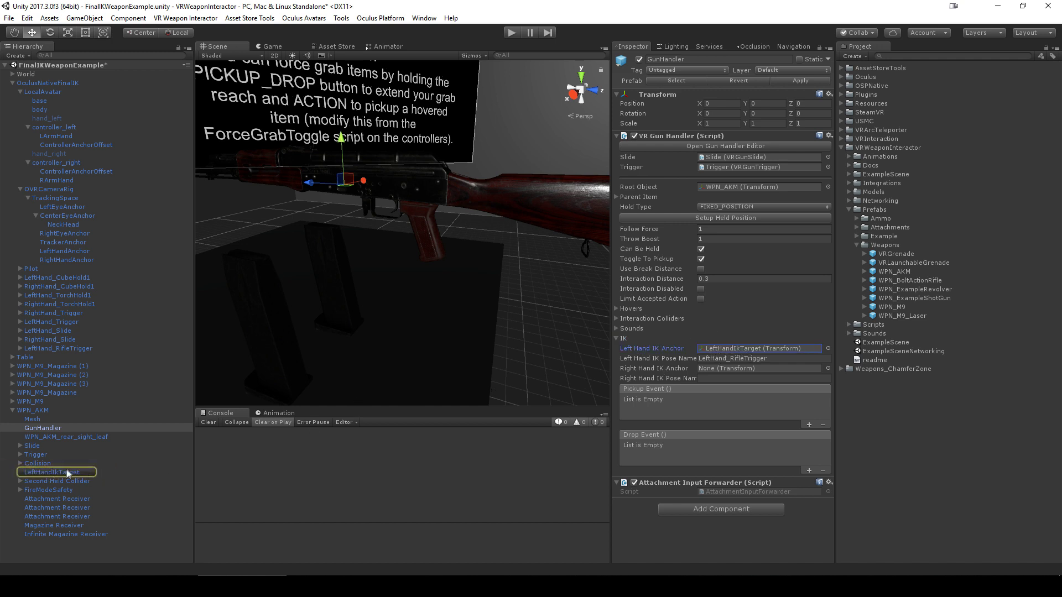
pyautogui.click(68, 472)
# - Check the Left Hand IK Pose Name on GunHandler and inspect the matching LeftHand_RifleTrigger pose object
pyautogui.click(34, 429)
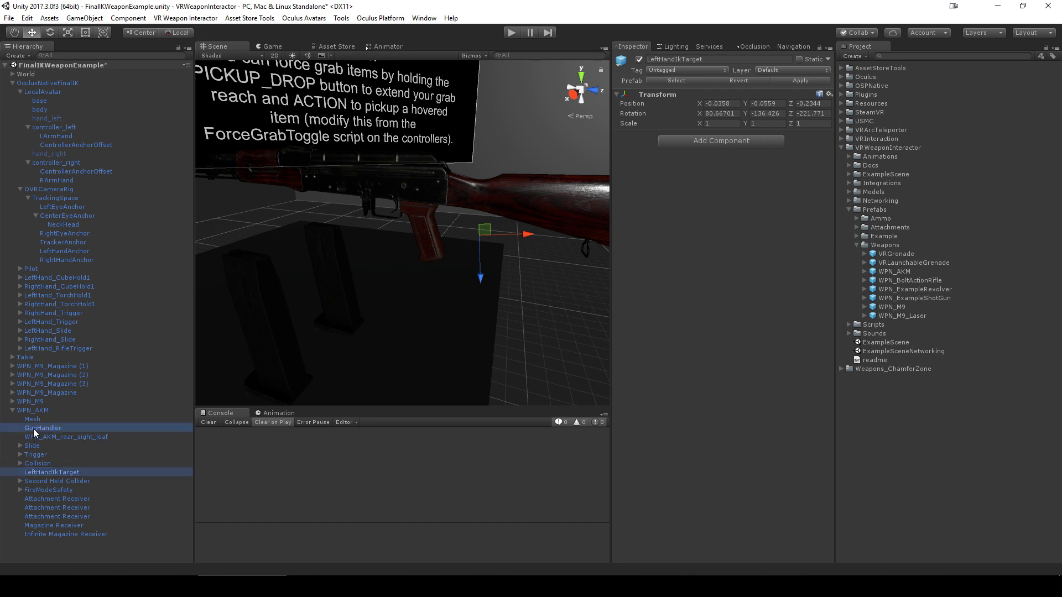
pyautogui.click(660, 357)
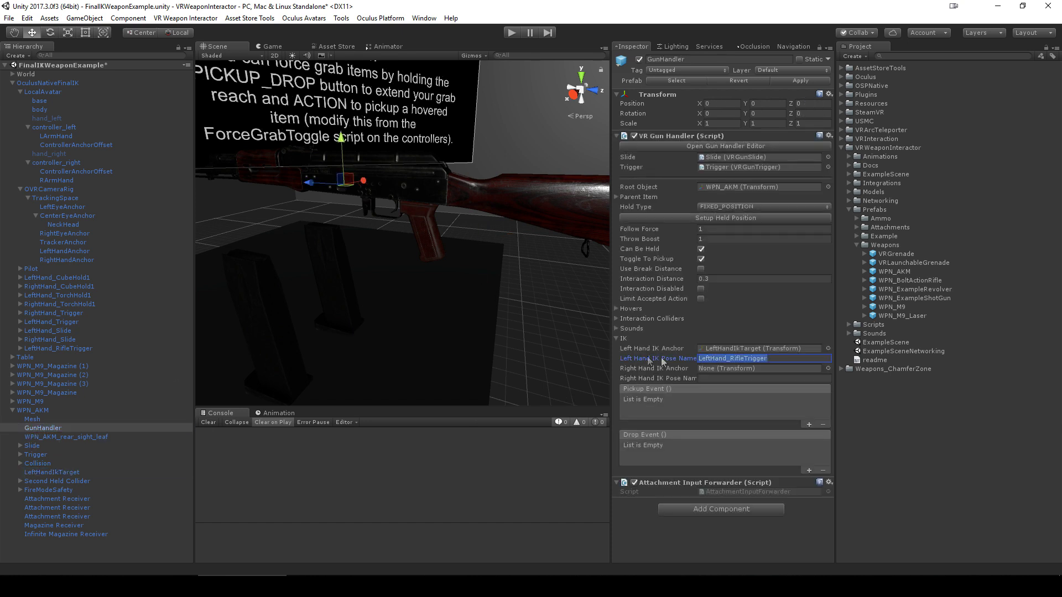
pyautogui.doubleClick(770, 359)
pyautogui.click(58, 348)
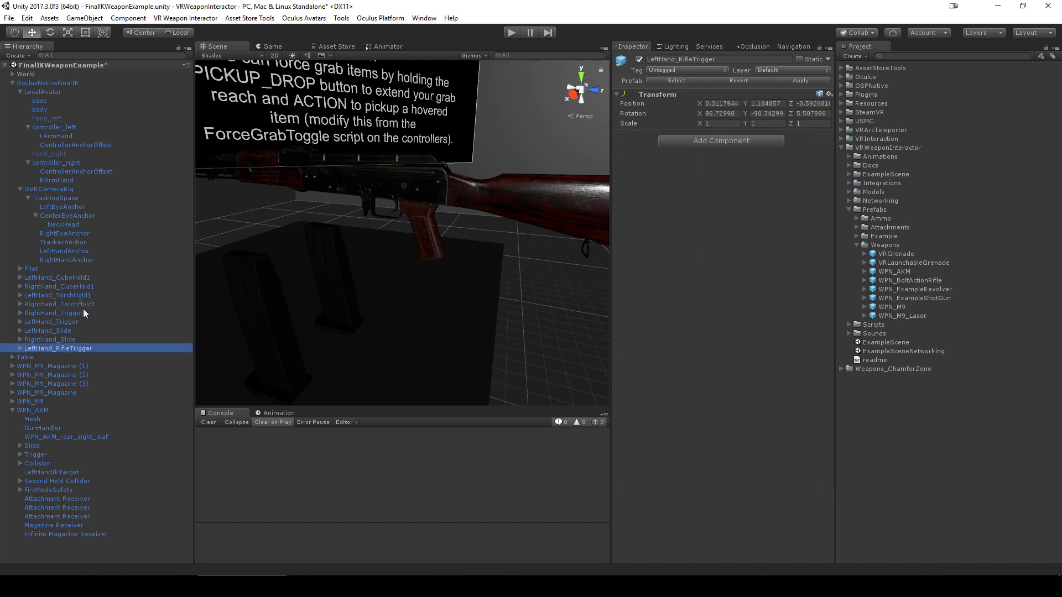
# - Review the Poses list in Pilot's Hand Pose Controller and trace its elements to the hand pose objects in the scene
pyautogui.click(38, 268)
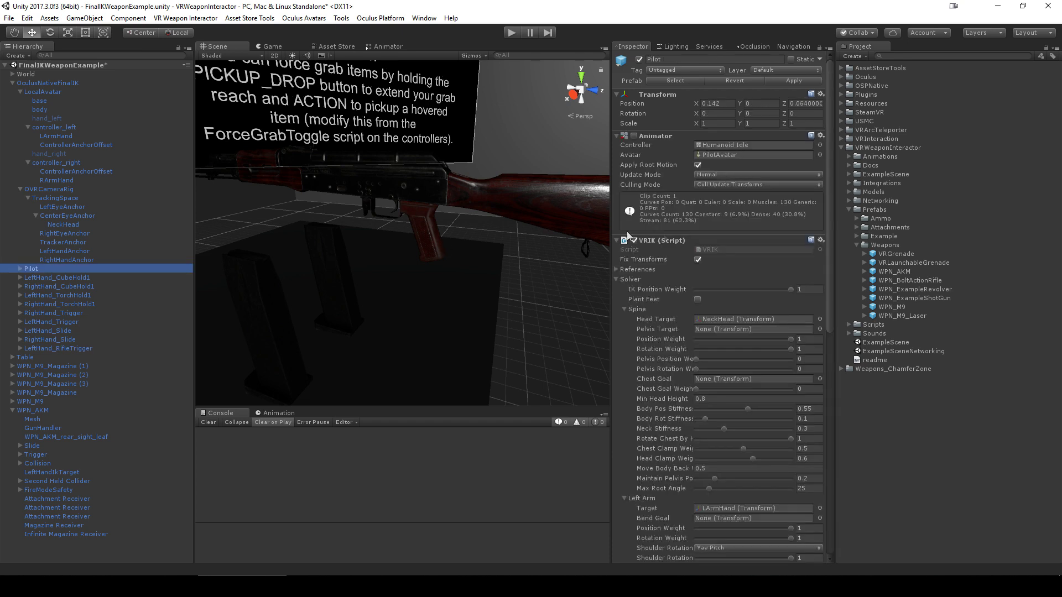
pyautogui.scroll(-3, 703, 289)
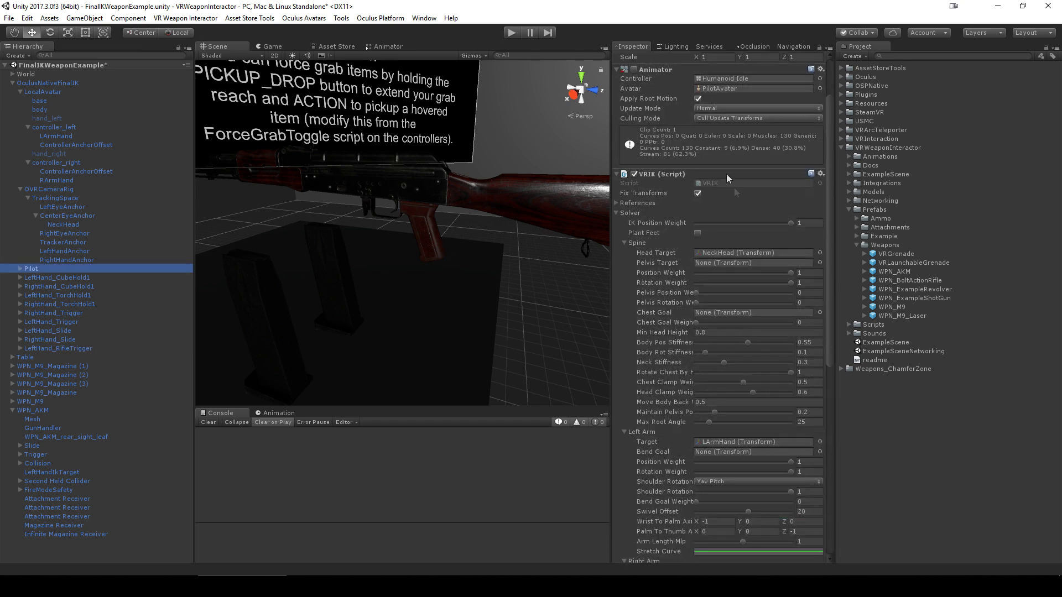
pyautogui.click(618, 213)
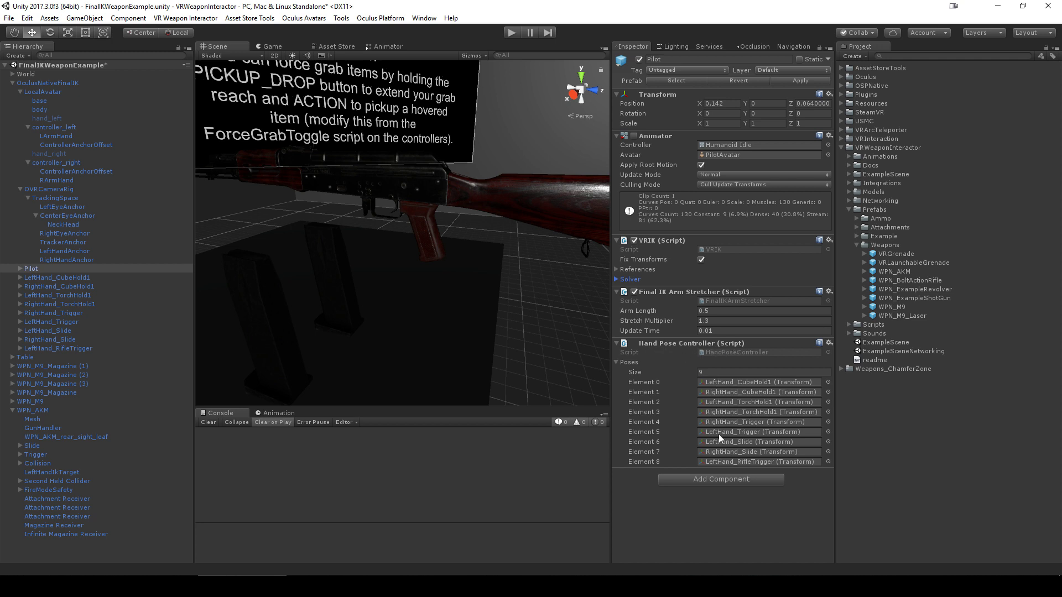
pyautogui.click(722, 382)
pyautogui.click(725, 392)
pyautogui.click(726, 402)
pyautogui.click(727, 421)
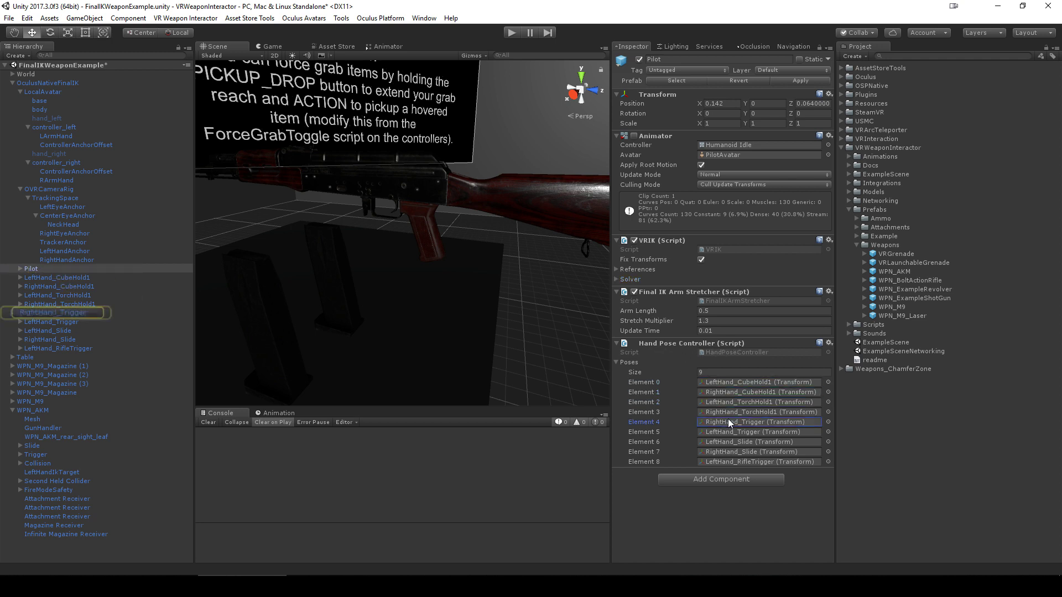
pyautogui.click(731, 440)
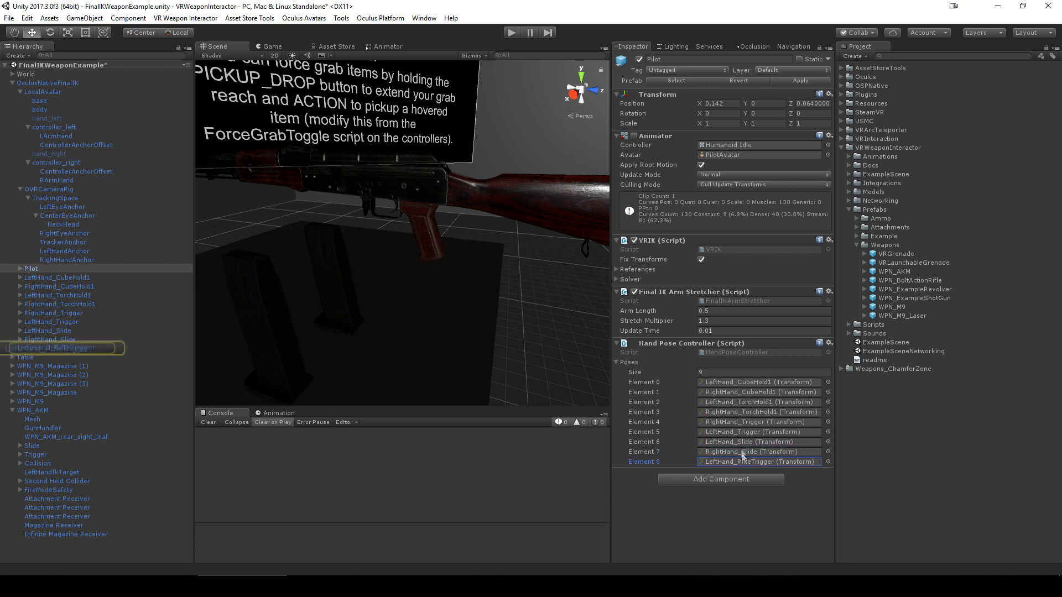
# - Expand the LeftHand_RifleTrigger pose and inspect its finger bones, starting with LArmIndex1
pyautogui.click(39, 349)
pyautogui.click(20, 349)
pyautogui.click(37, 358)
pyautogui.click(27, 358)
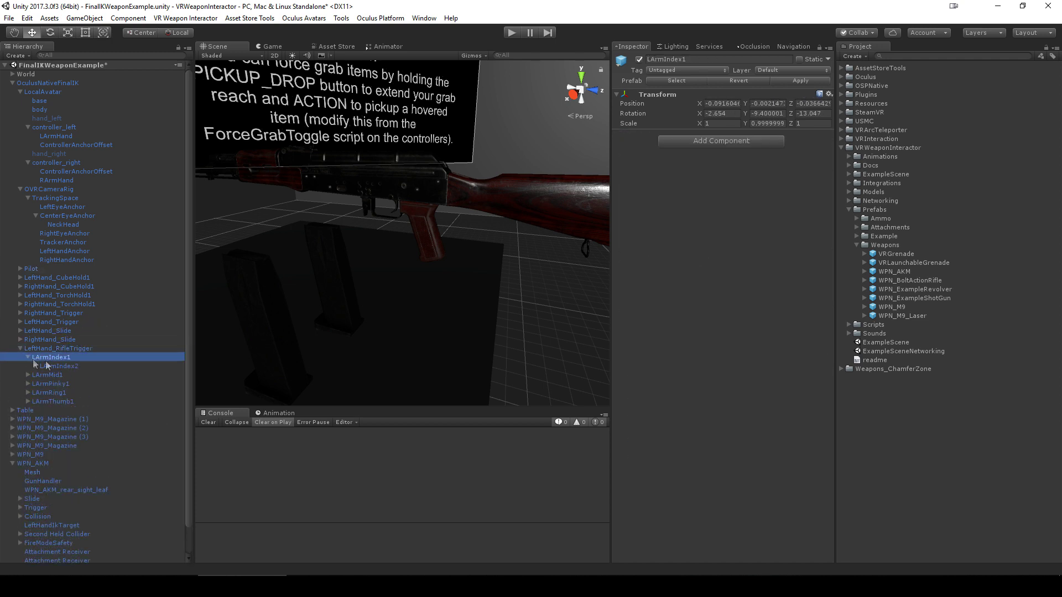
pyautogui.scroll(-1, 57, 359)
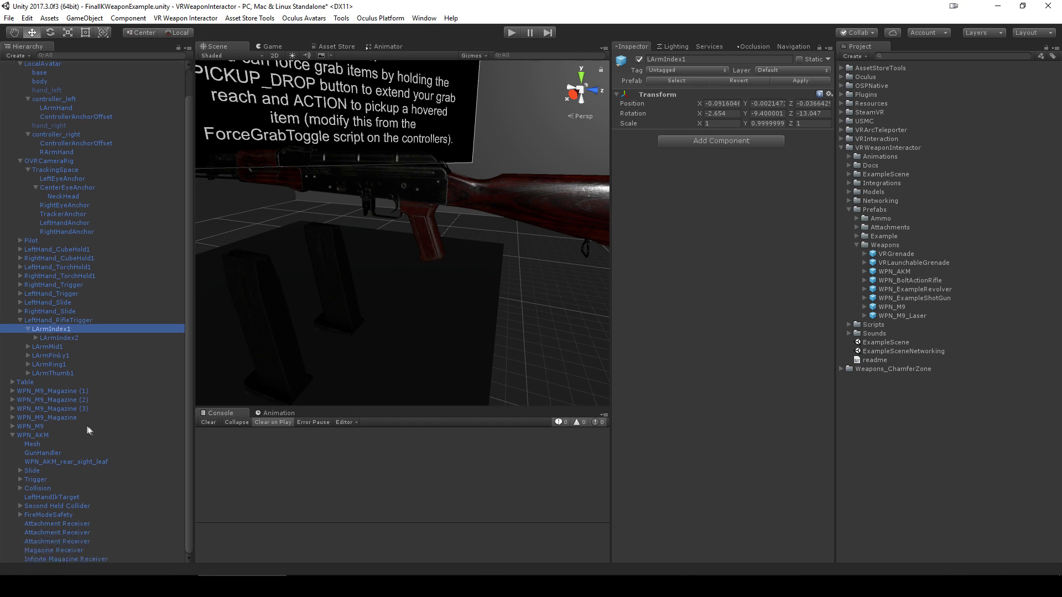
# - Trace the Left Hand reference of Pilot's VRIK to the LArmHand bone and inspect the finger bones beneath it
pyautogui.click(39, 240)
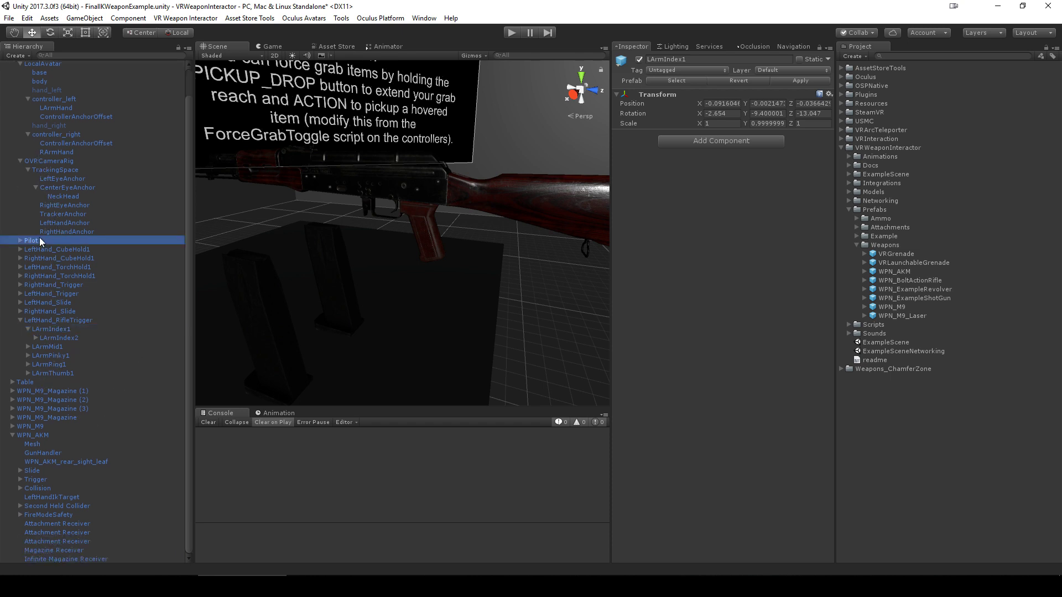
pyautogui.click(616, 275)
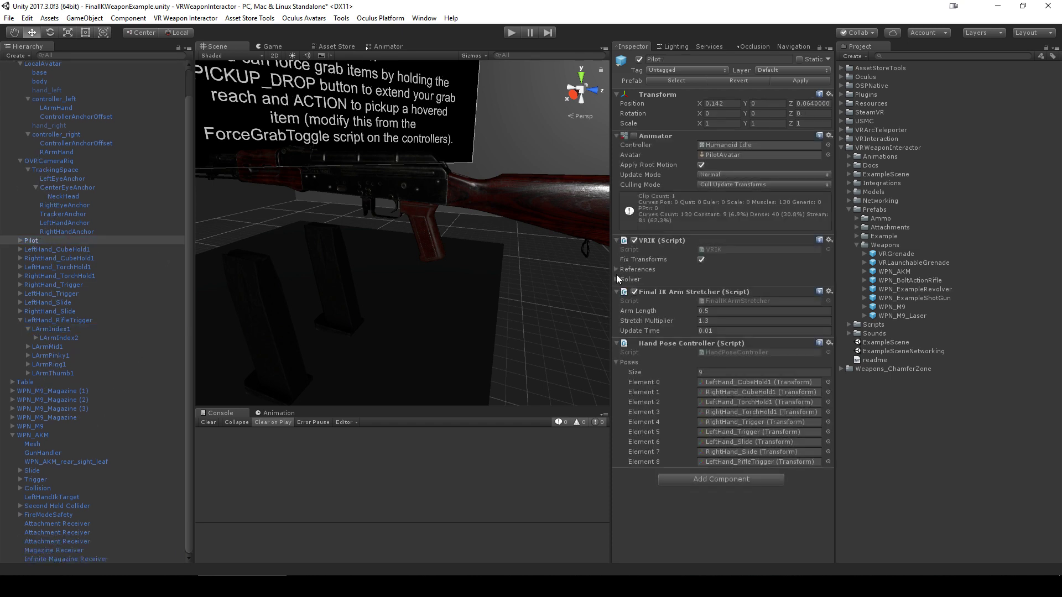
pyautogui.click(617, 269)
pyautogui.scroll(-3, 618, 268)
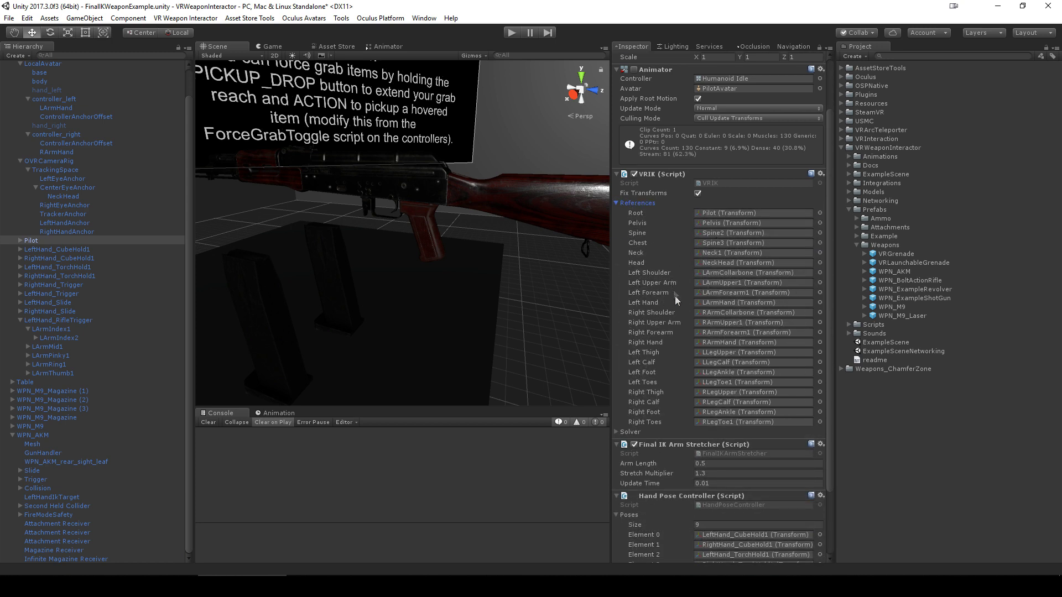
pyautogui.click(722, 303)
pyautogui.click(98, 347)
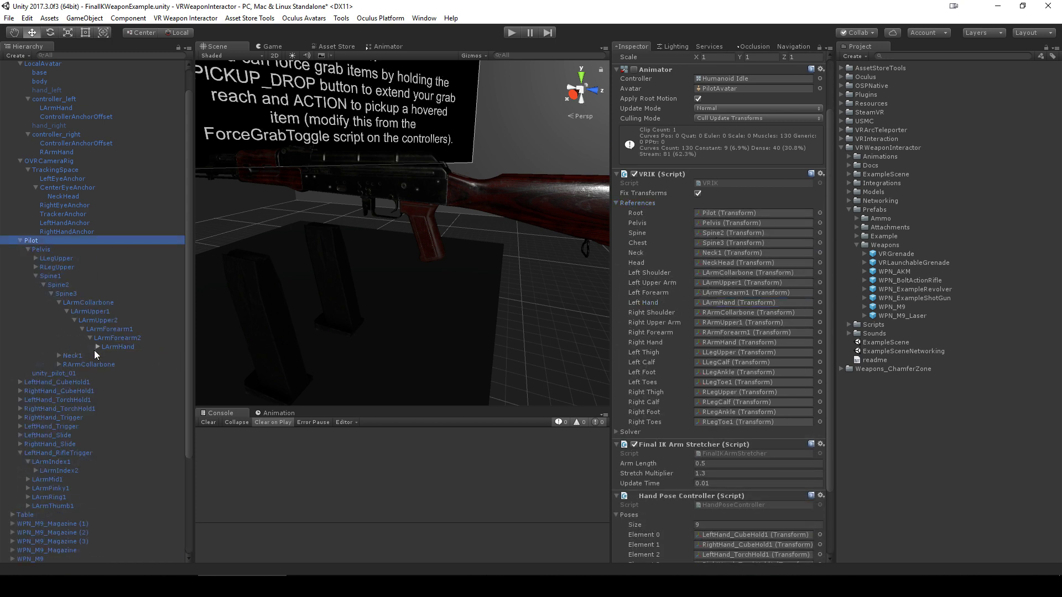
pyautogui.click(123, 364)
pyautogui.click(128, 390)
# - Collapse the LeftHand_RifleTrigger pose and the Pilot skeleton in the scene hierarchy
pyautogui.scroll(-5, 103, 387)
pyautogui.click(20, 365)
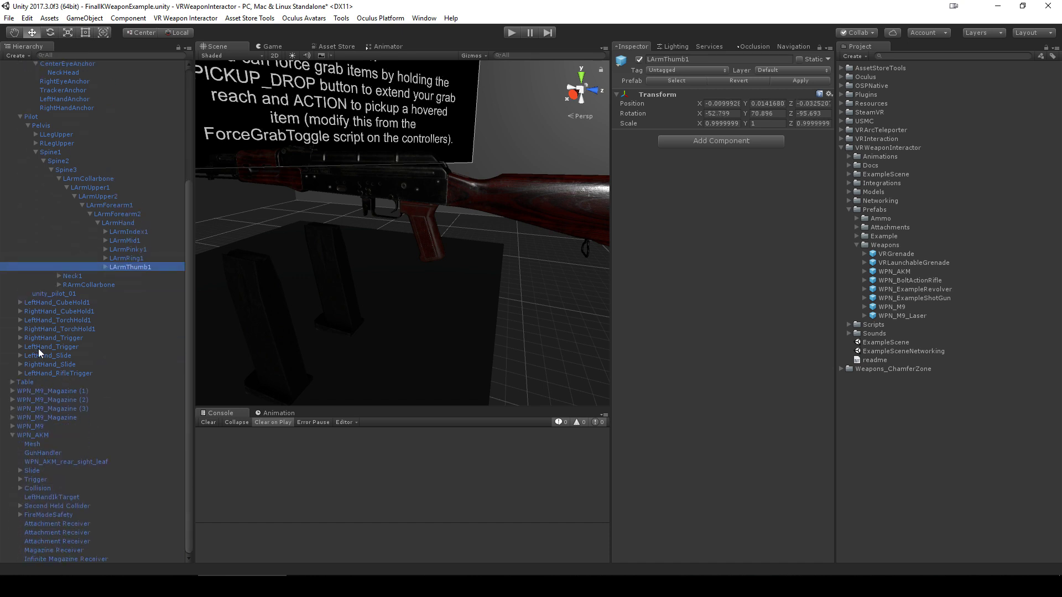
pyautogui.scroll(1, 35, 293)
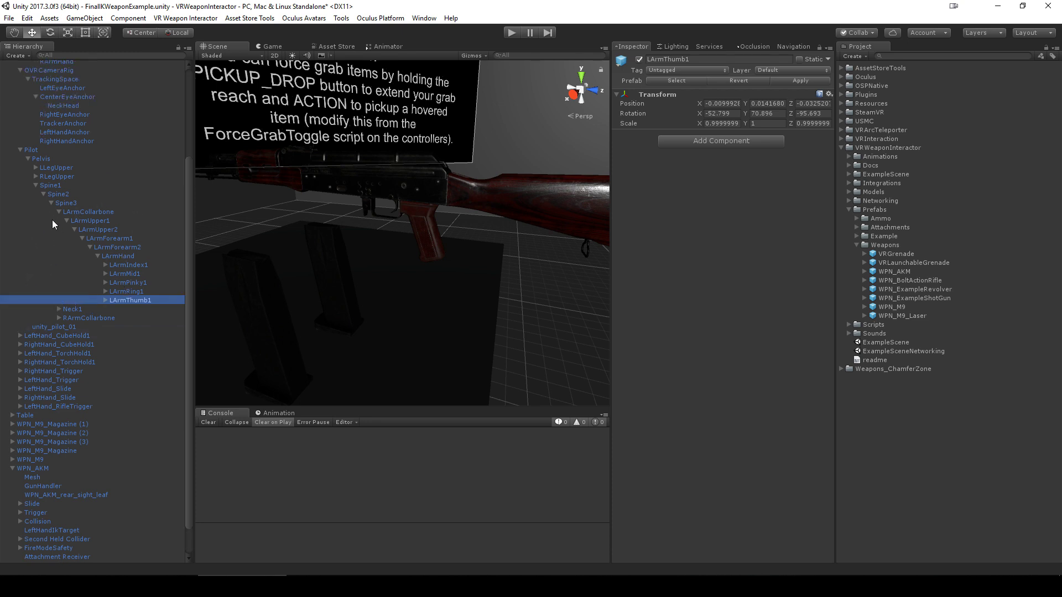
pyautogui.click(20, 150)
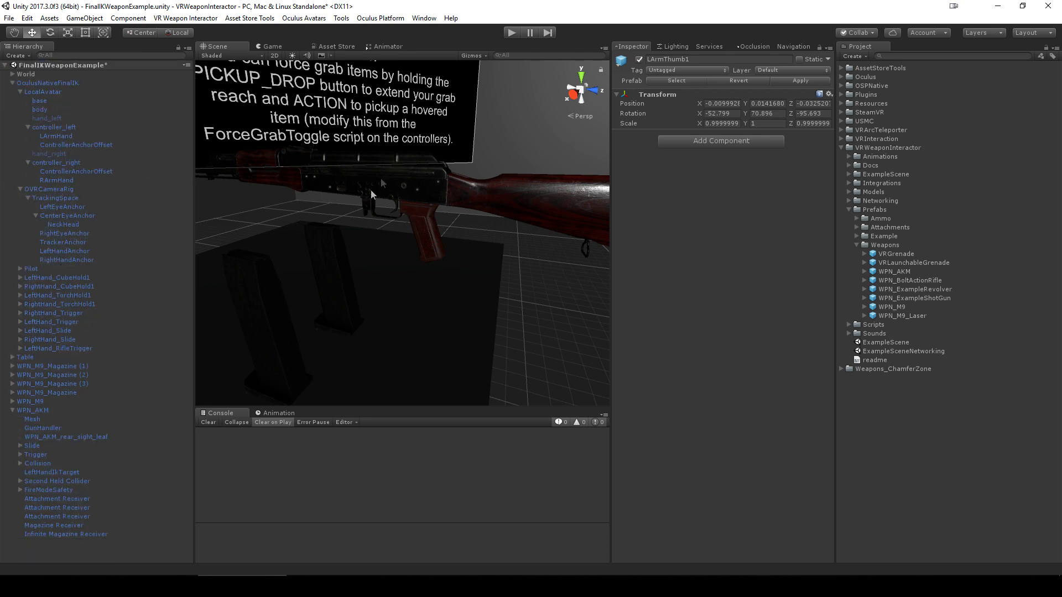
# - Check the Root Object on the AKM's GunHandler and trace it to the weapon's top-level object
pyautogui.click(35, 410)
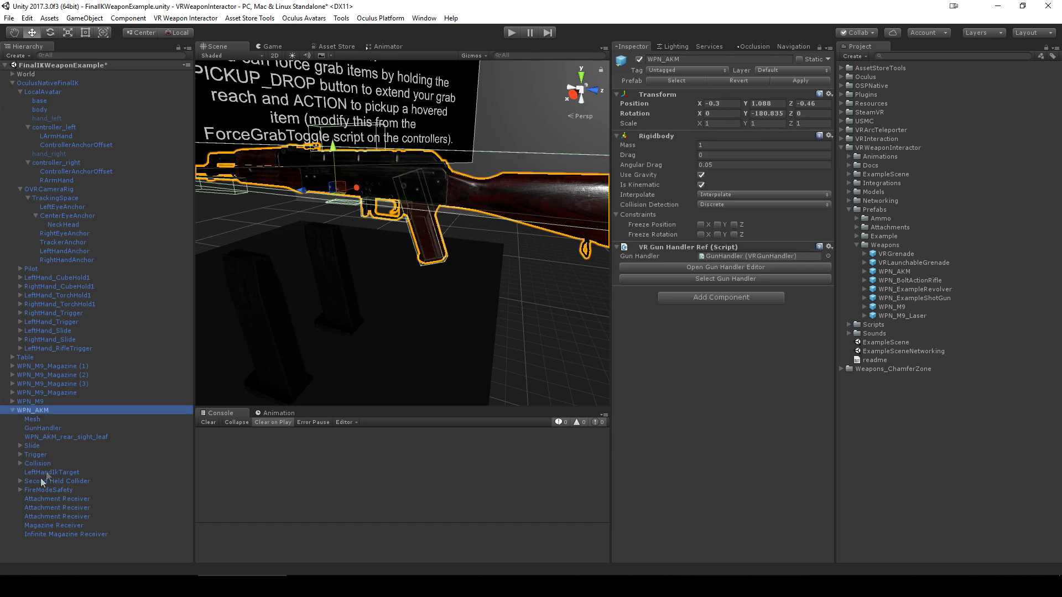
pyautogui.click(34, 429)
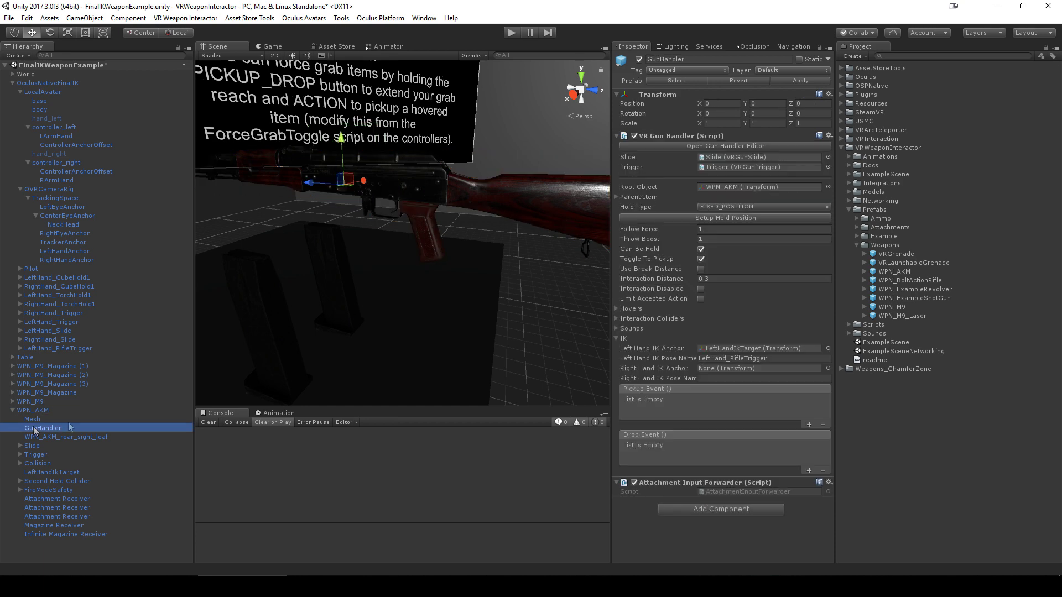
pyautogui.click(735, 187)
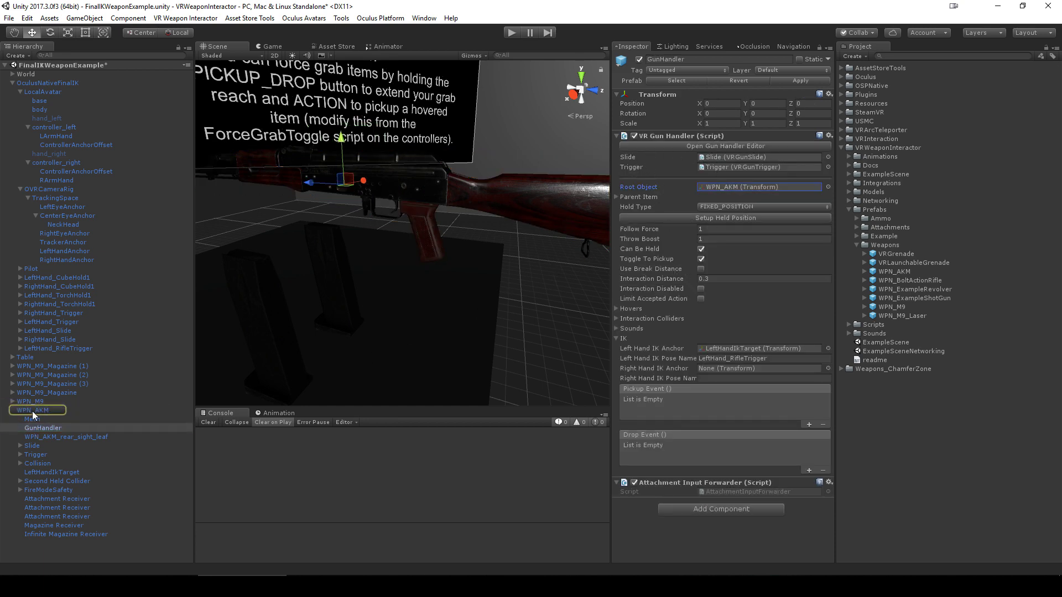
# - Create an empty child object under WPN_AKM and name it RightHandIkTarget
pyautogui.rightClick(32, 410)
pyautogui.click(72, 311)
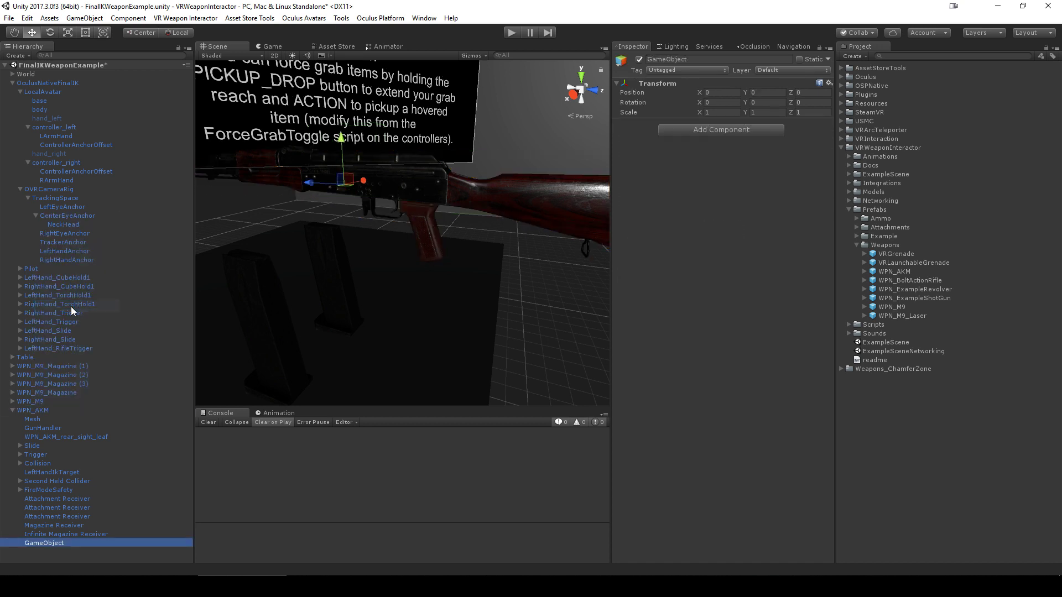
pyautogui.click(671, 59)
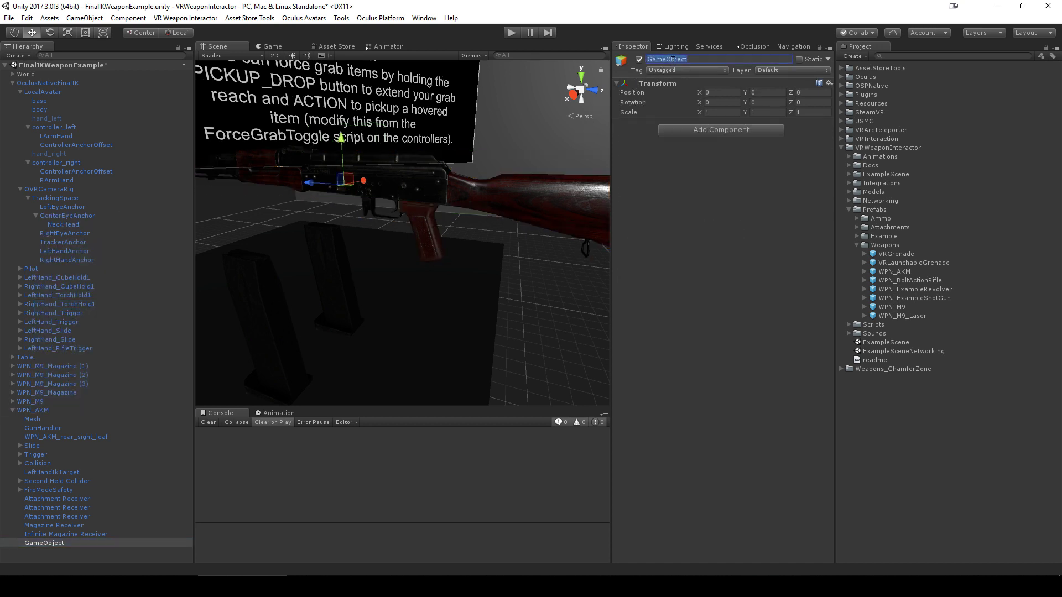
pyautogui.write('RightHandIkTarget')
pyautogui.press('Return')
# - Move RightHandIkTarget directly below LeftHandIkTarget among WPN_AKM's children
pyautogui.moveTo(63, 545); pyautogui.dragTo(65, 479)
pyautogui.click(62, 473)
pyautogui.click(65, 481)
# - Assign RightHandIkTarget as the Right Hand IK Anchor on the AKM's GunHandler
pyautogui.click(41, 428)
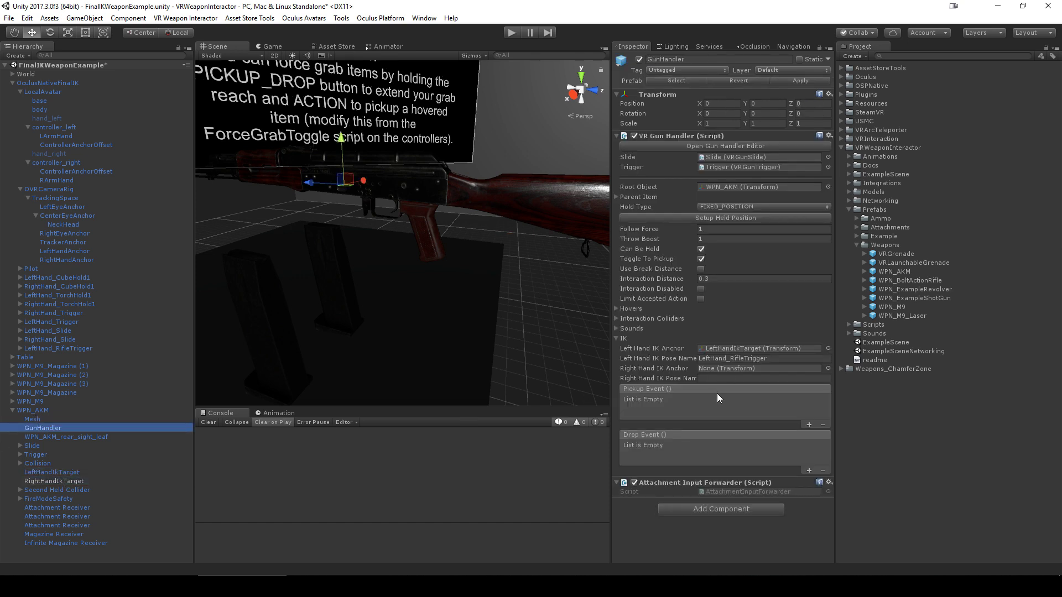
pyautogui.moveTo(38, 480); pyautogui.dragTo(711, 371)
pyautogui.click(718, 369)
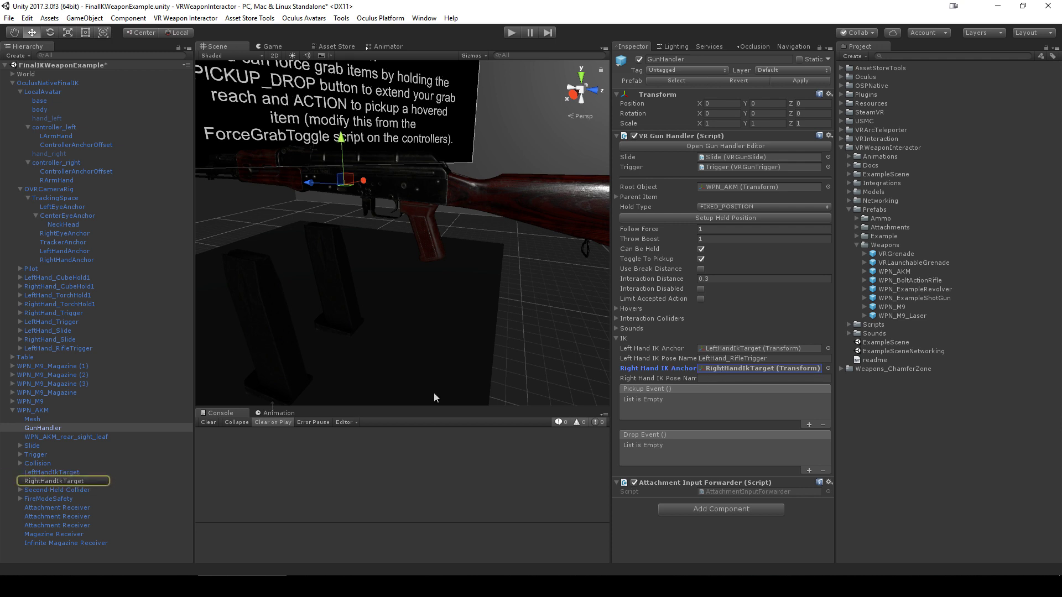
# - View where RightHandIkTarget sits on the AKM, and bring the whole rifle on the table into view
pyautogui.click(48, 481)
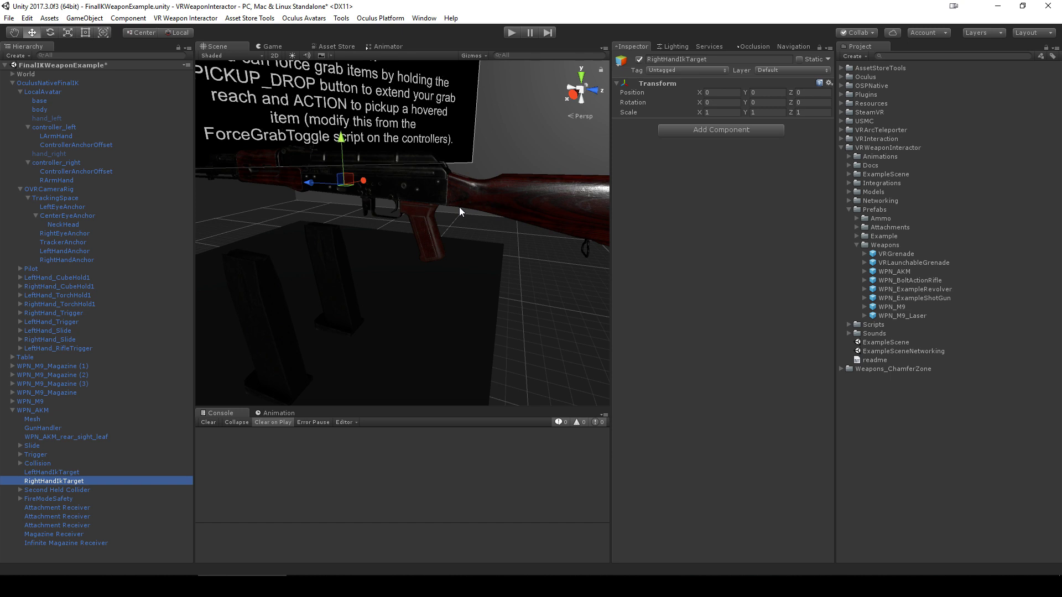
pyautogui.moveTo(459, 206); pyautogui.dragTo(415, 247, button='right')
pyautogui.moveTo(357, 213); pyautogui.dragTo(379, 213, button='right')
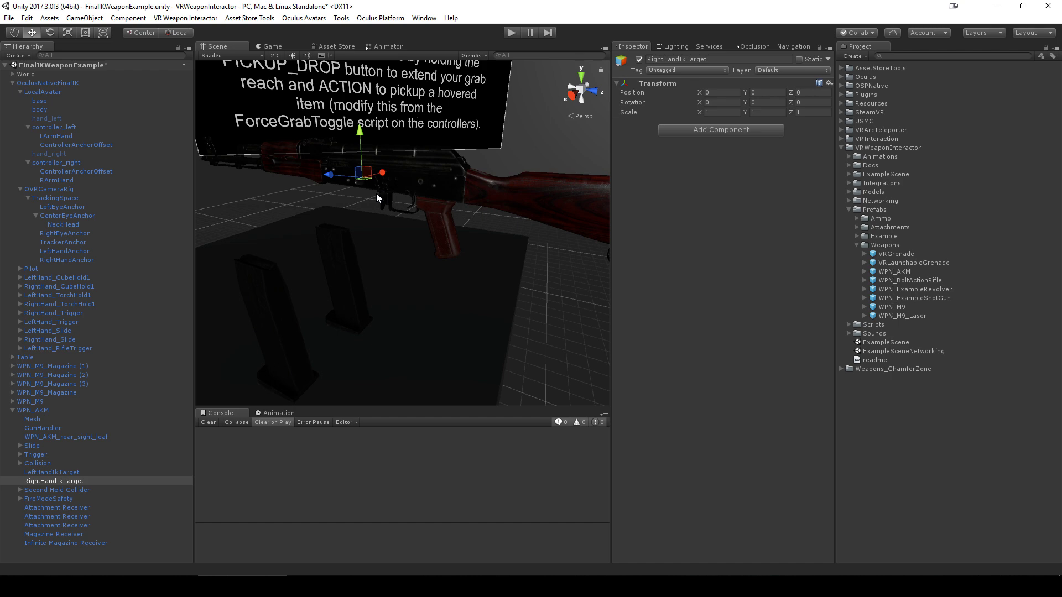
pyautogui.click(39, 412)
pyautogui.moveTo(462, 205); pyautogui.dragTo(461, 236, button='middle')
pyautogui.scroll(-10, 461, 236)
pyautogui.moveTo(461, 236); pyautogui.dragTo(408, 299, button='right')
pyautogui.click(445, 317)
# - Run the scene in play mode and examine the character's hand against the held AKM up close in the Scene view
pyautogui.click(271, 47)
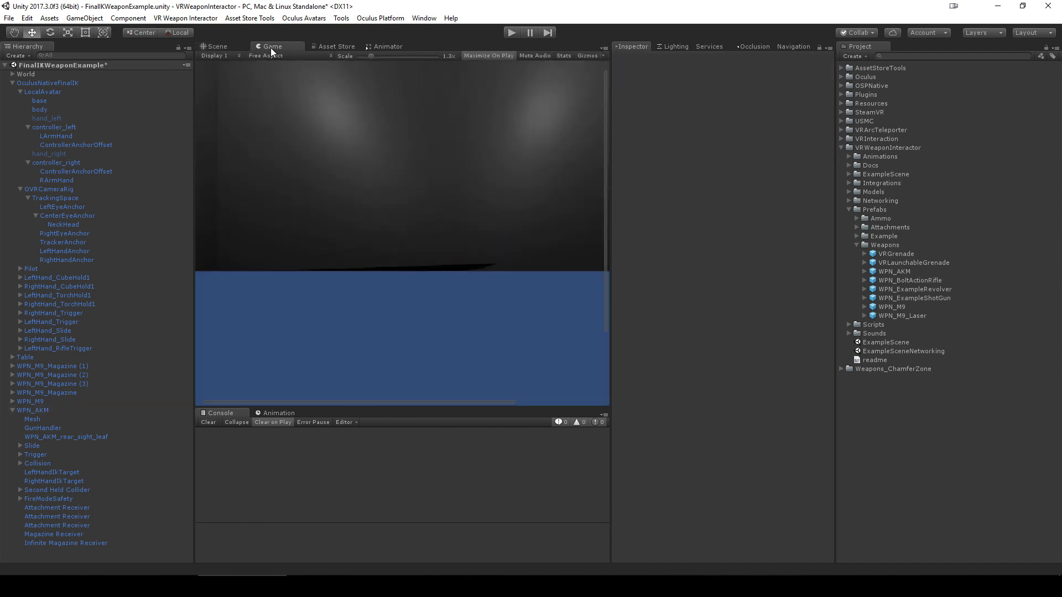
pyautogui.click(215, 47)
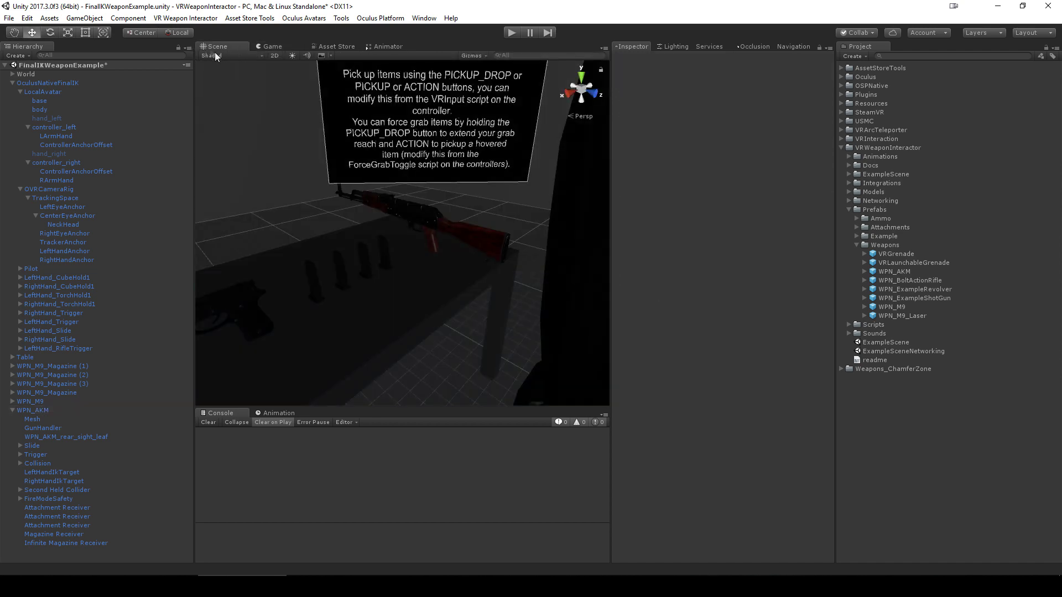
pyautogui.hotkey('ctrl', 'p')
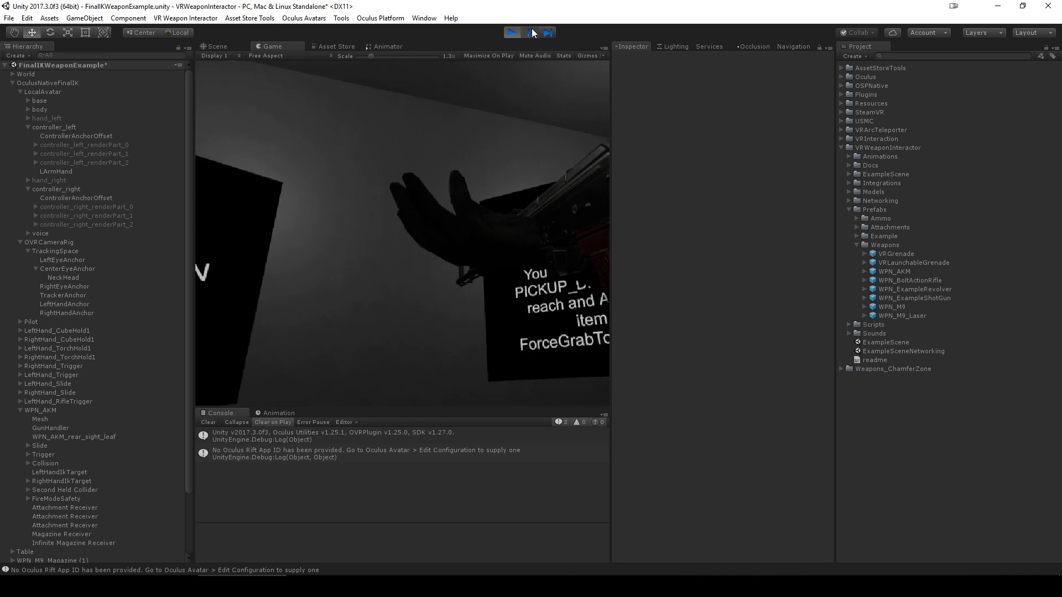
pyautogui.hotkey('ctrl', '1')
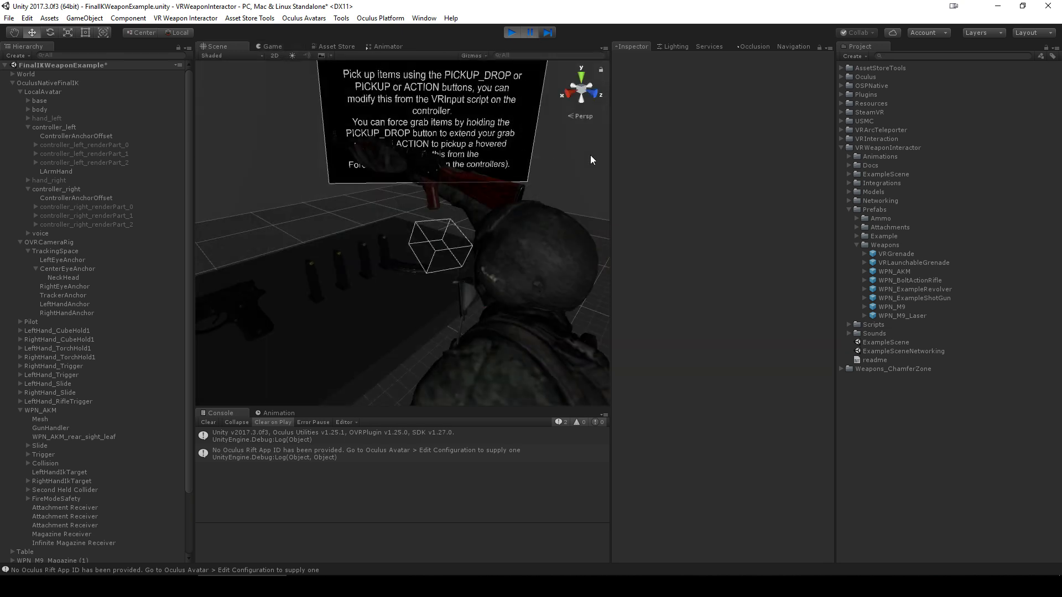
pyautogui.scroll(5, 566, 186)
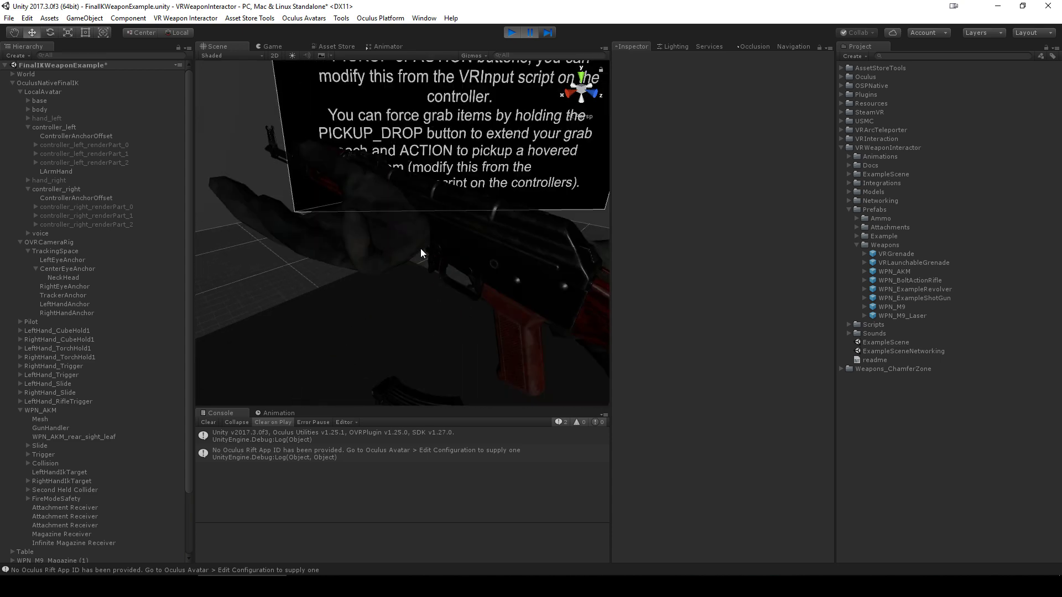
# - Inspect the Transforms of the AKM's RightHandIkTarget and its RArmHand child in relation to the character's hand
pyautogui.keyDown('alt'); pyautogui.moveTo(363, 275); pyautogui.dragTo(390, 291); pyautogui.keyUp('alt')
pyautogui.scroll(-2, 92, 437)
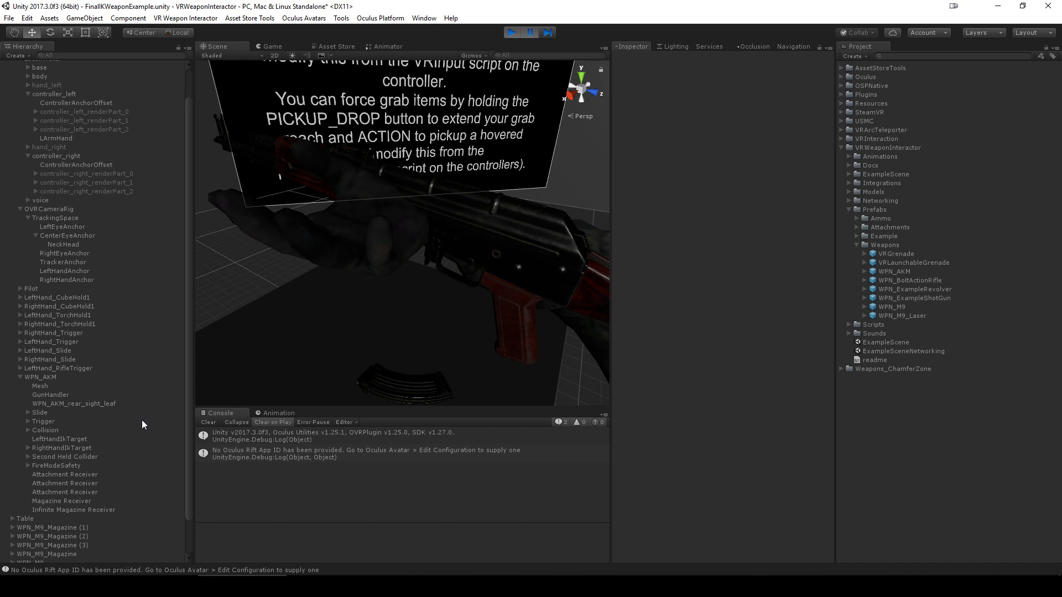
pyautogui.click(54, 446)
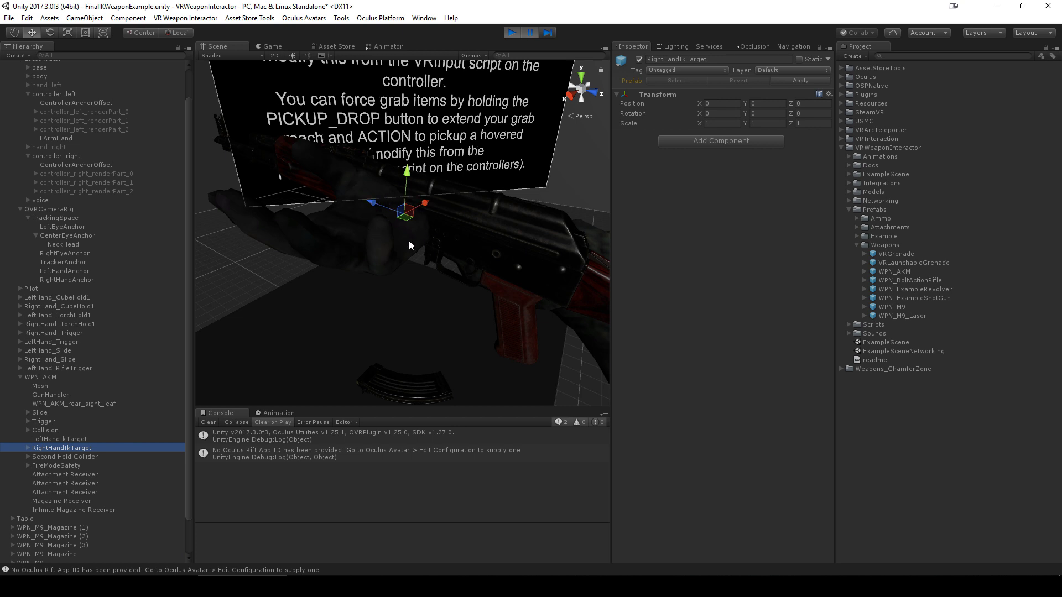
pyautogui.click(28, 448)
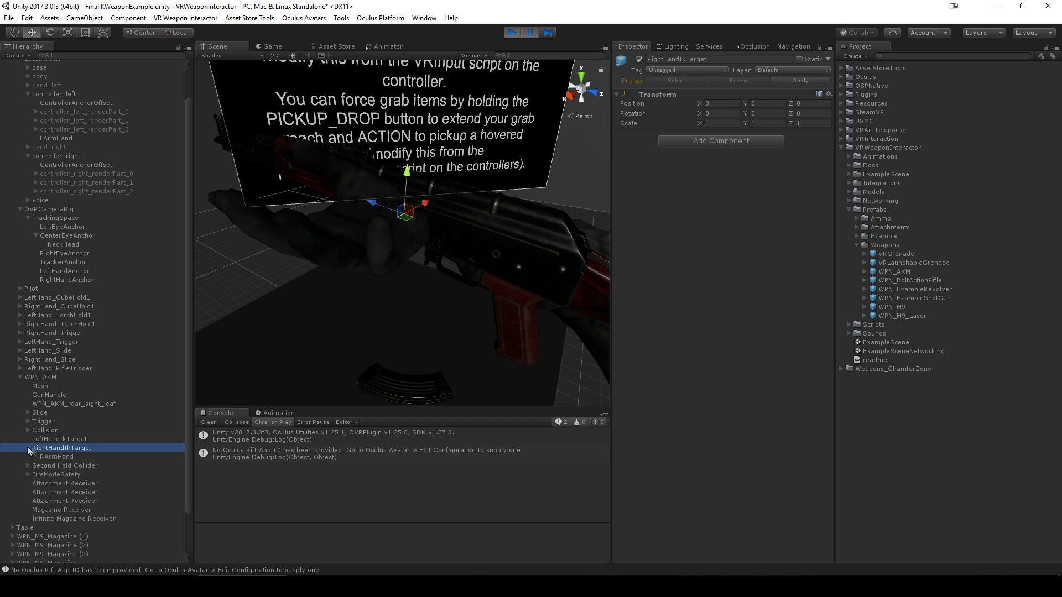
pyautogui.click(61, 457)
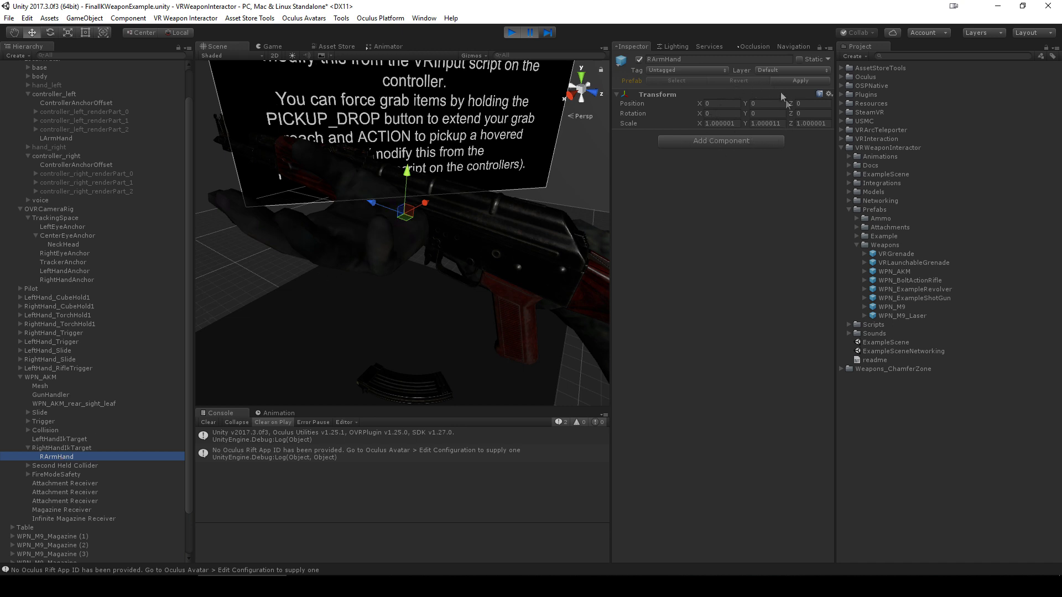
pyautogui.click(57, 449)
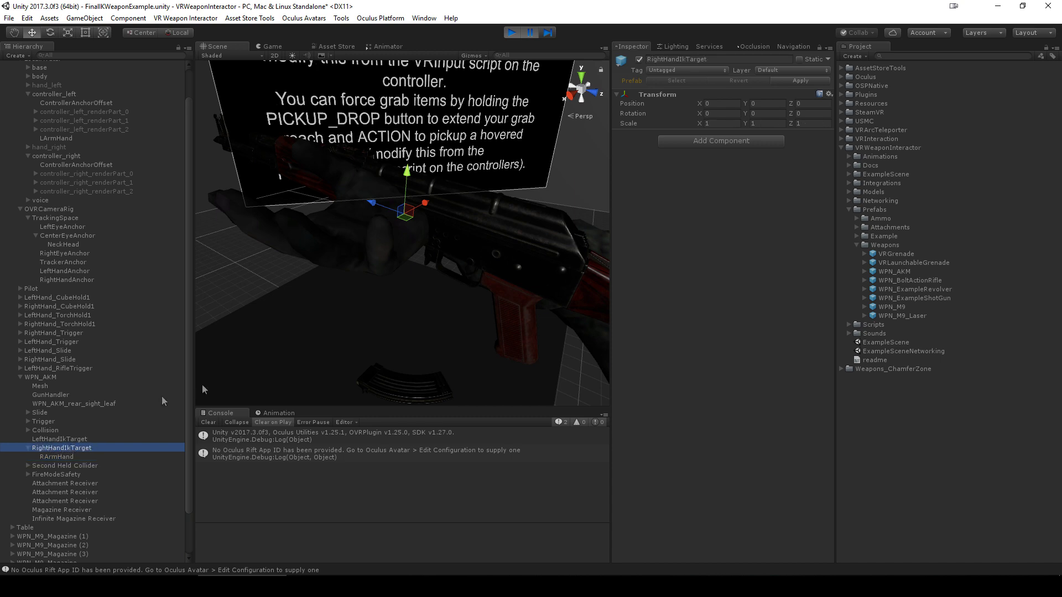
# - Rotate RightHandIkTarget to about -87.2 degrees in X and advance the paused scene to update the hand
pyautogui.moveTo(461, 301)
pyautogui.keyDown('alt'); pyautogui.mouseDown()
pyautogui.moveTo(438, 304)
pyautogui.moveTo(448, 296)
pyautogui.moveTo(442, 307)
pyautogui.mouseUp(); pyautogui.keyUp('alt')
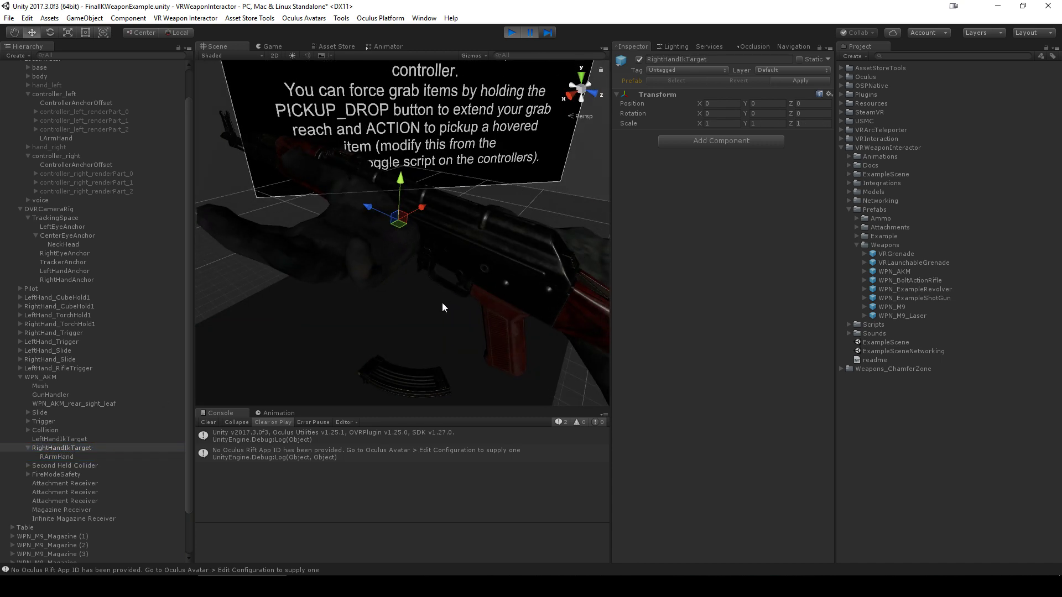
pyautogui.press('e')
pyautogui.moveTo(410, 228); pyautogui.dragTo(446, 268)
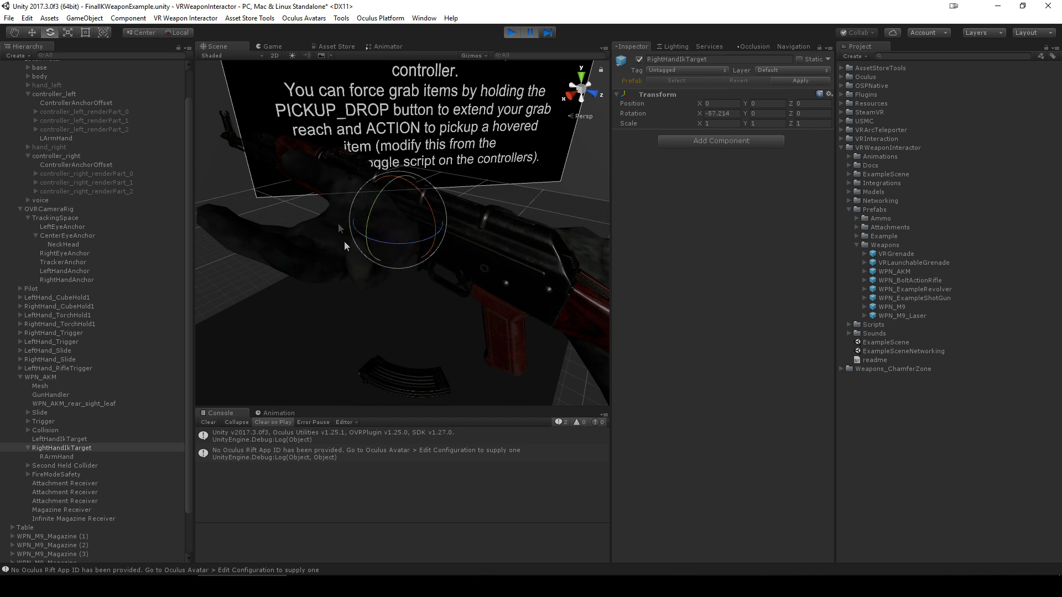
pyautogui.click(548, 33)
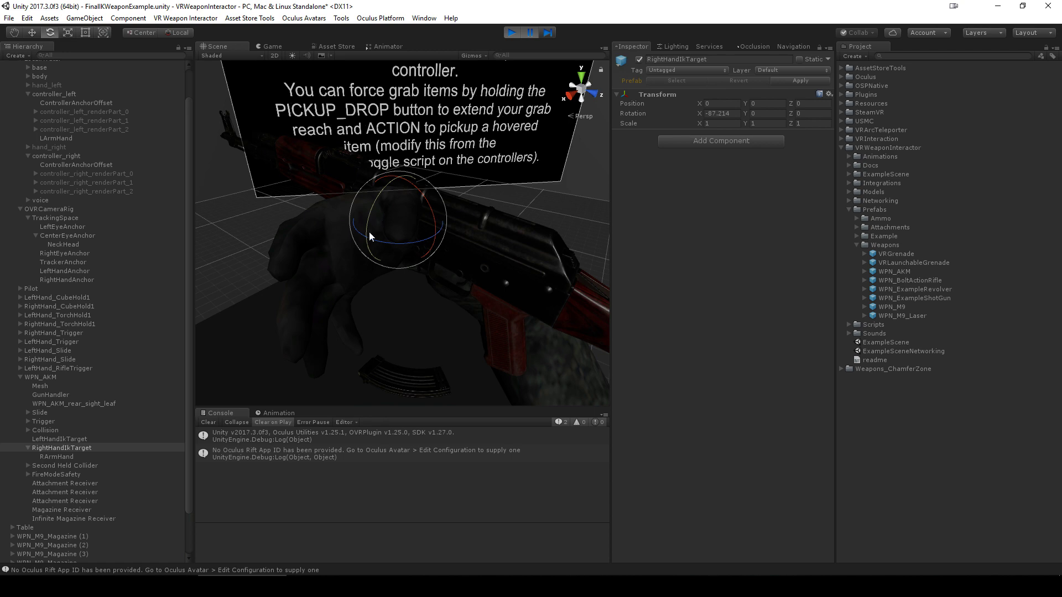
# - Rotate RightHandIkTarget to about 97.27 degrees in Z so the hand lines up along the rifle
pyautogui.keyDown('alt'); pyautogui.moveTo(439, 304); pyautogui.dragTo(468, 293); pyautogui.keyUp('alt')
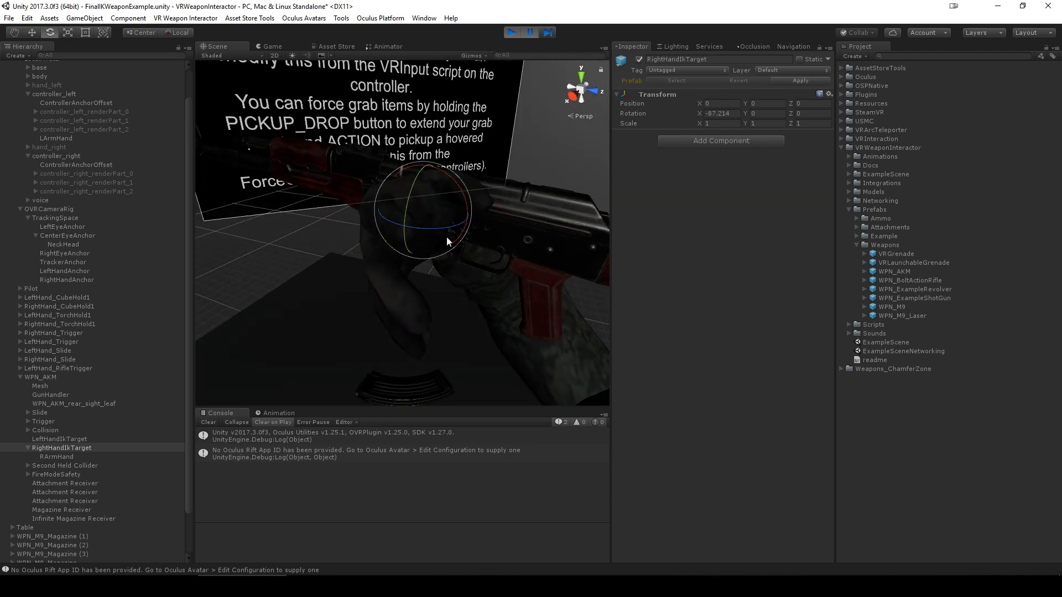
pyautogui.keyDown('alt'); pyautogui.moveTo(411, 268); pyautogui.dragTo(407, 289); pyautogui.keyUp('alt')
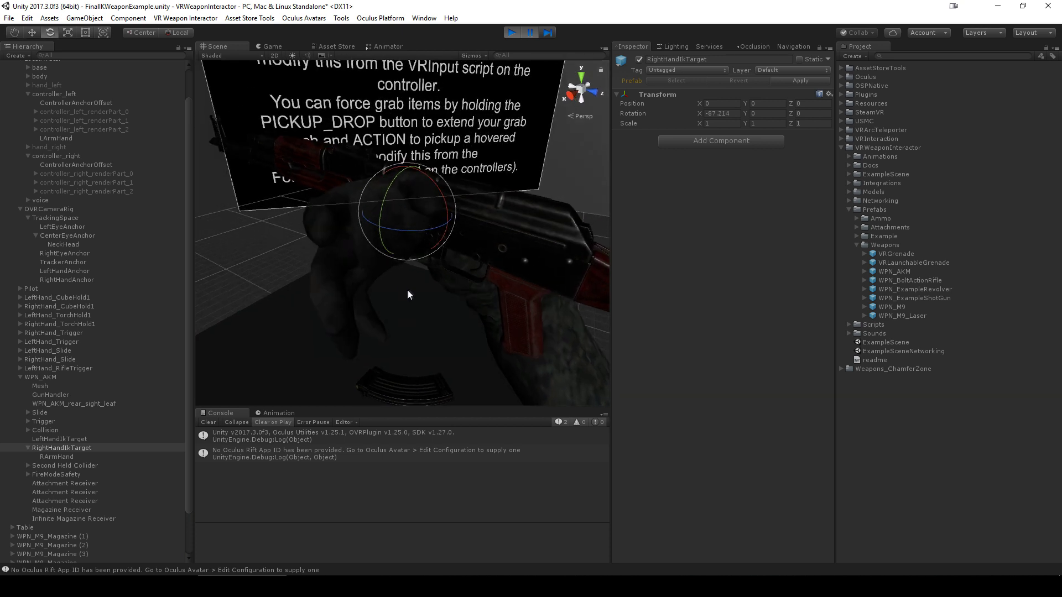
pyautogui.moveTo(398, 213); pyautogui.dragTo(349, 216)
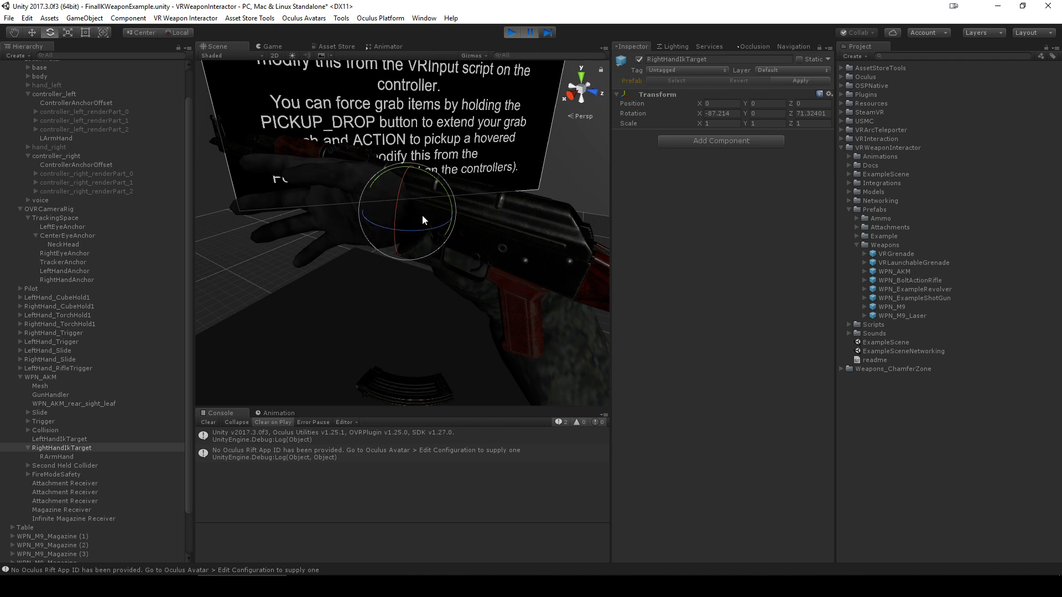
pyautogui.moveTo(423, 220); pyautogui.dragTo(472, 254)
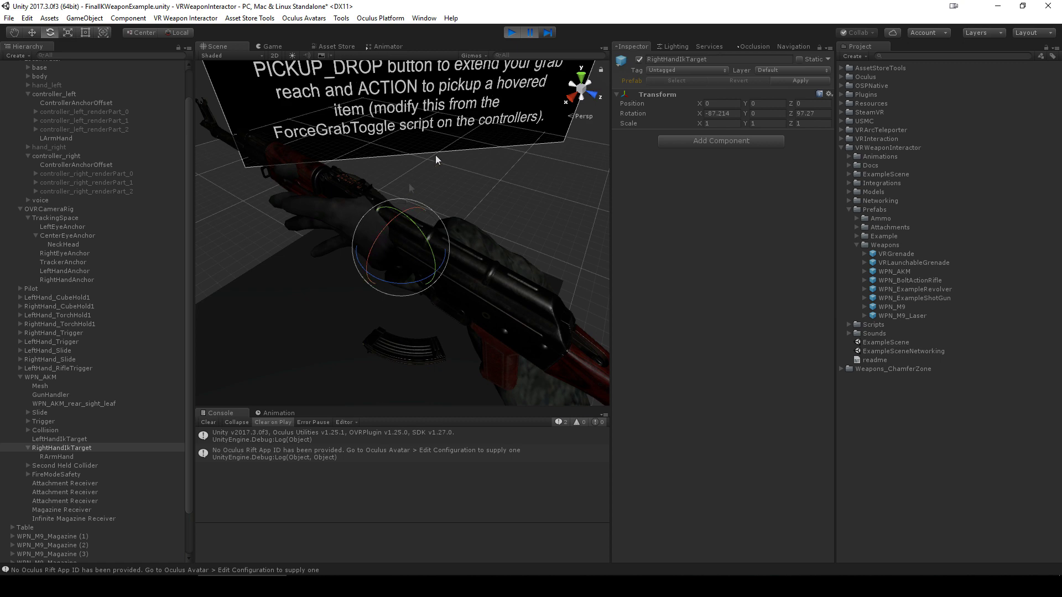
# - Move RightHandIkTarget back to the AKM's pistol grip, at about X 0.0209, Y -0.0674, Z -0.2489
pyautogui.moveTo(397, 159); pyautogui.dragTo(452, 157, button='right')
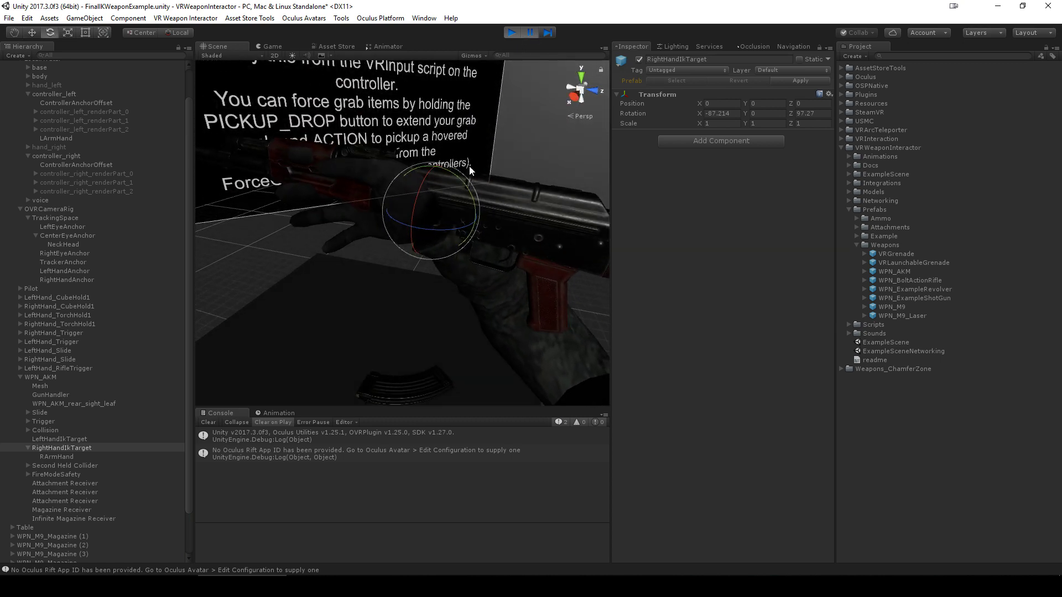
pyautogui.press('w')
pyautogui.moveTo(438, 206); pyautogui.dragTo(493, 257)
pyautogui.moveTo(440, 281); pyautogui.dragTo(383, 244, button='middle')
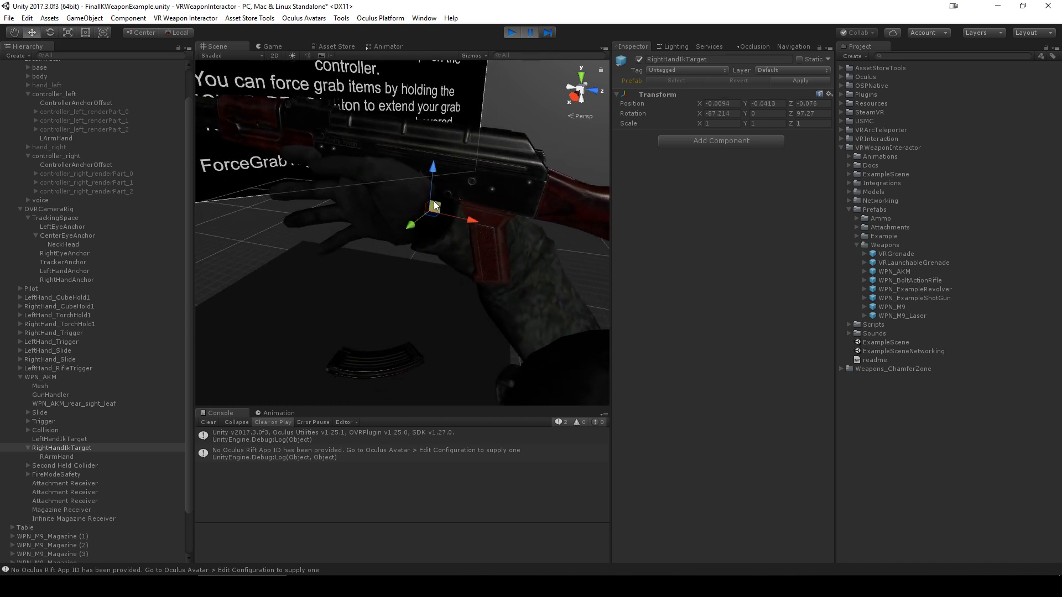
pyautogui.moveTo(432, 206); pyautogui.dragTo(487, 197)
pyautogui.moveTo(424, 229); pyautogui.dragTo(472, 260, button='right')
pyautogui.moveTo(472, 260); pyautogui.dragTo(495, 260)
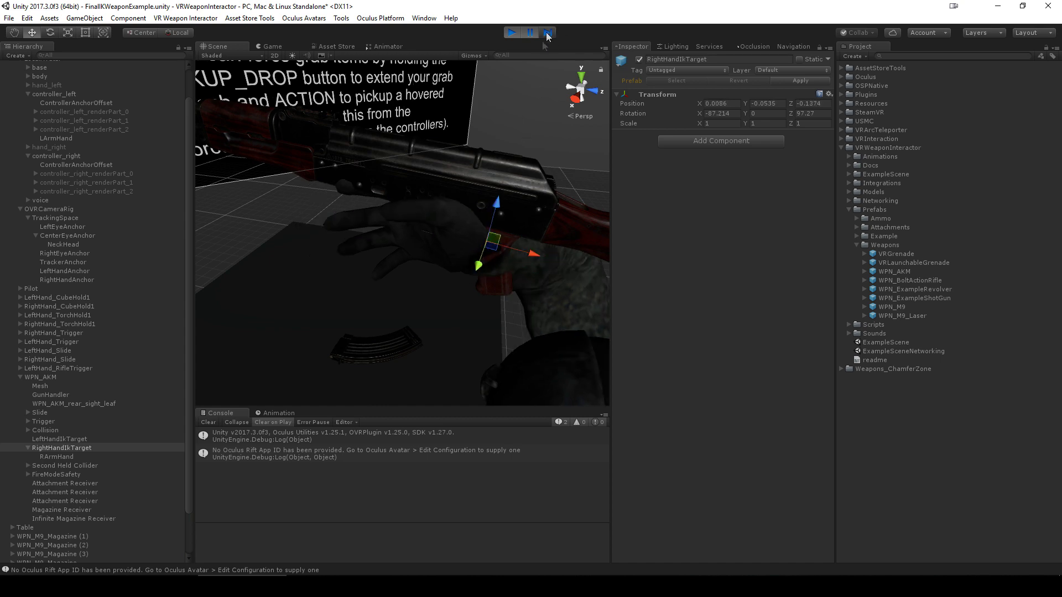
pyautogui.keyDown('alt'); pyautogui.moveTo(454, 265); pyautogui.dragTo(434, 256, button='right'); pyautogui.keyUp('alt')
pyautogui.keyDown('alt'); pyautogui.moveTo(434, 256); pyautogui.dragTo(426, 143); pyautogui.keyUp('alt')
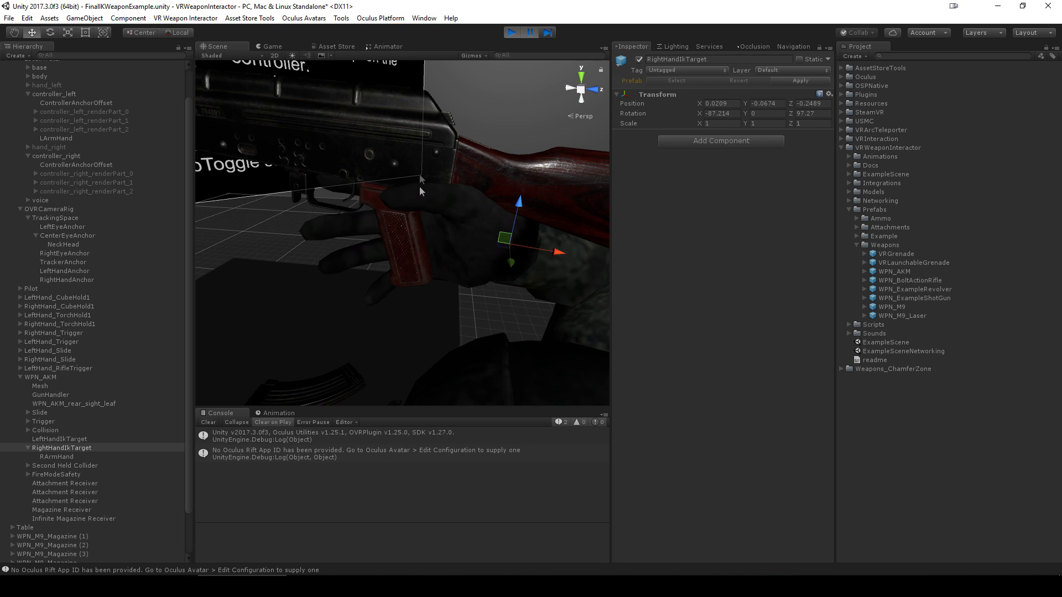
# - Transfer RightHandIkTarget's Transform values from play mode to the stopped scene and apply them to the AKM prefab
pyautogui.click(828, 94)
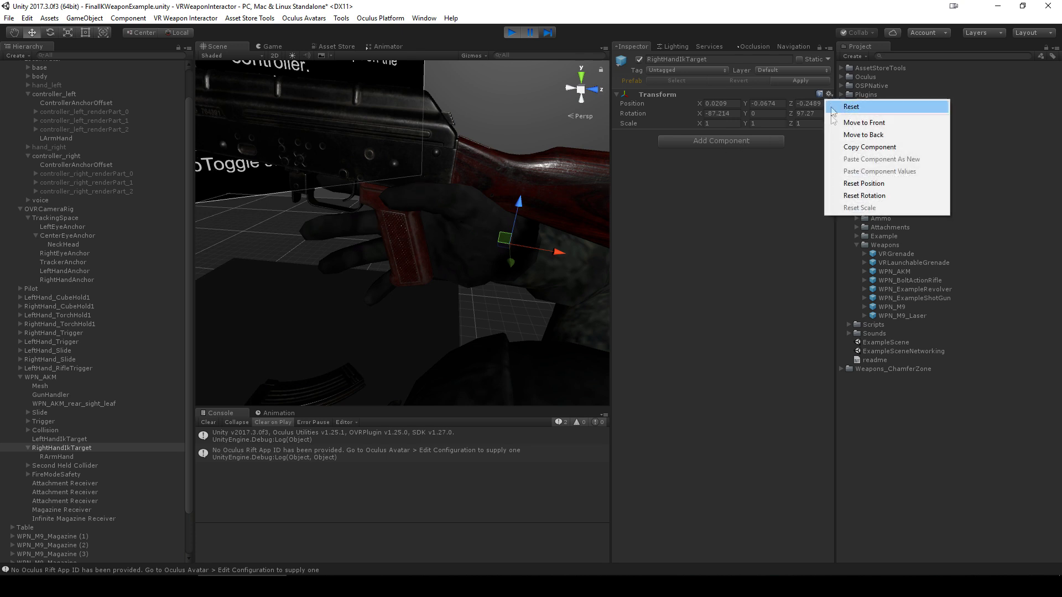
pyautogui.click(862, 147)
pyautogui.click(512, 33)
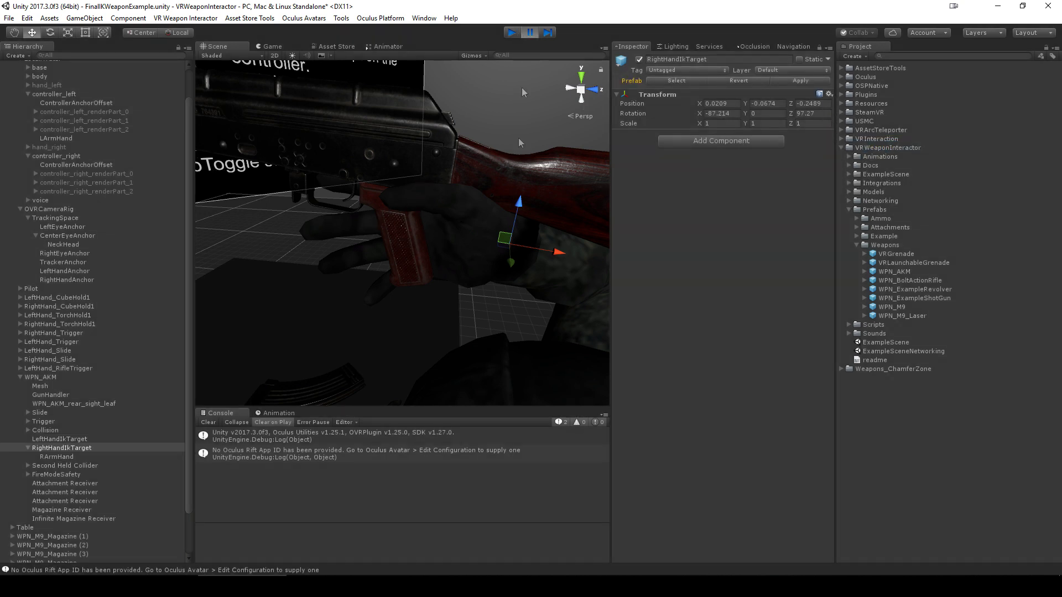
pyautogui.click(828, 94)
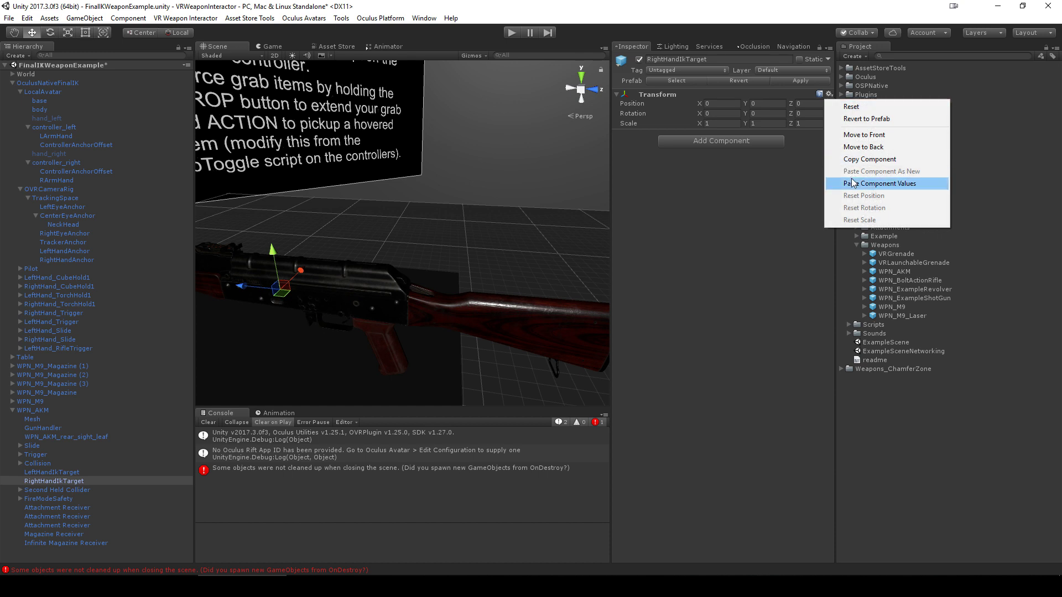
pyautogui.click(876, 181)
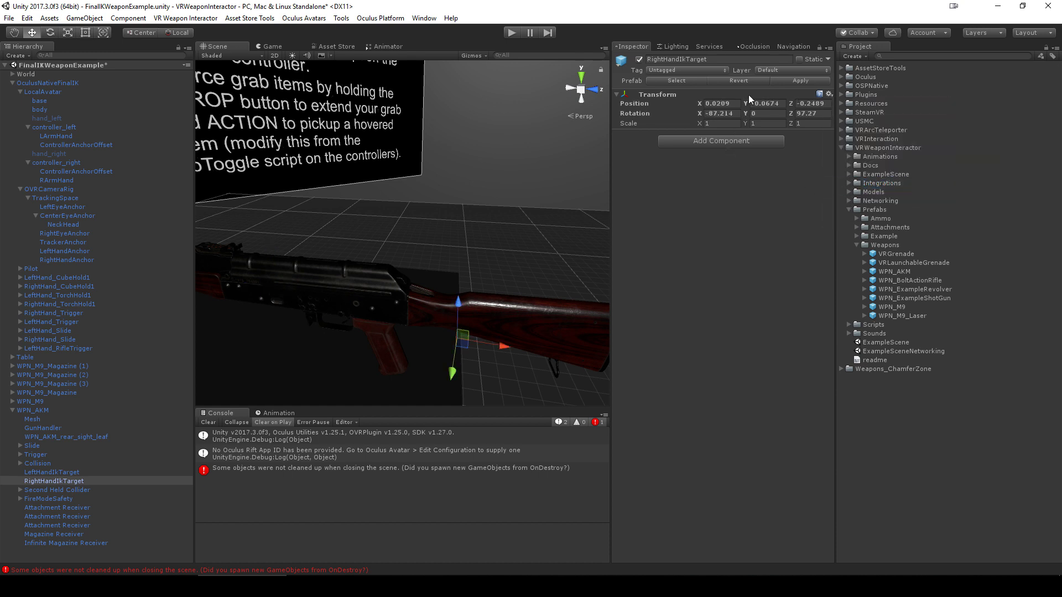
pyautogui.click(61, 479)
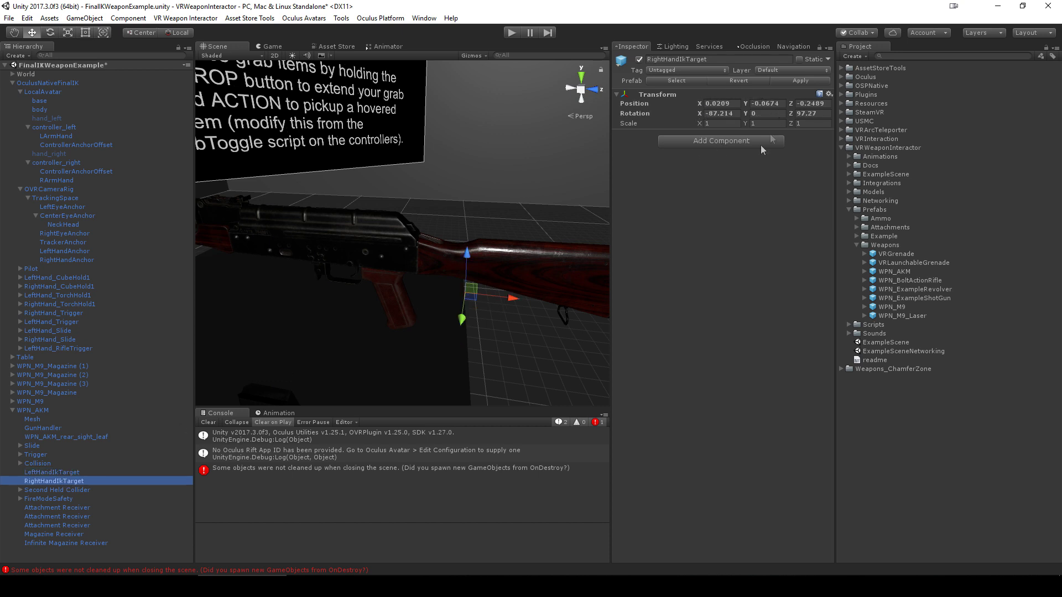
pyautogui.click(797, 81)
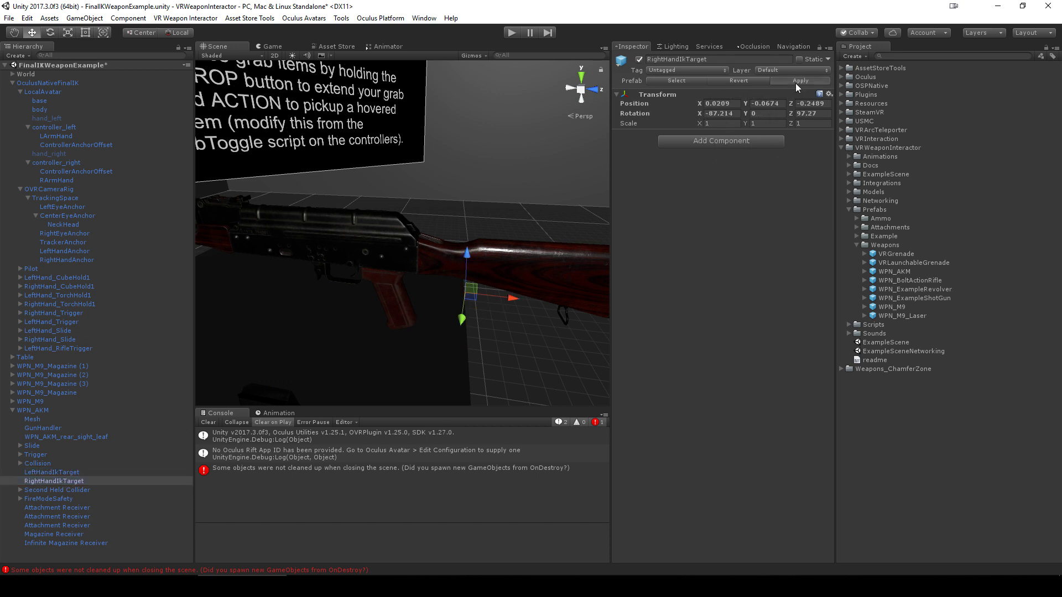
# - Run the scene again and view the right hand on the held AKM's pistol grip up close in the Scene view
pyautogui.click(511, 32)
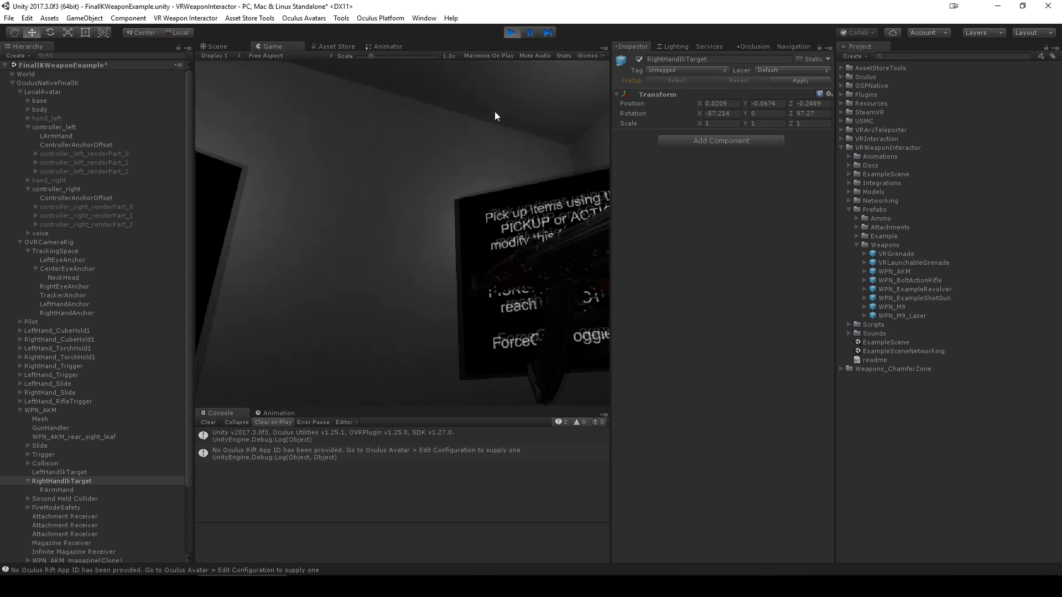
pyautogui.hotkey('ctrl', '1')
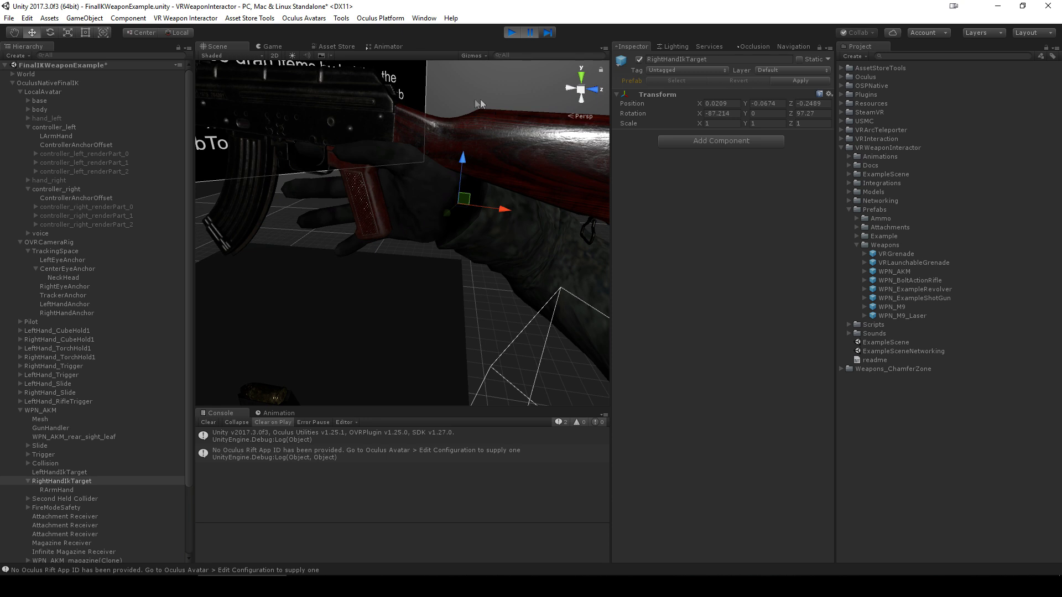
pyautogui.moveTo(319, 202); pyautogui.dragTo(403, 304, button='right')
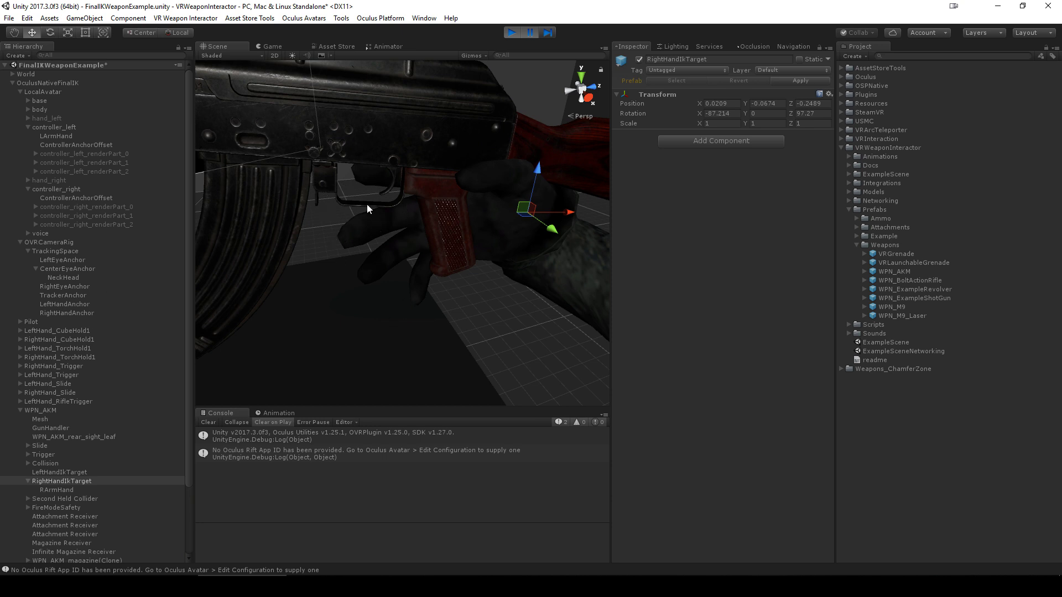
# - Locate the Pilot's RArmHand bone through the VRIK Right Hand reference and select its RArmIndex1 finger bone
pyautogui.click(19, 242)
pyautogui.click(36, 252)
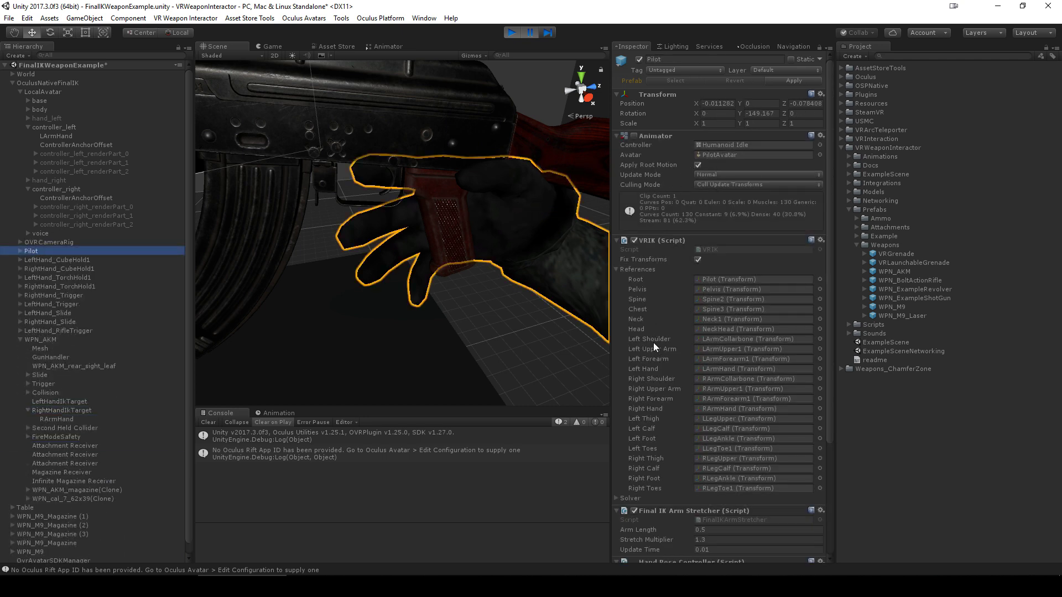
pyautogui.click(709, 410)
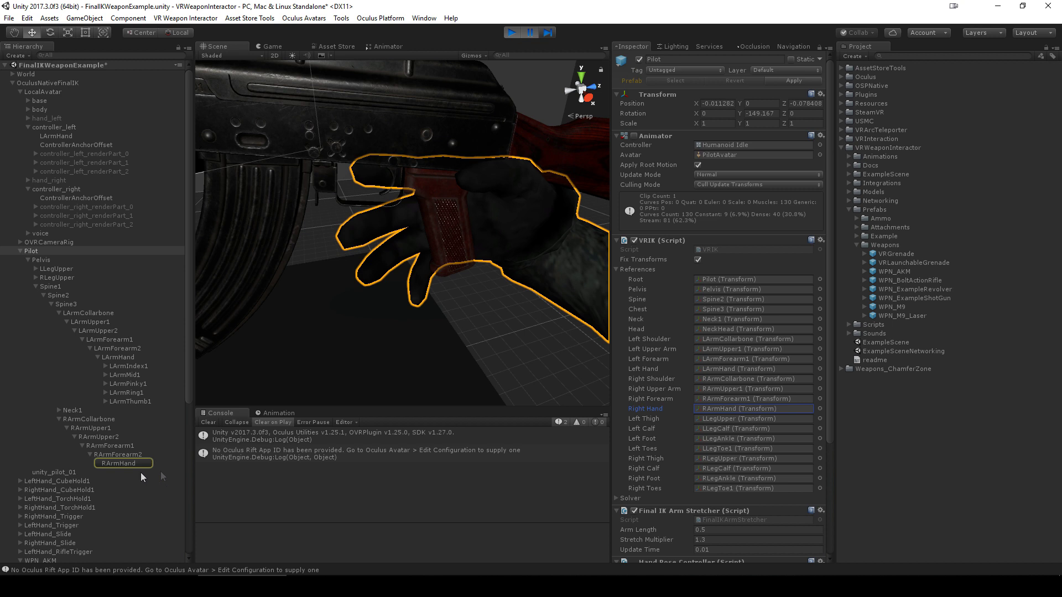
pyautogui.click(124, 472)
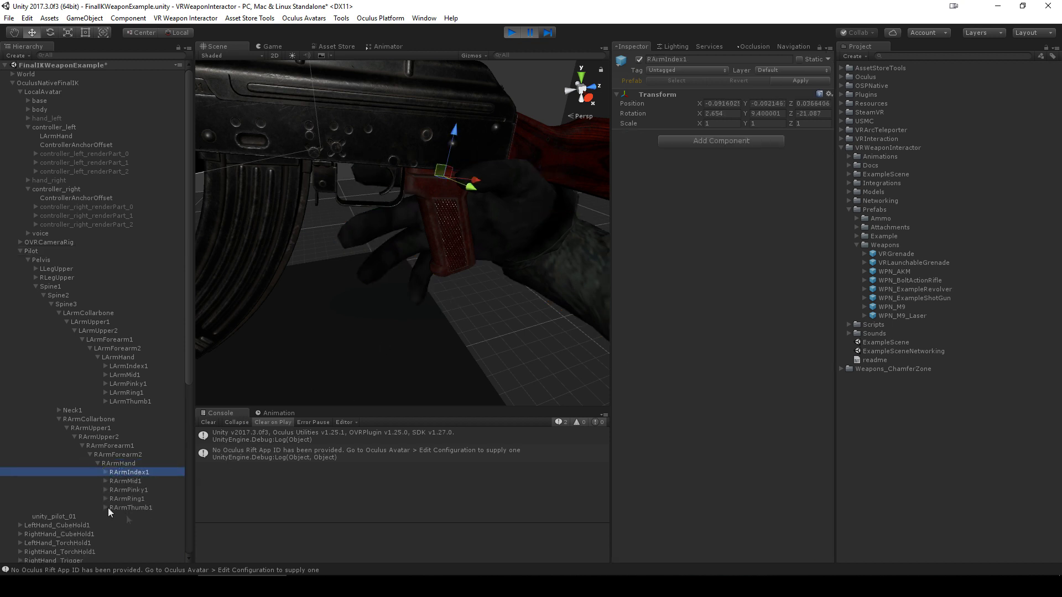
# - Pose the right index finger at the AKM's trigger by rotating its bones down to RArmIndex3
pyautogui.scroll(6, 434, 266)
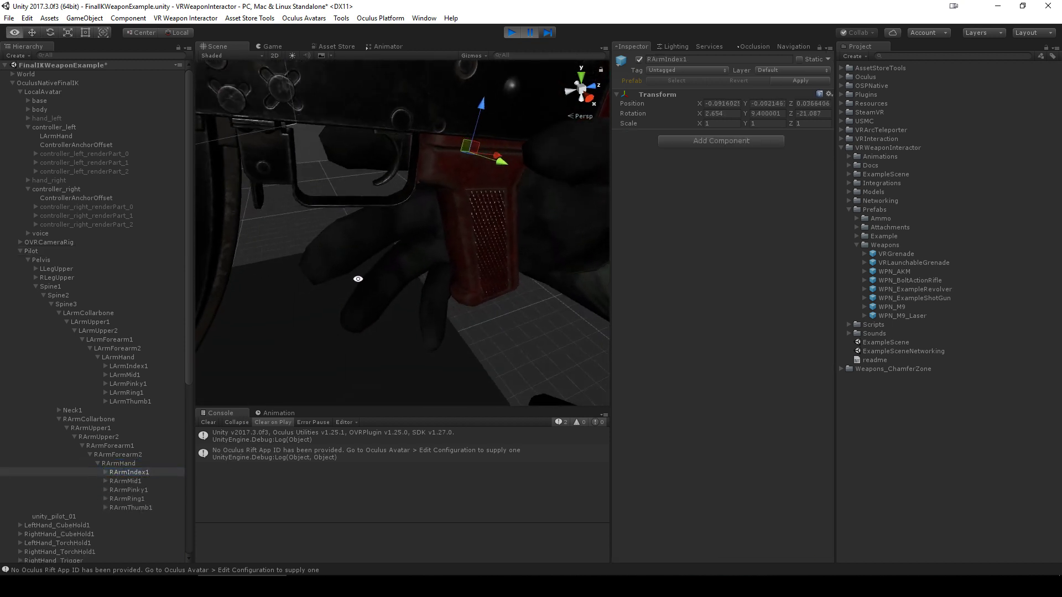
pyautogui.keyDown('alt'); pyautogui.moveTo(357, 283); pyautogui.dragTo(405, 259); pyautogui.keyUp('alt')
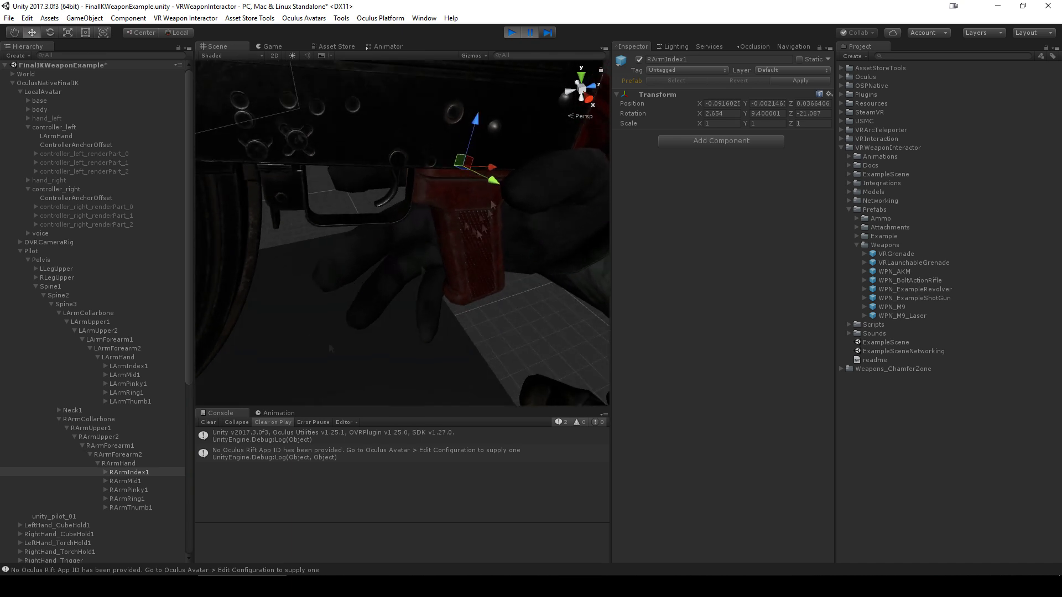
pyautogui.click(407, 210)
pyautogui.press('f')
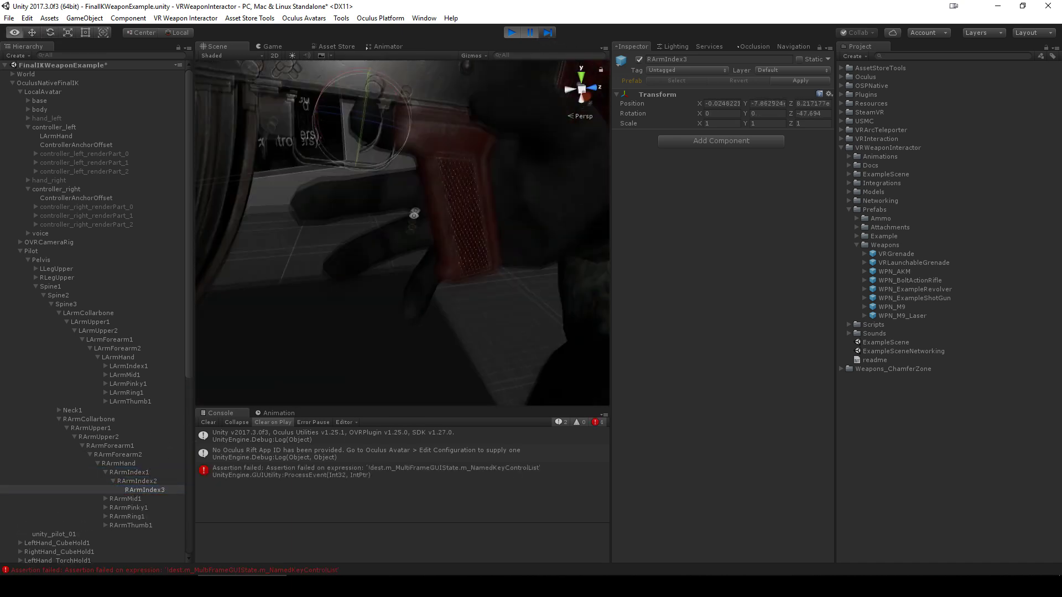
# - Curl the right middle and ring fingers around the pistol grip by rotating the RArmMid and RArmRing bones
pyautogui.keyDown('alt'); pyautogui.click(105, 499); pyautogui.keyUp('alt')
pyautogui.click(132, 507)
pyautogui.click(126, 535)
pyautogui.press('f')
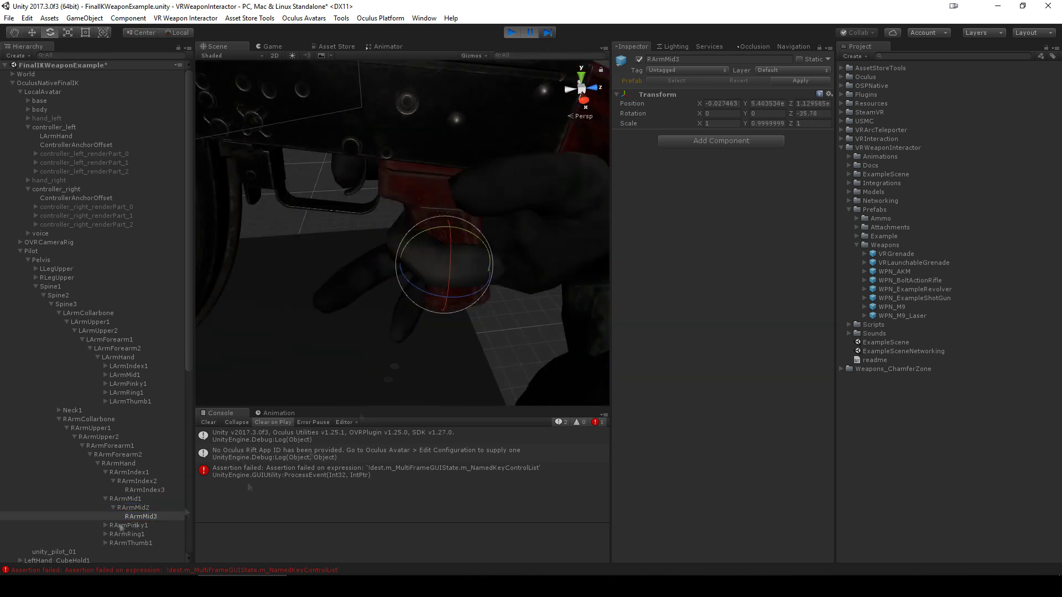
pyautogui.click(105, 534)
pyautogui.click(113, 543)
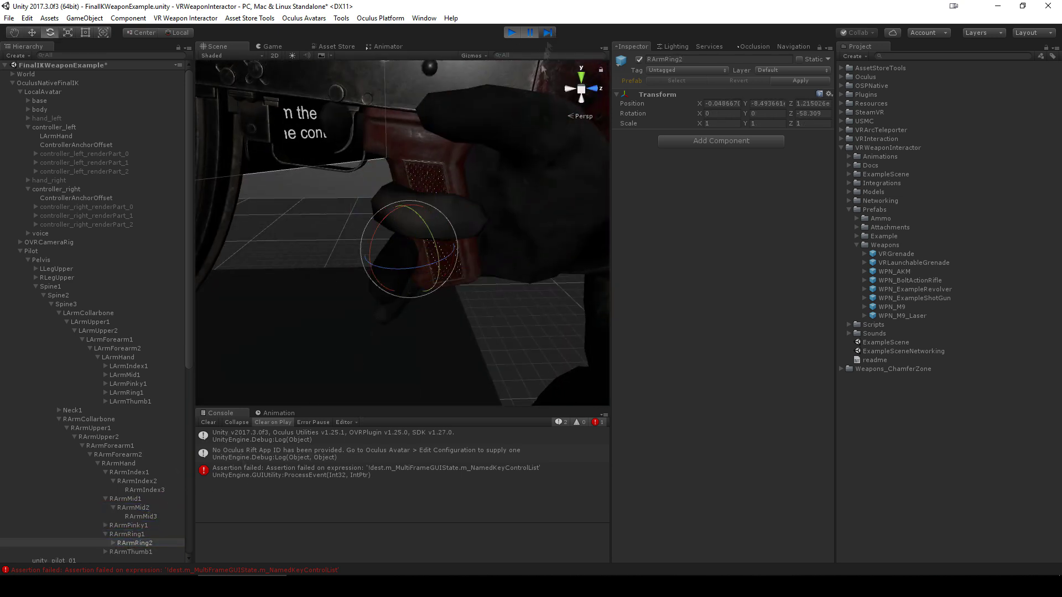
# - Curl the right little finger around the pistol grip by rotating RArmPinky1 and its child bones
pyautogui.scroll(-3, 94, 387)
pyautogui.click(128, 459)
pyautogui.press('f')
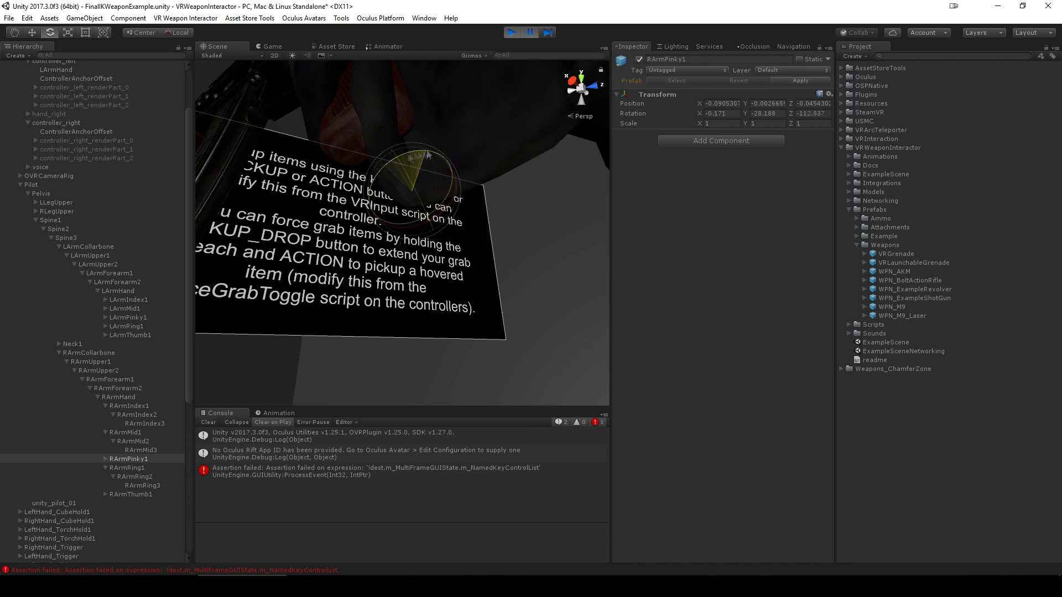
pyautogui.keyDown('alt'); pyautogui.click(105, 459); pyautogui.keyUp('alt')
pyautogui.click(144, 476)
pyautogui.press('f')
# - Expand the RArmThumb1 bone and inspect the right hand's grip on the AKM from the side
pyautogui.click(131, 512)
pyautogui.press('f')
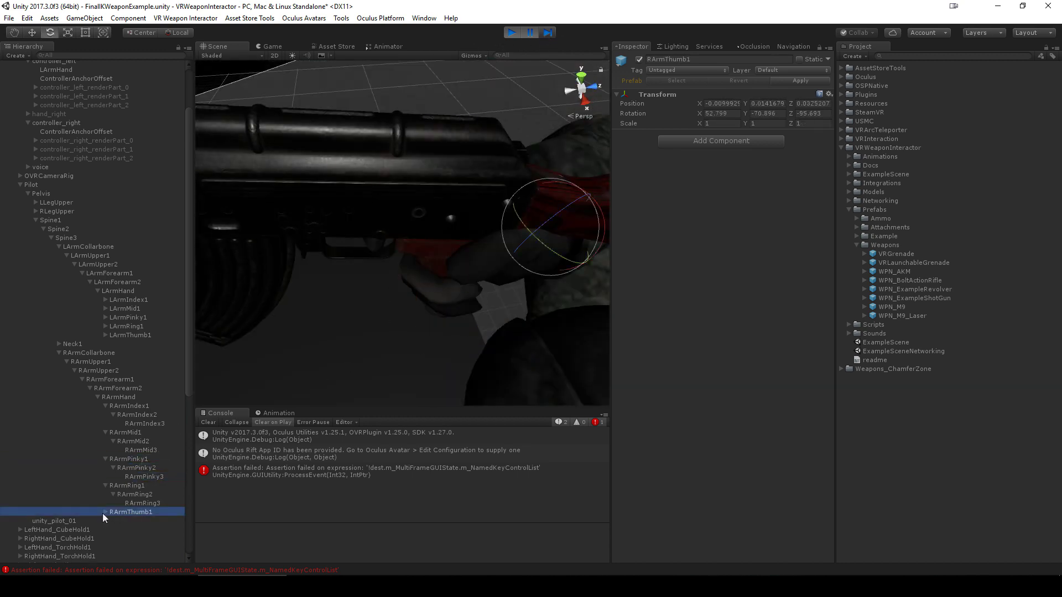
pyautogui.keyDown('alt'); pyautogui.click(105, 512); pyautogui.keyUp('alt')
pyautogui.click(393, 307)
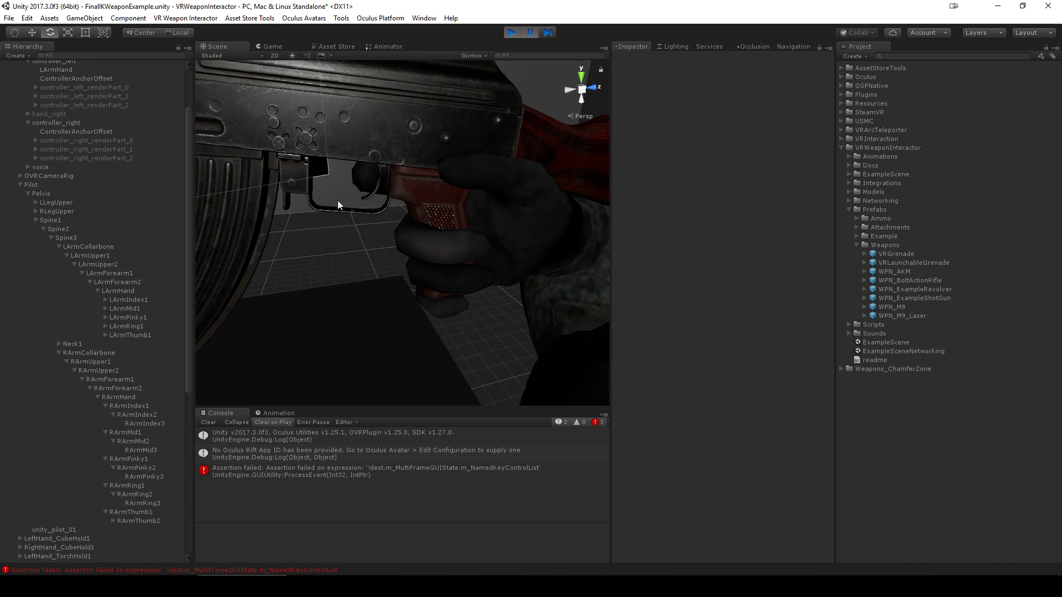
pyautogui.scroll(-10, 441, 242)
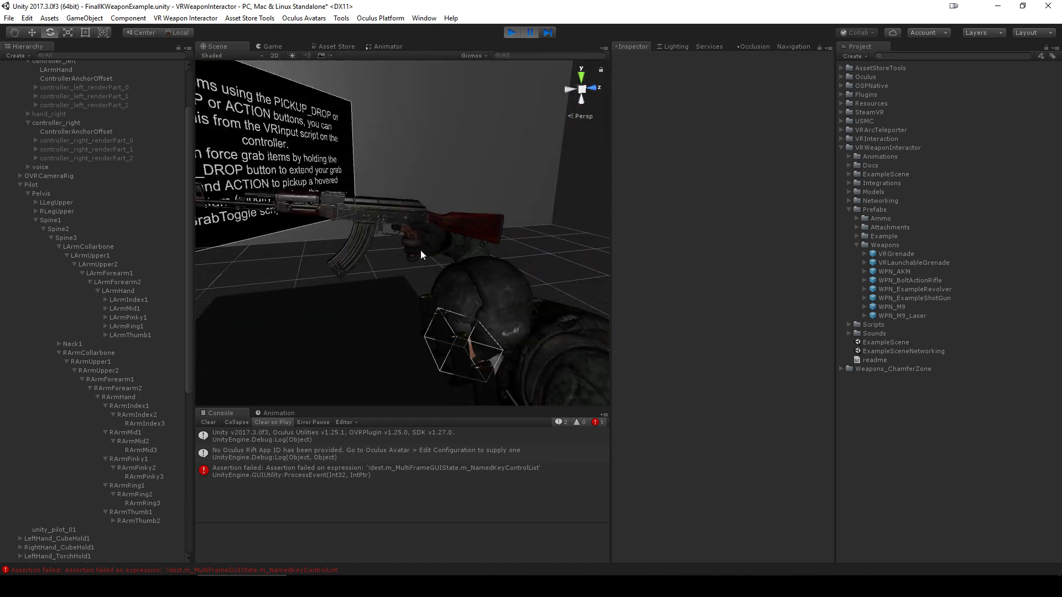
pyautogui.scroll(5, 394, 258)
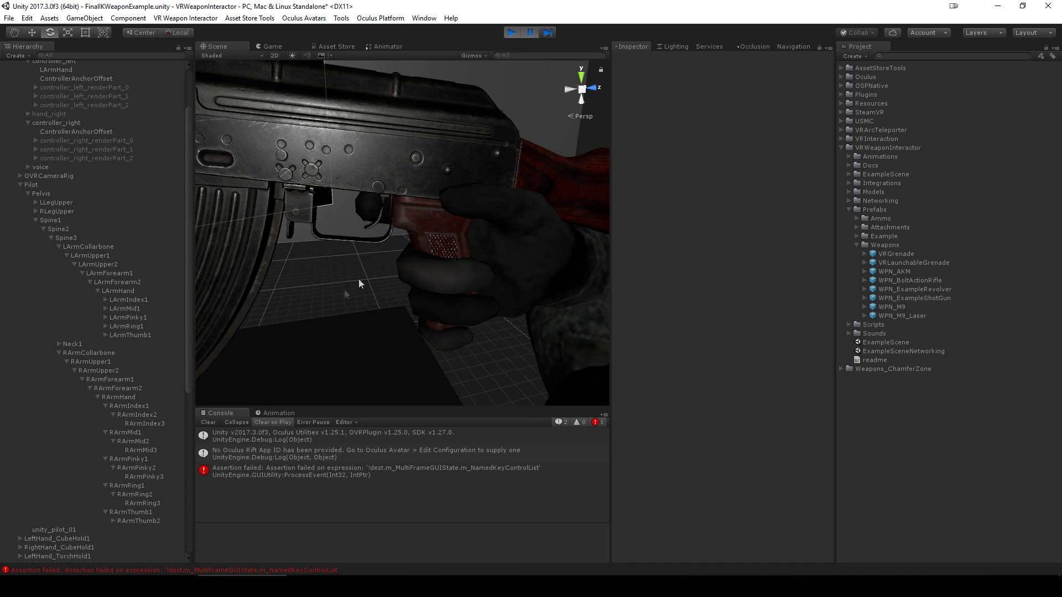
# - Add a VR Gun Trigger component to RArmIndex2 and assign the AKM's GunHandler to it
pyautogui.click(131, 413)
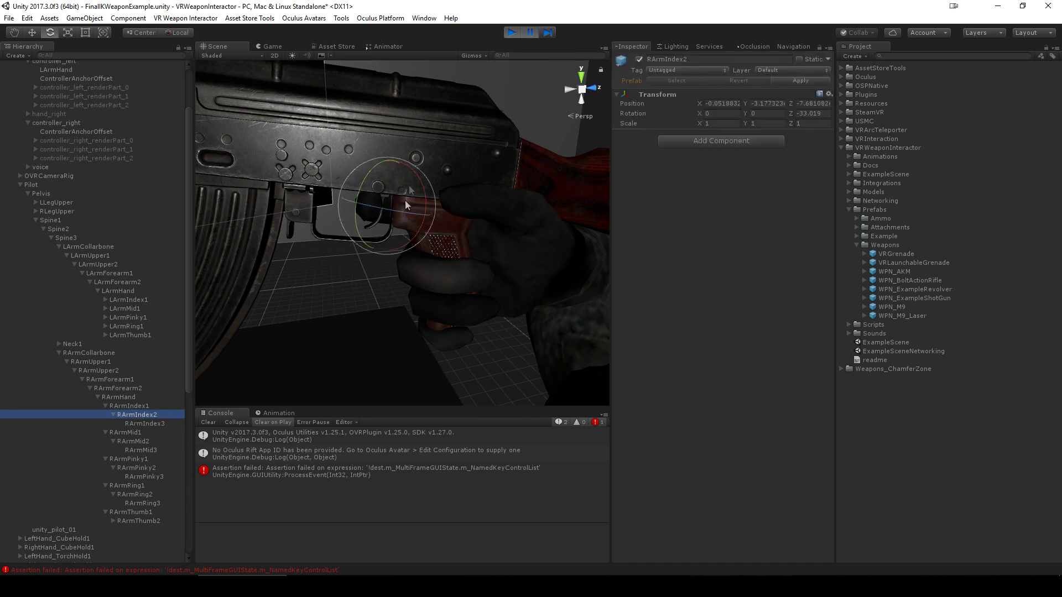
pyautogui.keyDown('alt'); pyautogui.moveTo(437, 276); pyautogui.dragTo(508, 230); pyautogui.keyUp('alt')
pyautogui.click(698, 142)
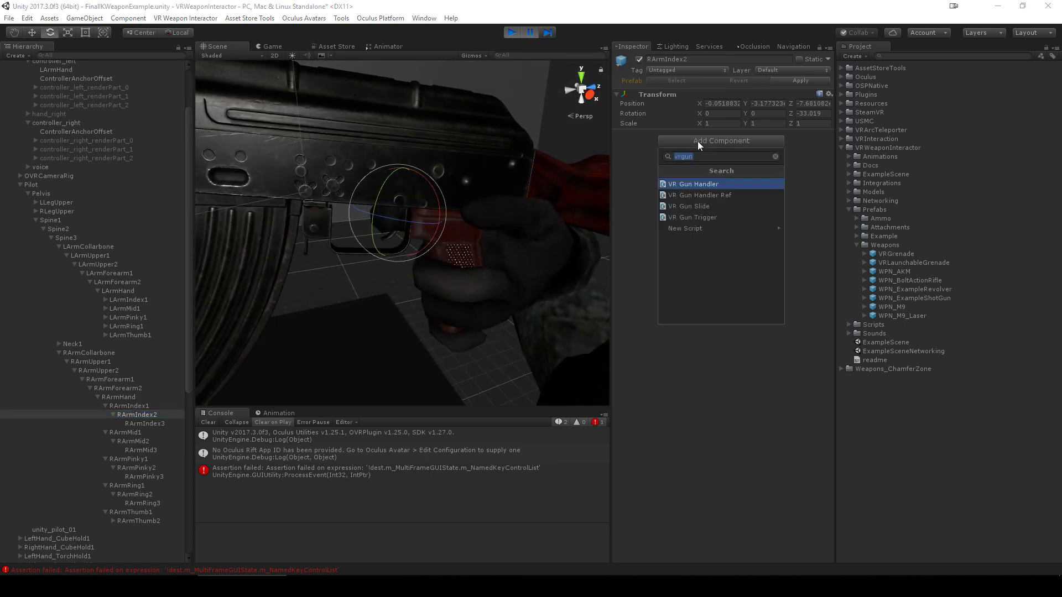
pyautogui.write('vrgunt')
pyautogui.press('Return')
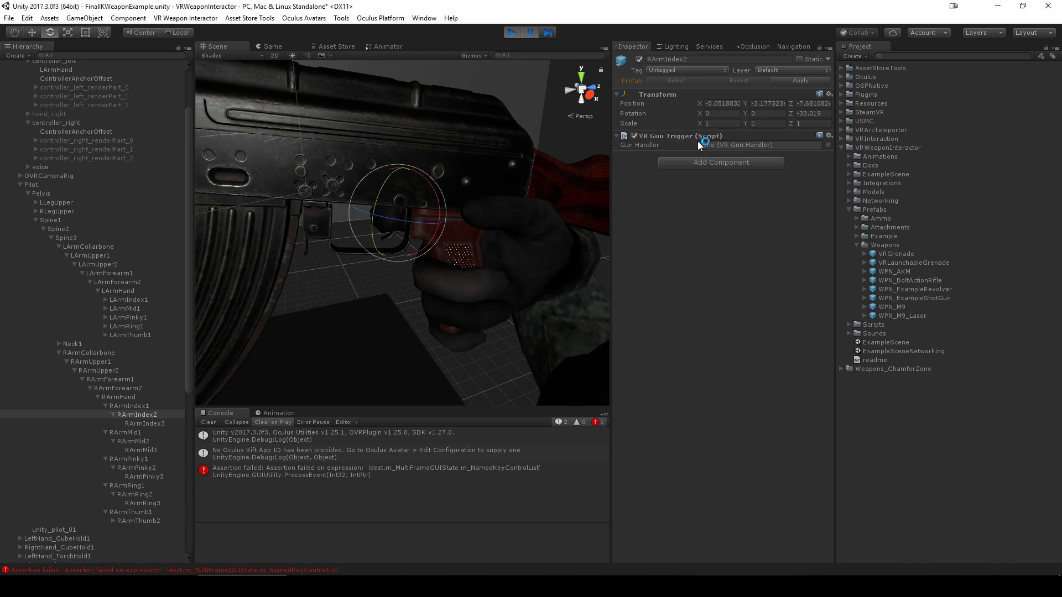
pyautogui.scroll(-5, 181, 391)
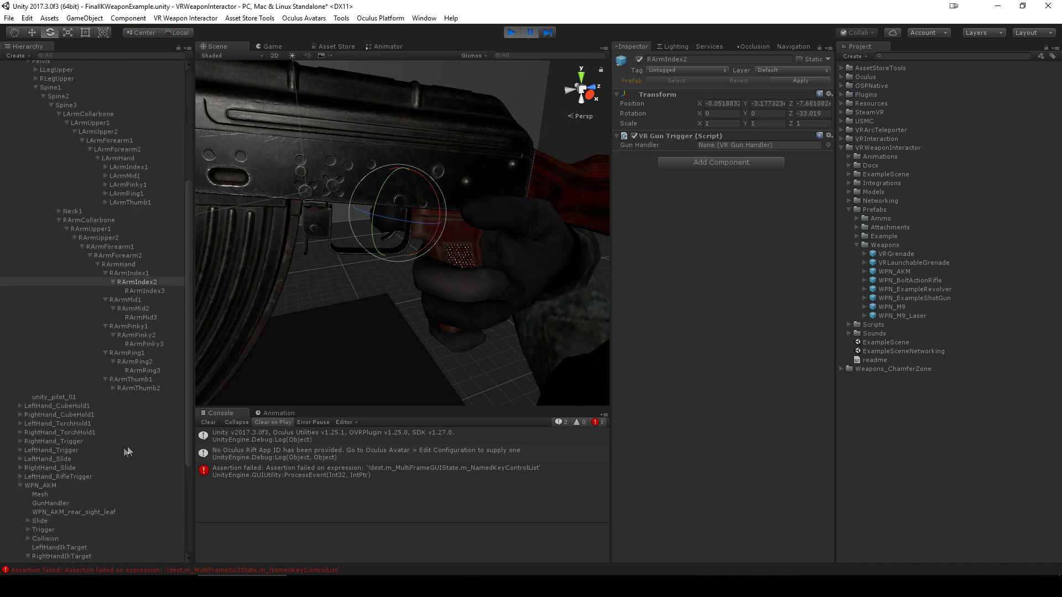
pyautogui.moveTo(60, 503); pyautogui.dragTo(727, 145)
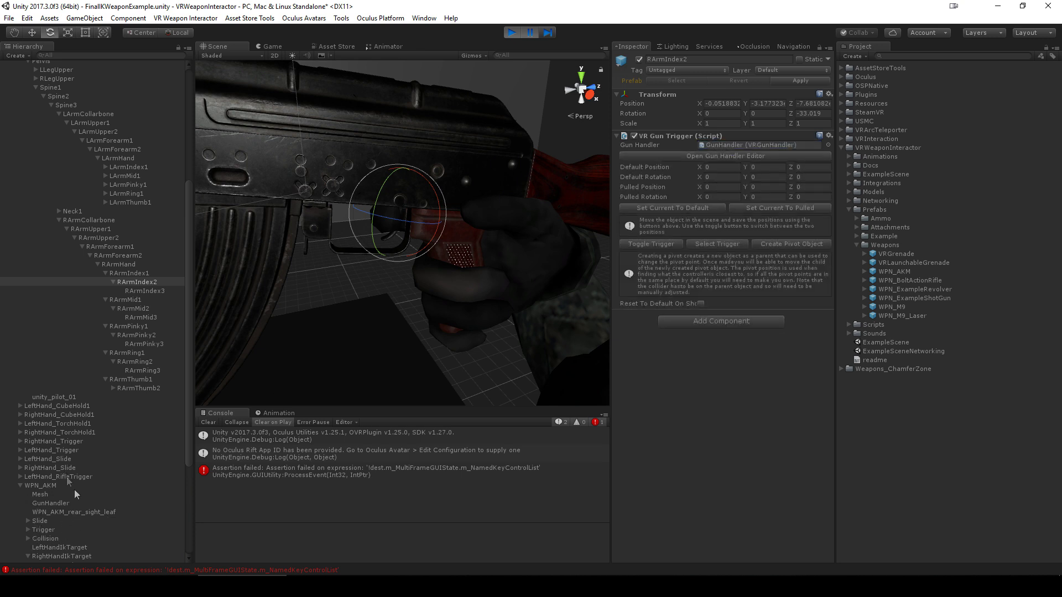
# - Disable RArmIndex2's VR Gun Trigger component and store the current finger pose as its default
pyautogui.scroll(4, 20, 238)
pyautogui.scroll(4, 50, 166)
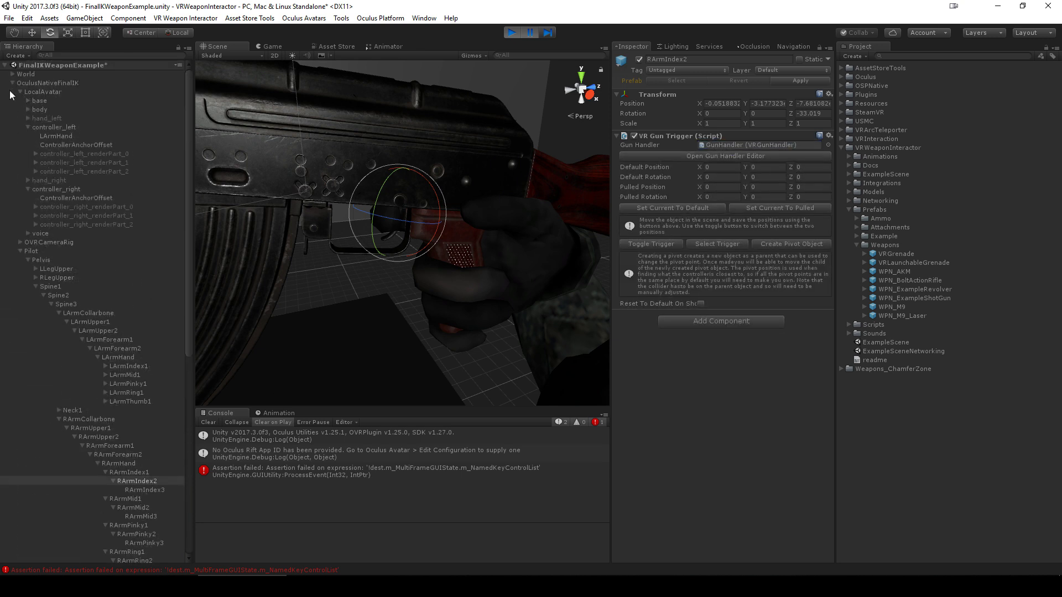
pyautogui.scroll(-9, 86, 471)
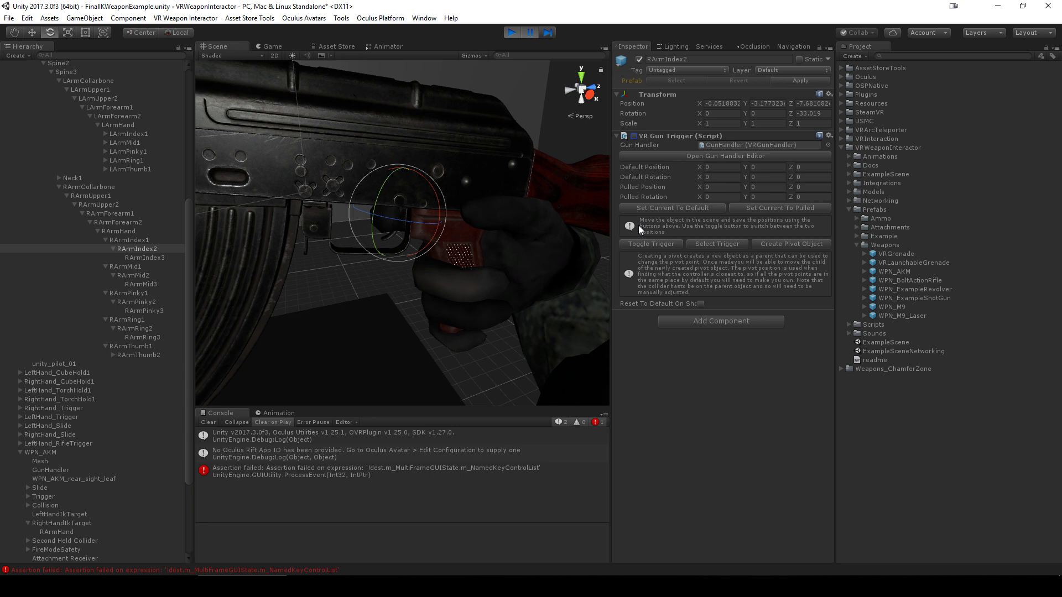
pyautogui.click(642, 208)
# - Rotate RArmIndex2 to about -49 on Z, store it as the pulled pose, and toggle the trigger back to default
pyautogui.scroll(1, 311, 265)
pyautogui.scroll(4, 311, 265)
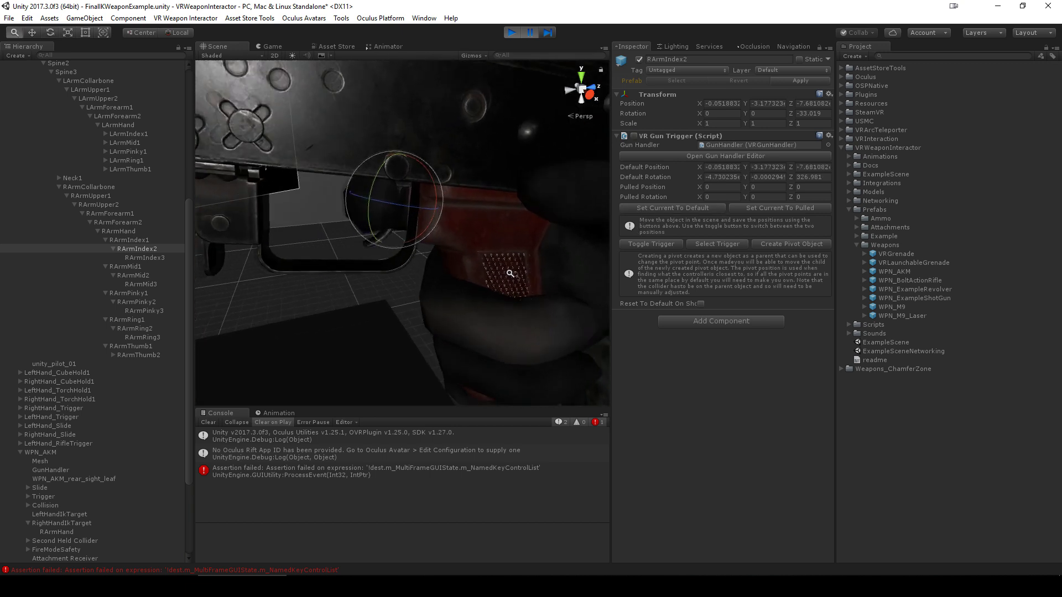
pyautogui.moveTo(396, 223)
pyautogui.mouseDown()
pyautogui.moveTo(390, 259)
pyautogui.moveTo(429, 243)
pyautogui.moveTo(416, 264)
pyautogui.moveTo(409, 233)
pyautogui.moveTo(392, 230)
pyautogui.moveTo(406, 224)
pyautogui.mouseUp()
pyautogui.moveTo(459, 226); pyautogui.dragTo(432, 256, button='right')
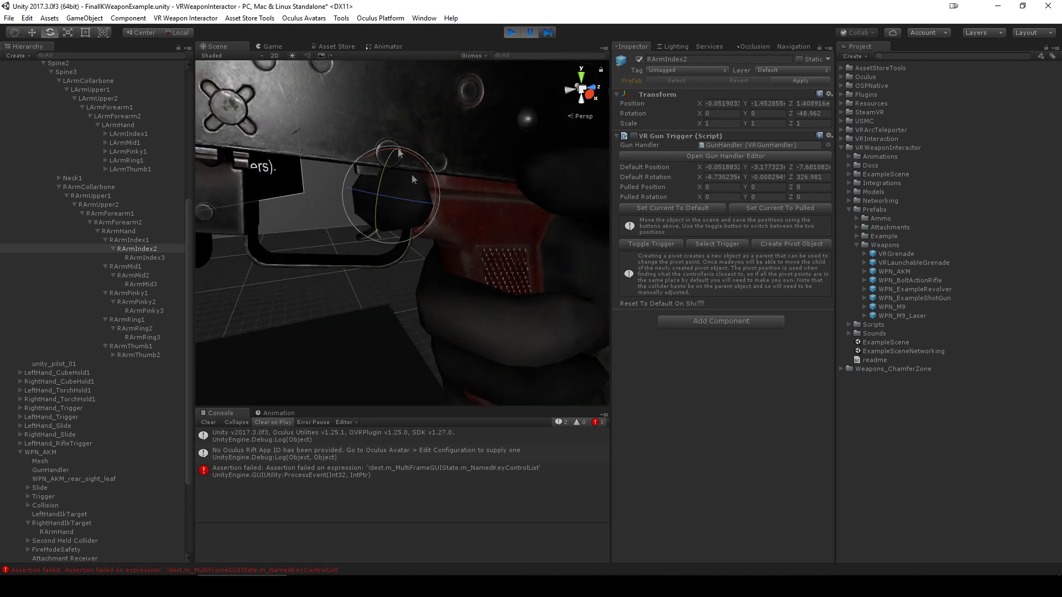
pyautogui.click(776, 209)
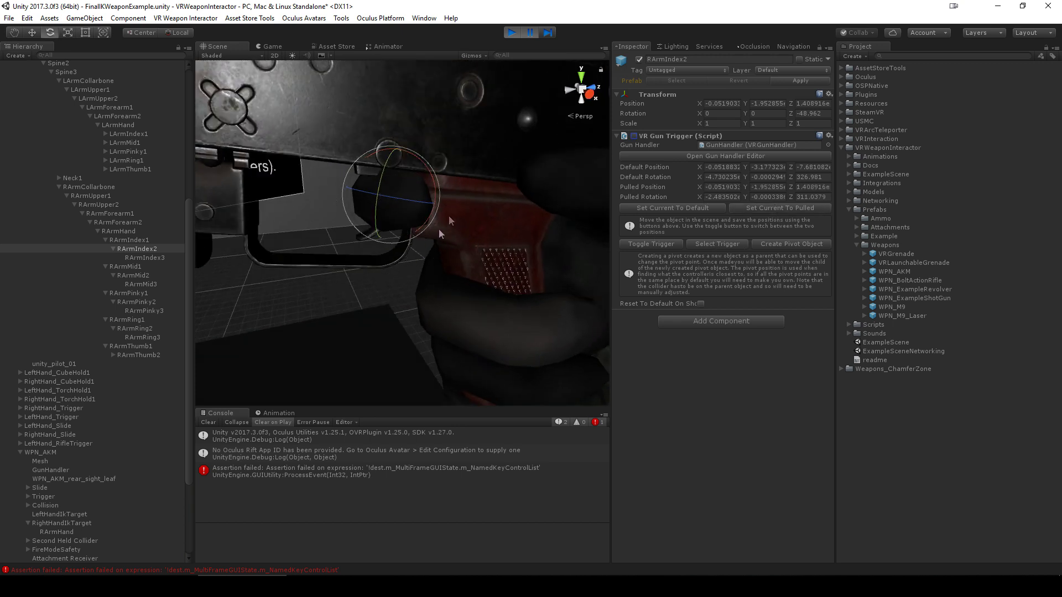
pyautogui.click(647, 244)
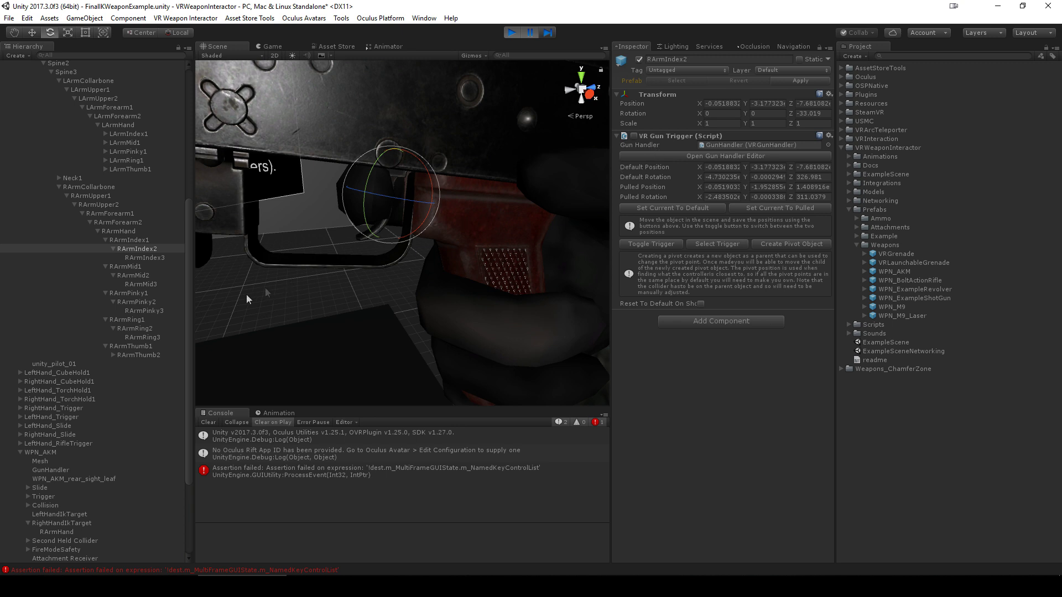
# - Collapse the Pilot's right-hand finger bones and copy the posed RArmHand with its children
pyautogui.keyDown('alt'); pyautogui.moveTo(444, 237); pyautogui.dragTo(362, 242); pyautogui.keyUp('alt')
pyautogui.scroll(-4, 382, 243)
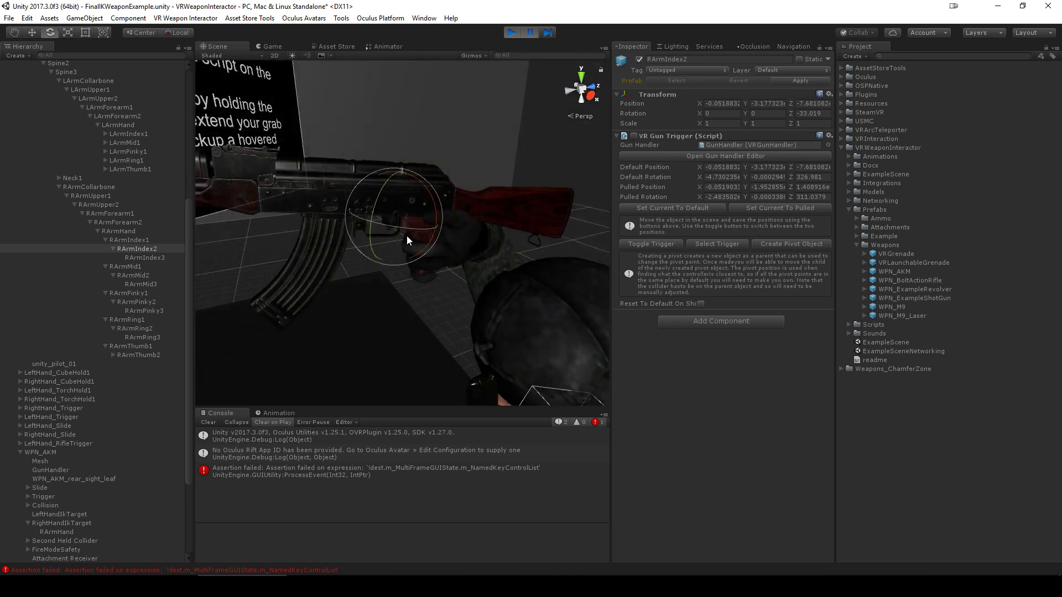
pyautogui.click(122, 232)
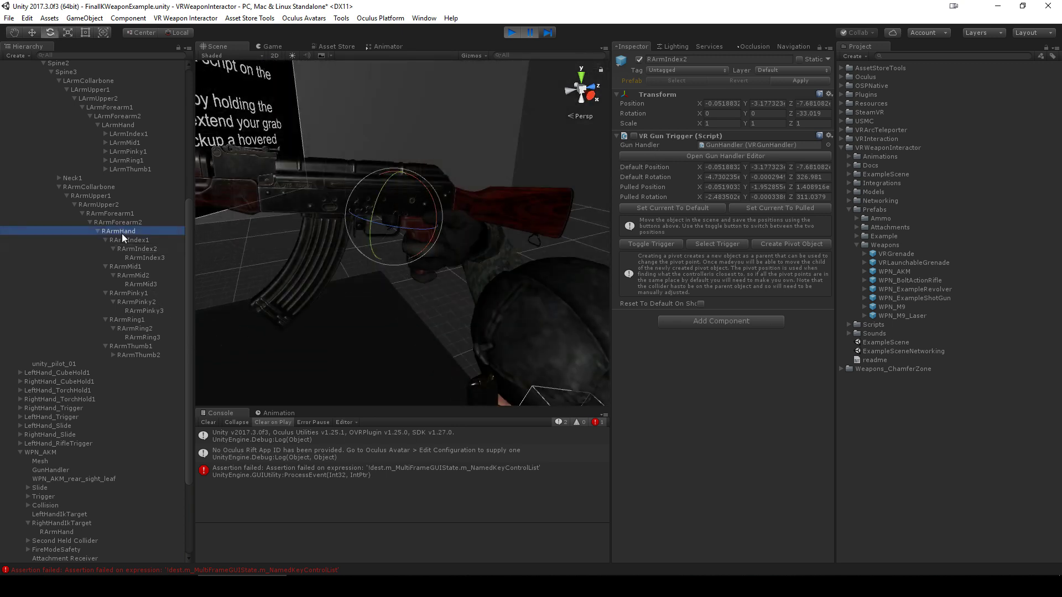
pyautogui.click(106, 240)
pyautogui.click(105, 249)
pyautogui.click(106, 258)
pyautogui.click(106, 267)
pyautogui.click(106, 275)
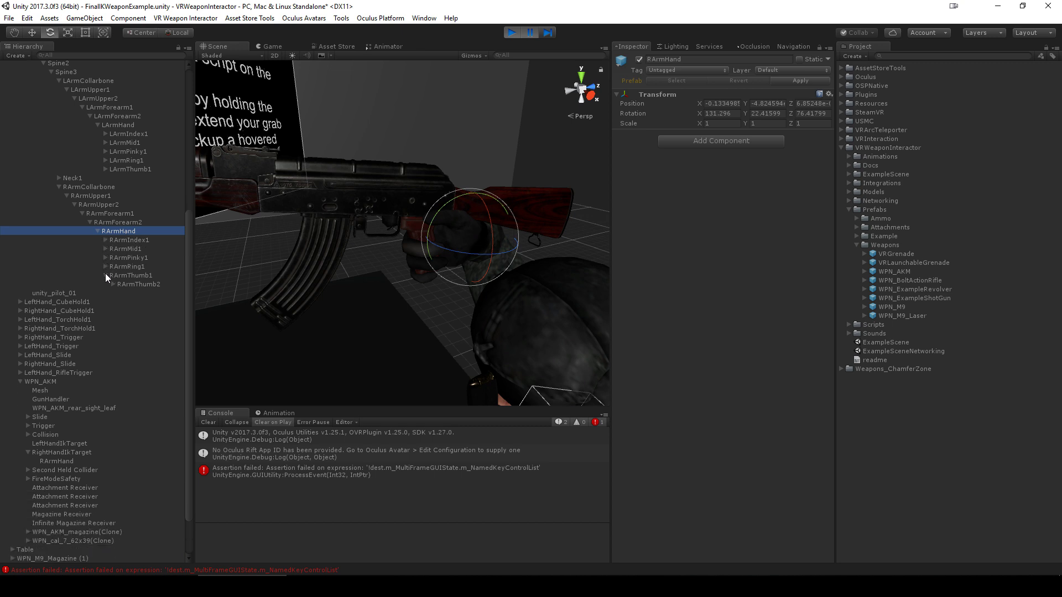
pyautogui.rightClick(117, 231)
pyautogui.click(142, 240)
# - Locate RArmHand through the Pilot's VRIK Right Hand reference, copy it again, and exit play mode
pyautogui.scroll(3, 95, 254)
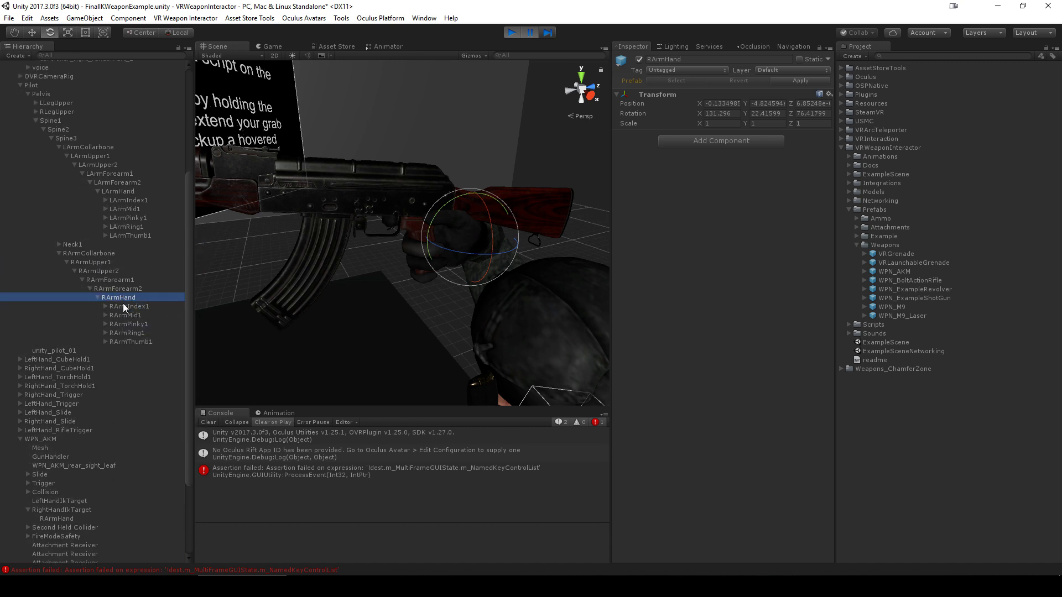
pyautogui.scroll(3, 122, 303)
pyautogui.click(31, 118)
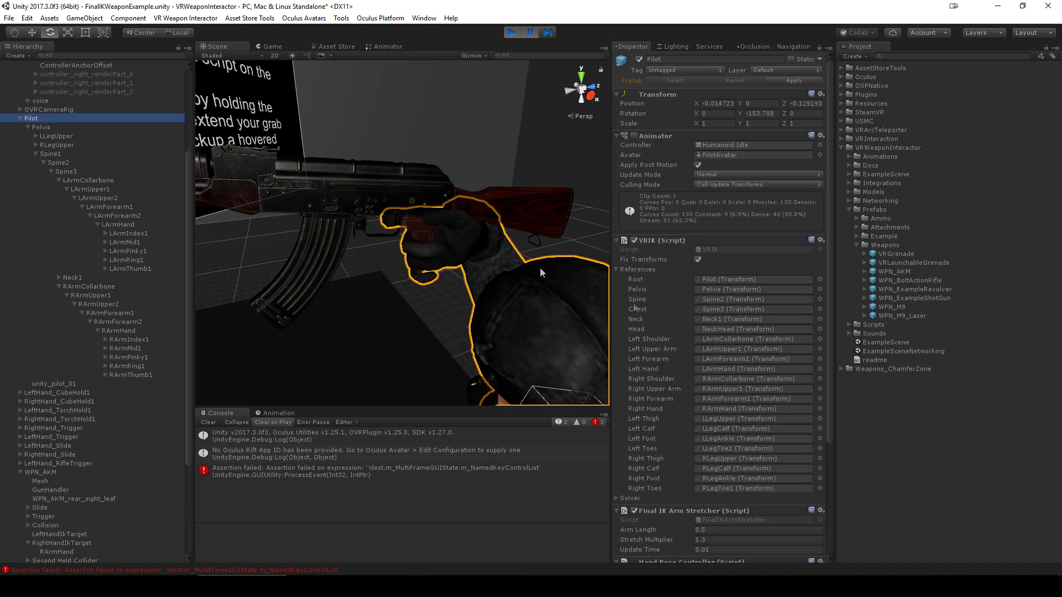
pyautogui.scroll(-3, 632, 369)
pyautogui.click(696, 343)
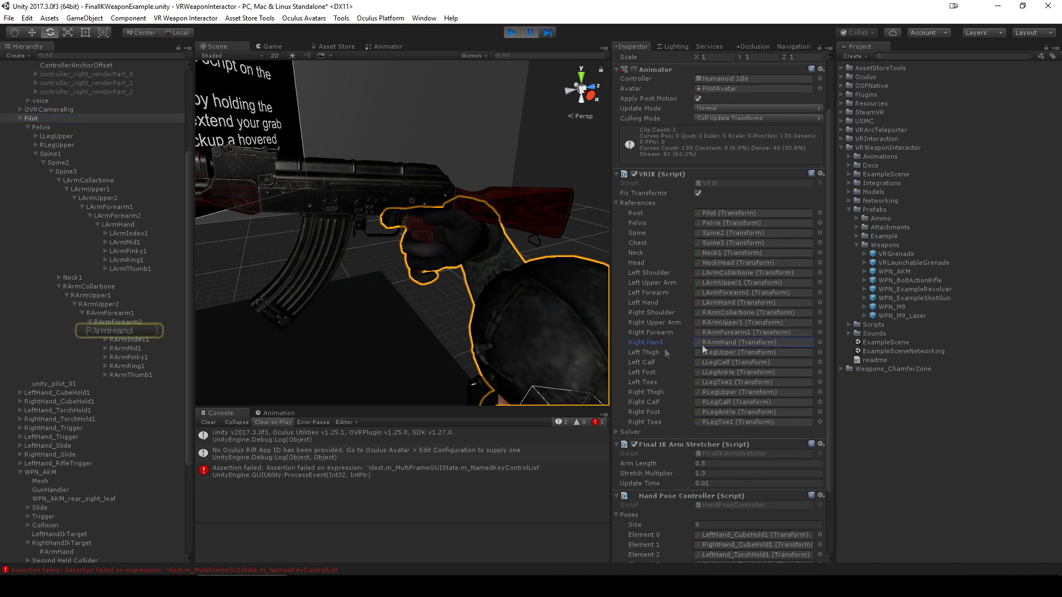
pyautogui.click(124, 328)
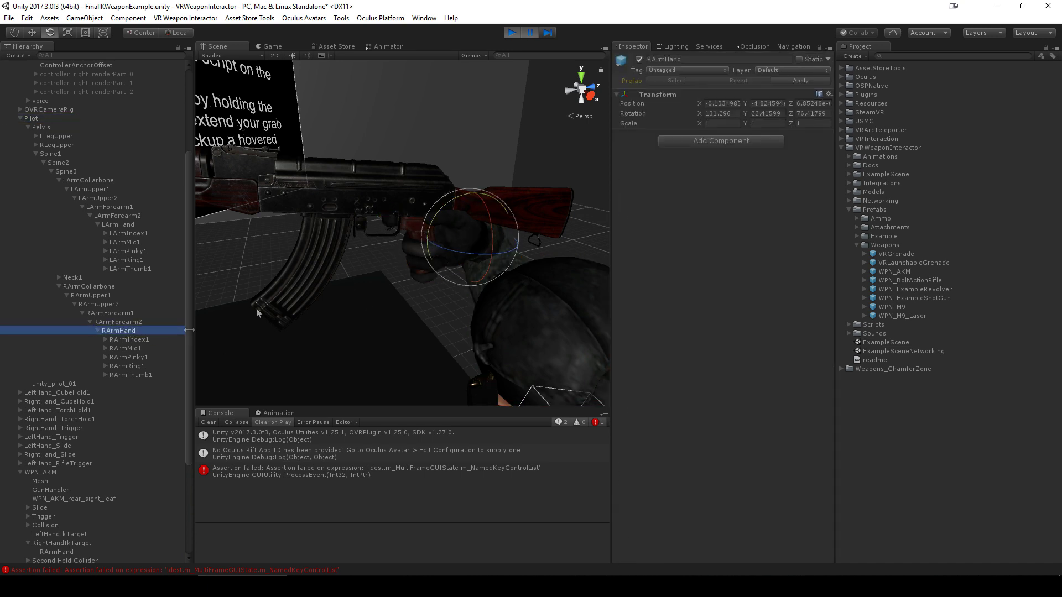
pyautogui.rightClick(120, 329)
pyautogui.click(130, 334)
pyautogui.click(512, 32)
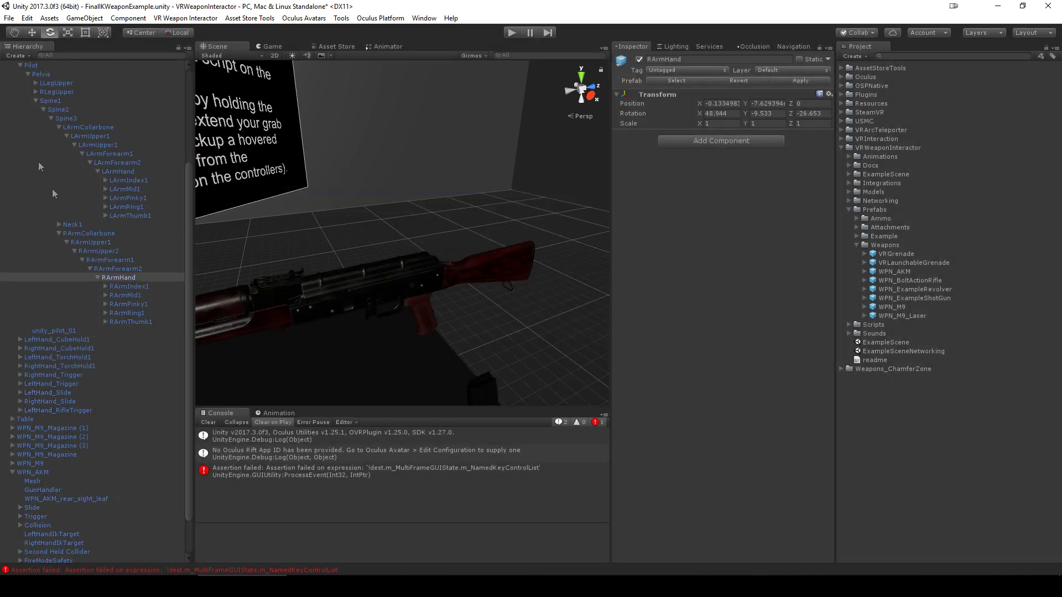
# - Paste the copied RArmHand into the scene, parent it under OculusNativeFinalIK, and rename it RightHand_RifleTrigger
pyautogui.click(20, 66)
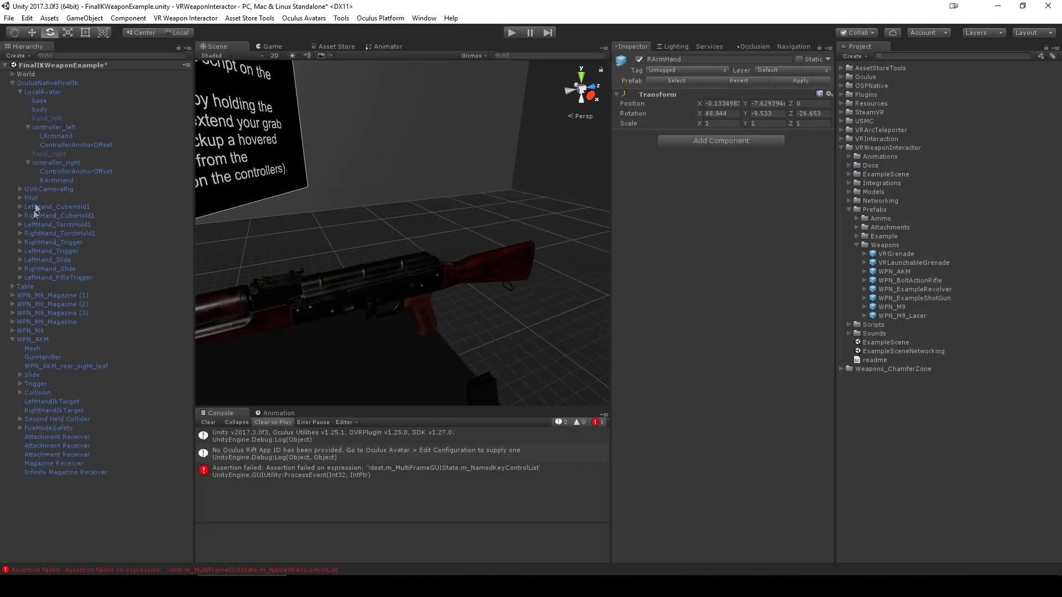
pyautogui.rightClick(49, 90)
pyautogui.click(76, 103)
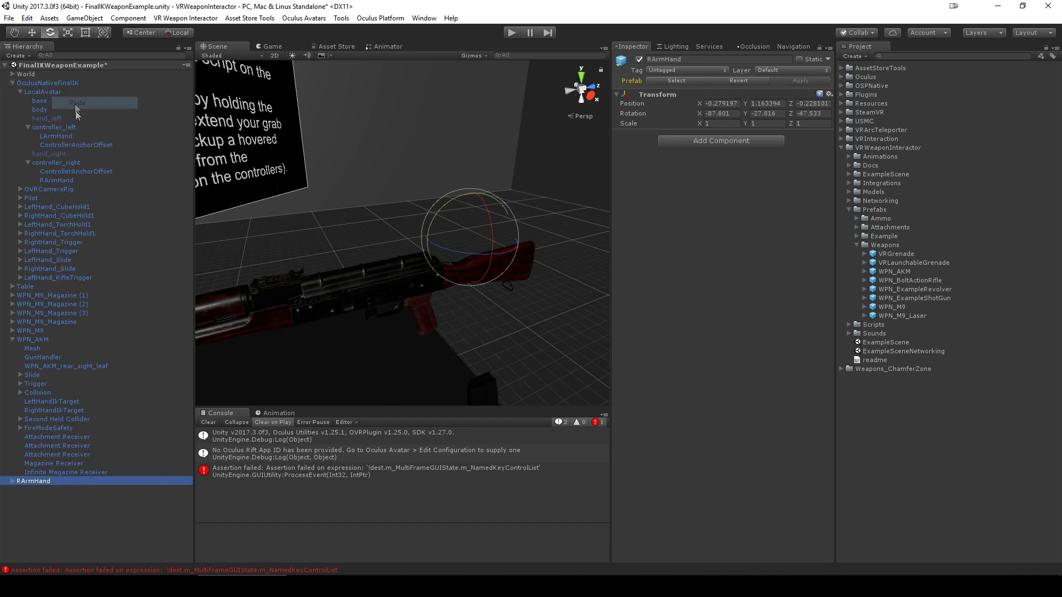
pyautogui.moveTo(47, 480); pyautogui.dragTo(56, 88)
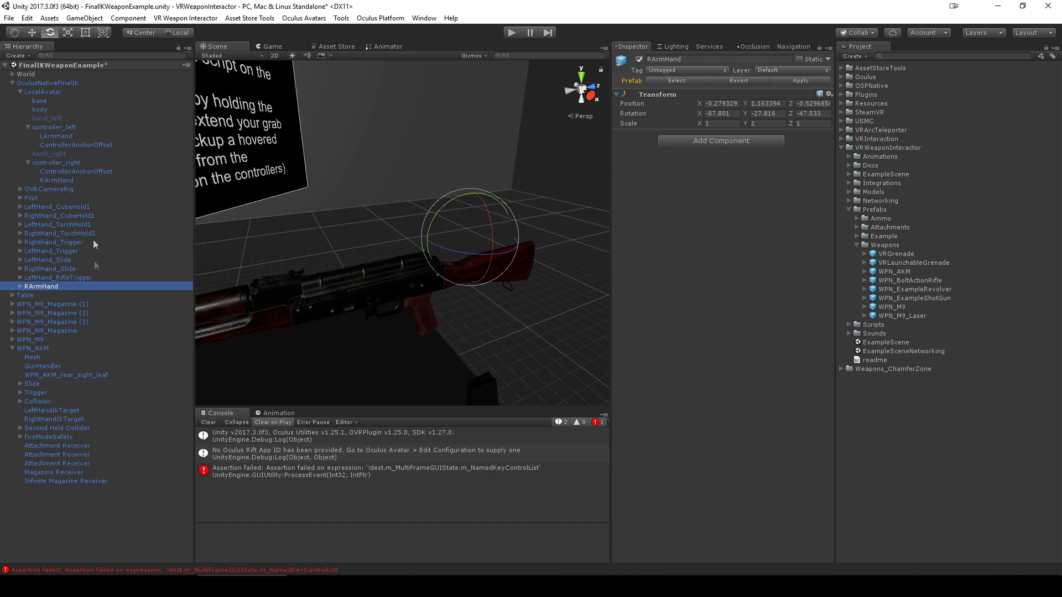
pyautogui.click(40, 286)
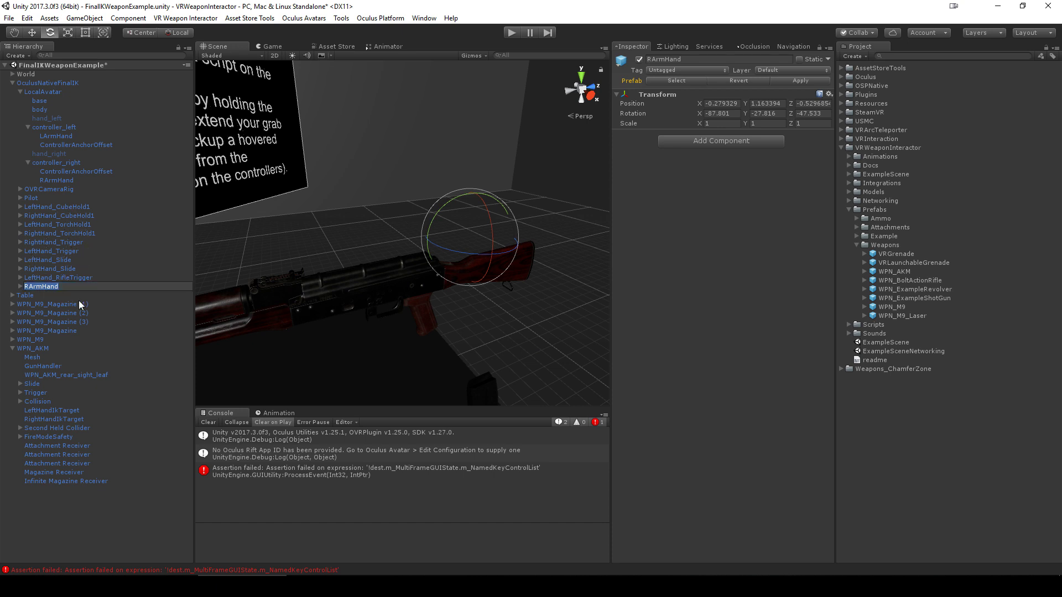
pyautogui.write('RightHand_RifleTrigger')
pyautogui.press('Return')
# - Enlarge the Pilot's Hand Pose Controller poses to 10, assign RightHand_RifleTrigger to Element 9, and apply the prefab
pyautogui.click(41, 197)
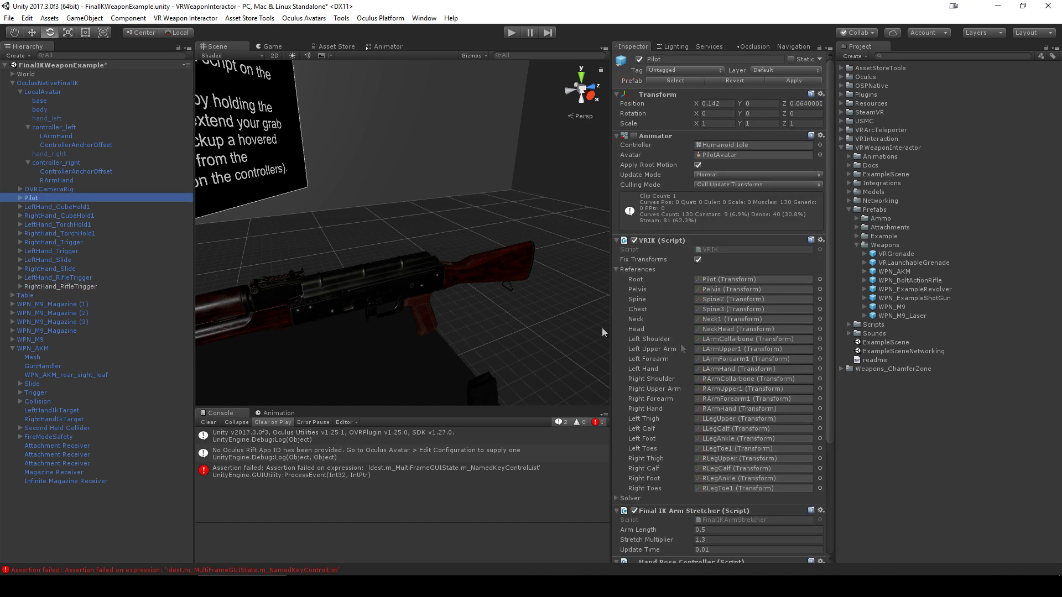
pyautogui.scroll(-5, 714, 350)
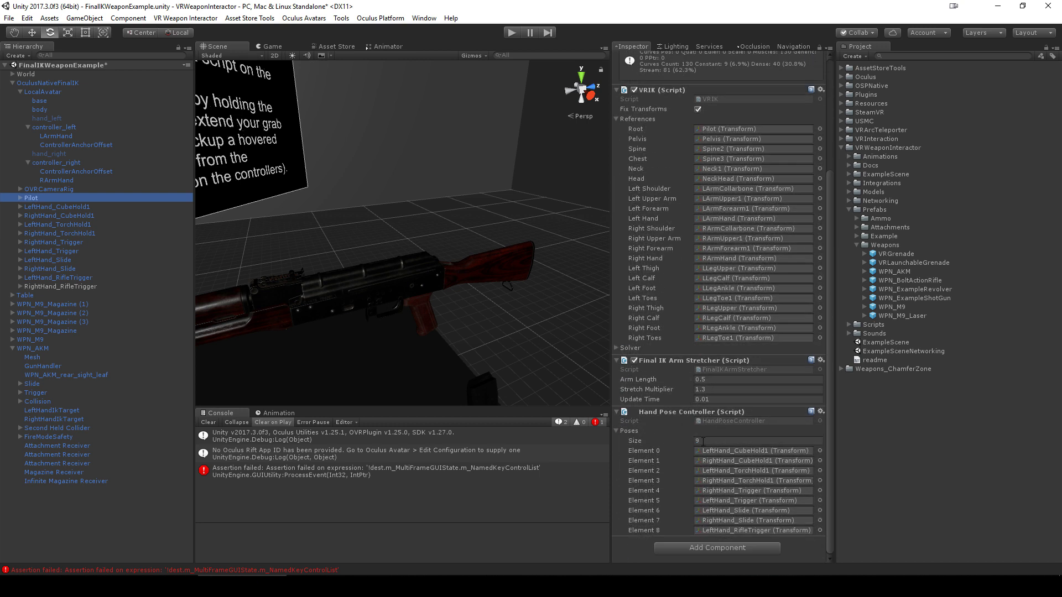
pyautogui.click(733, 441)
pyautogui.write('10')
pyautogui.press('Return')
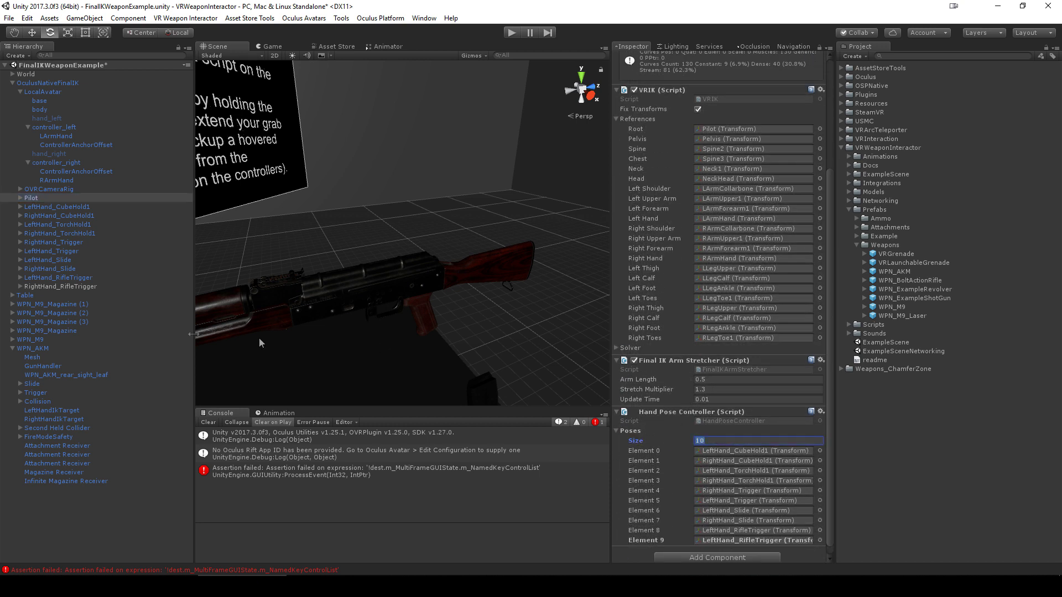
pyautogui.moveTo(59, 286); pyautogui.dragTo(728, 543)
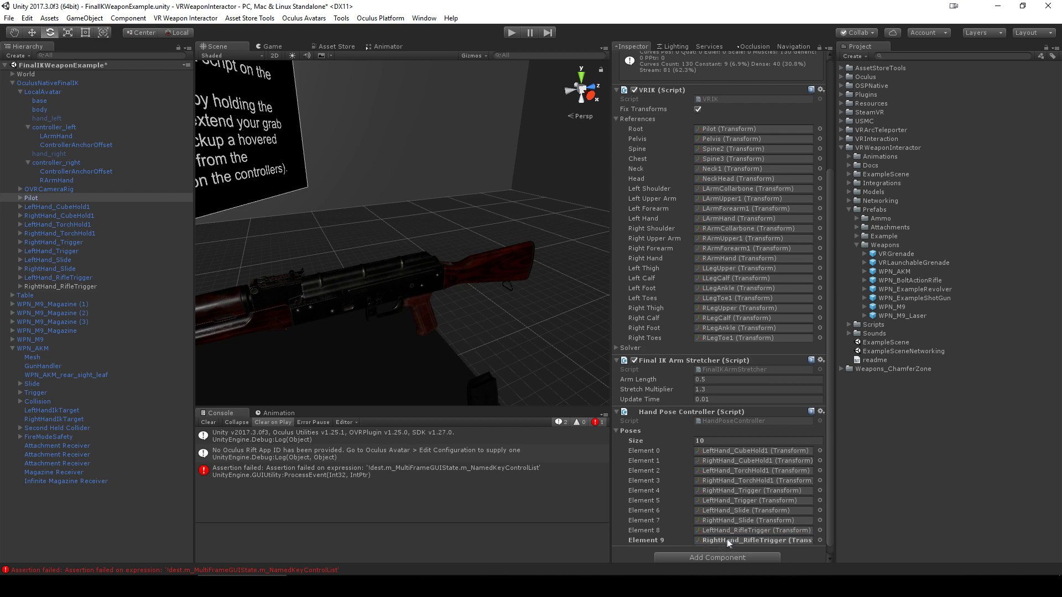
pyautogui.scroll(5, 771, 217)
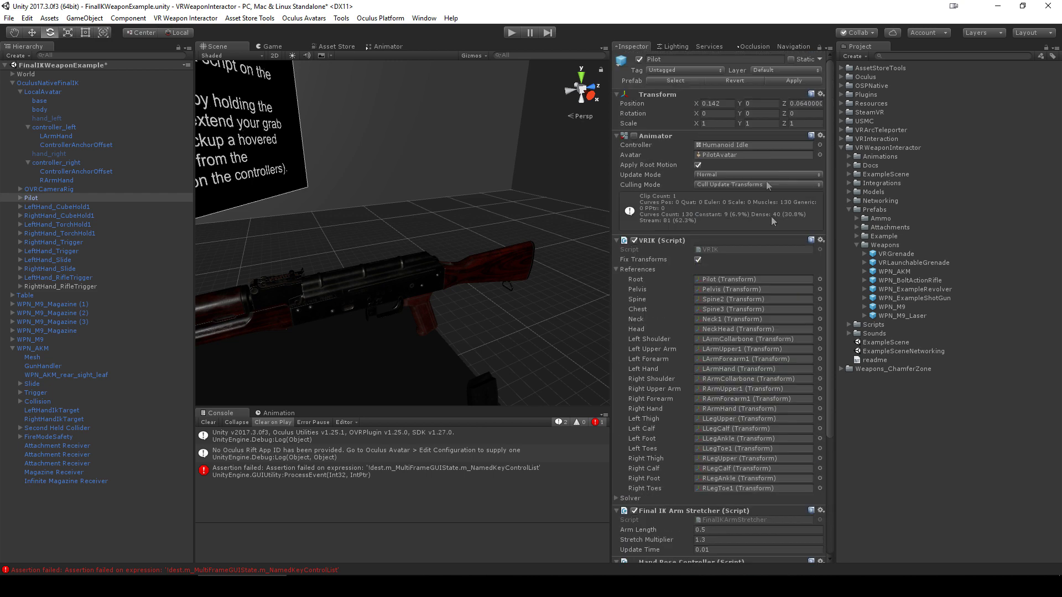
pyautogui.click(784, 82)
# - Copy the name RightHand_RifleTrigger from the pose object into the AKM GunHandler's Right Hand IK Pose Name
pyautogui.click(55, 287)
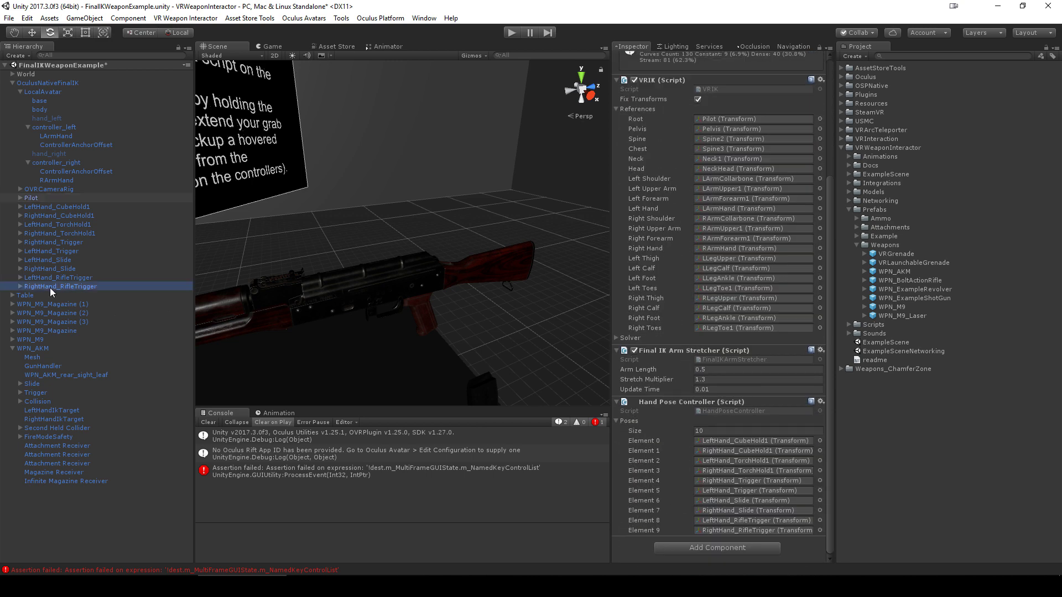
pyautogui.click(722, 60)
pyautogui.hotkey('ctrl', 'c')
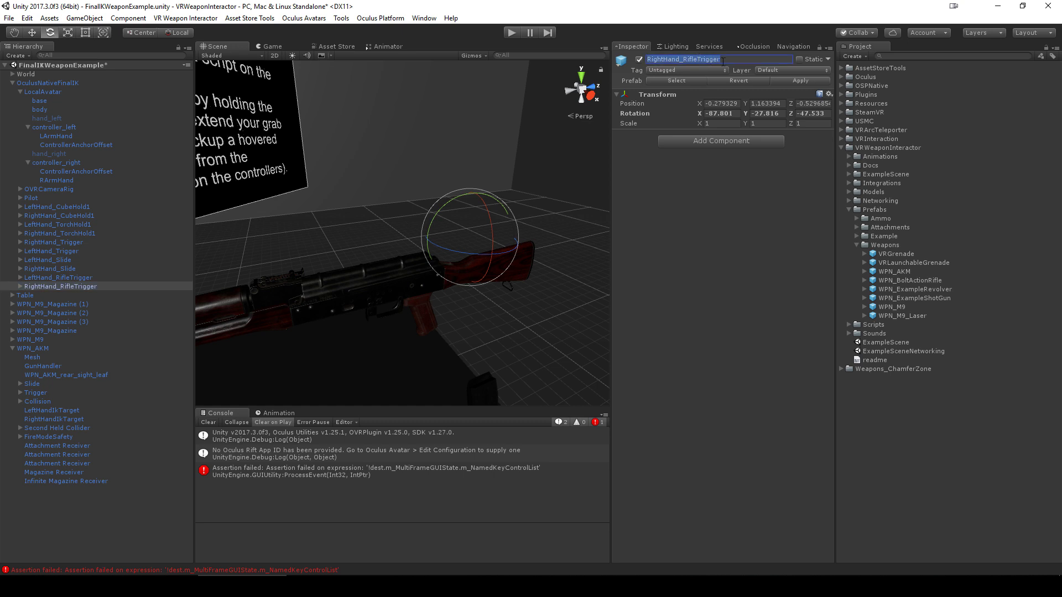
pyautogui.click(39, 367)
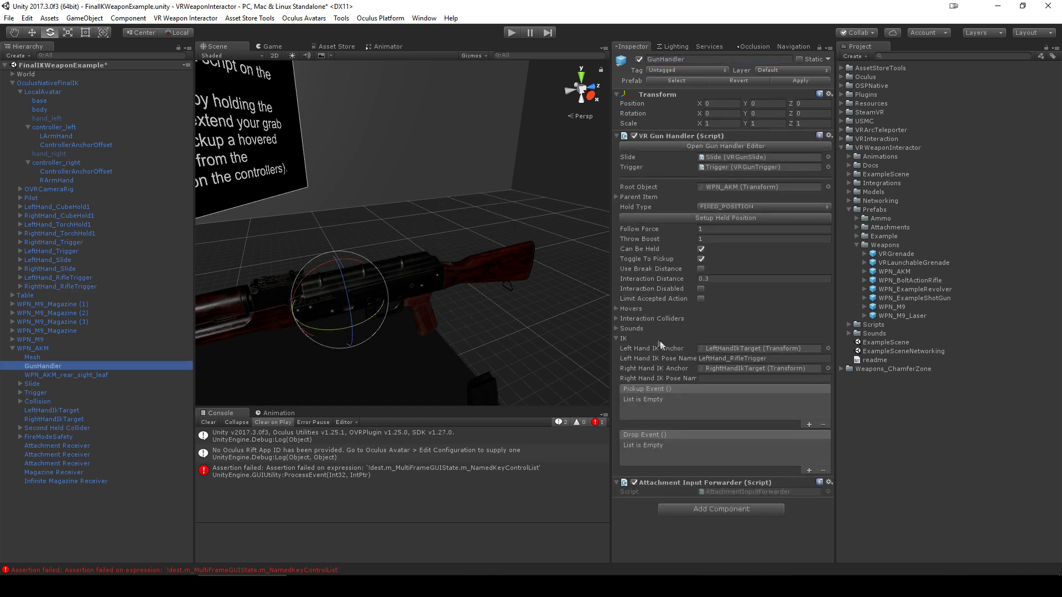
pyautogui.click(656, 378)
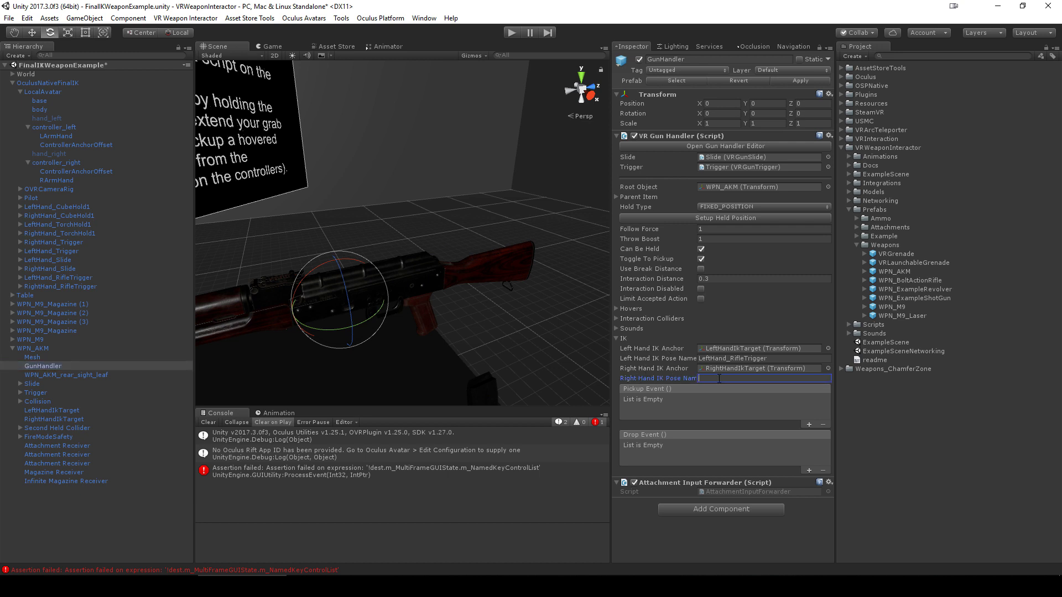
pyautogui.hotkey('ctrl', 'v')
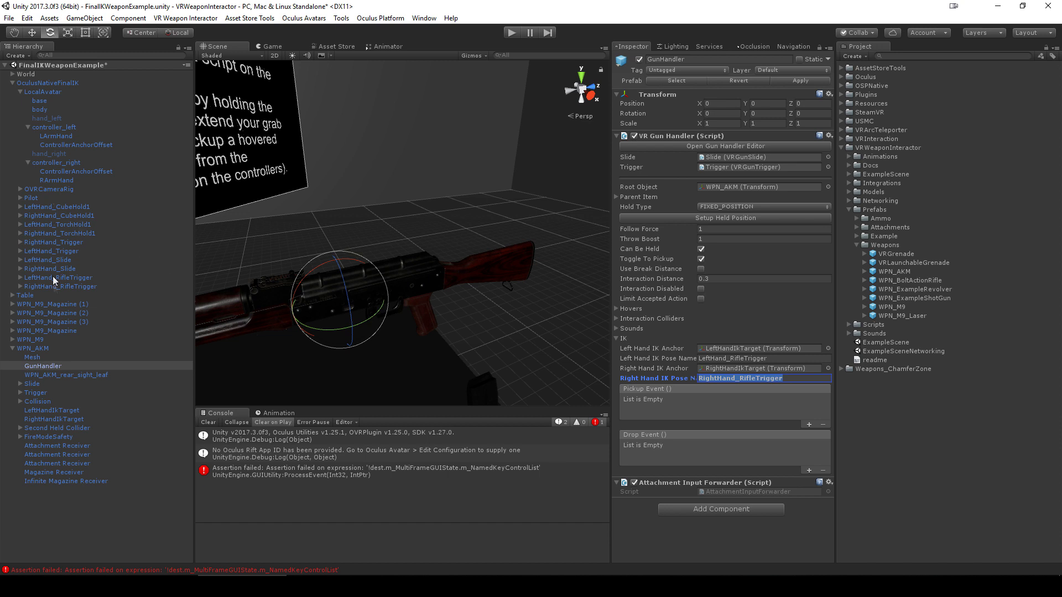
# - Check the Pilot's Hand Pose Controller list and apply the AKM GunHandler's changes to its prefab
pyautogui.click(33, 198)
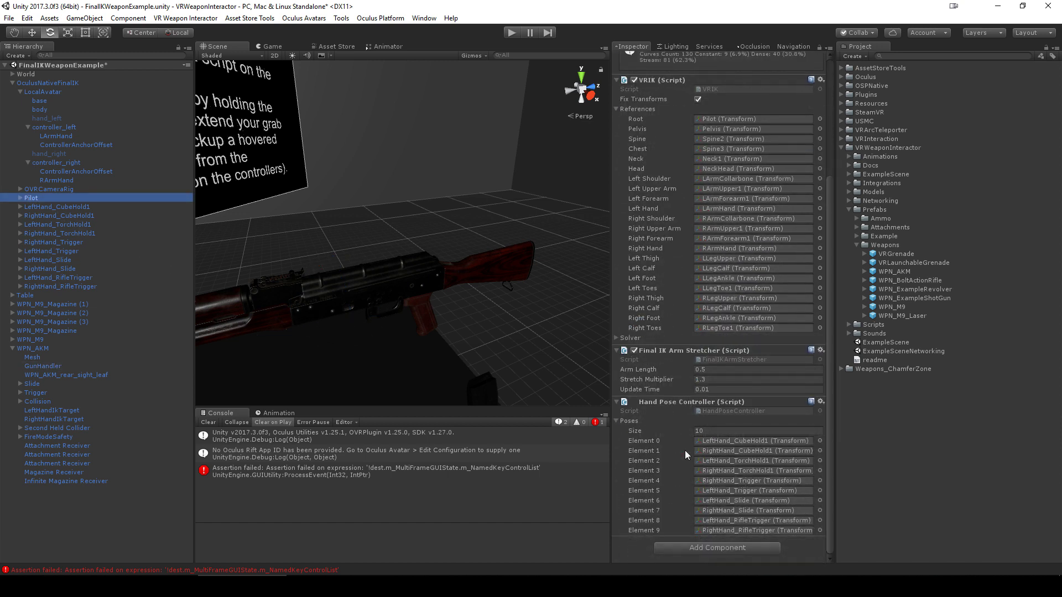
pyautogui.click(38, 366)
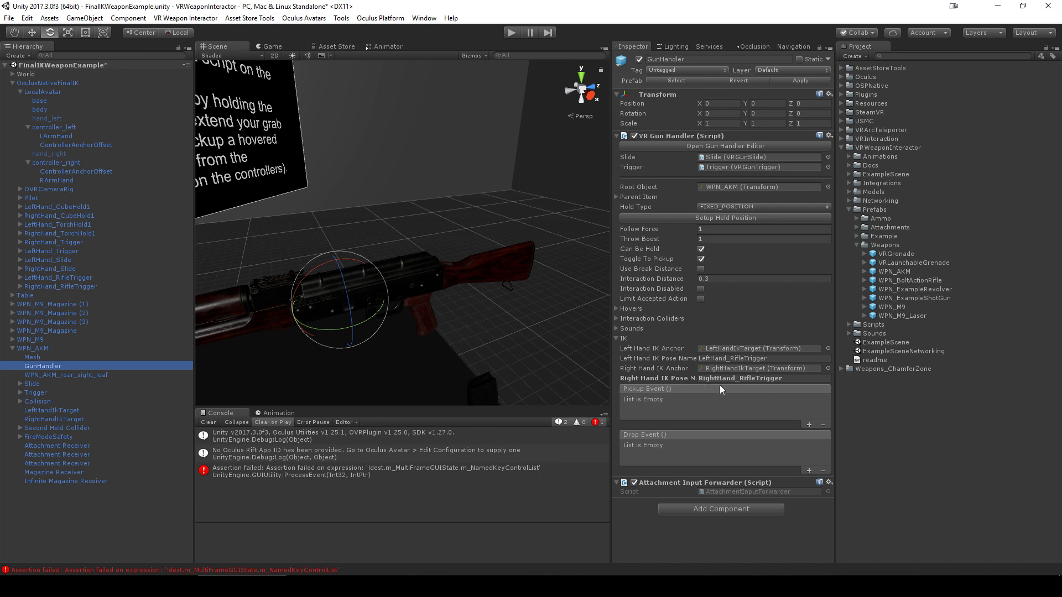
pyautogui.click(794, 81)
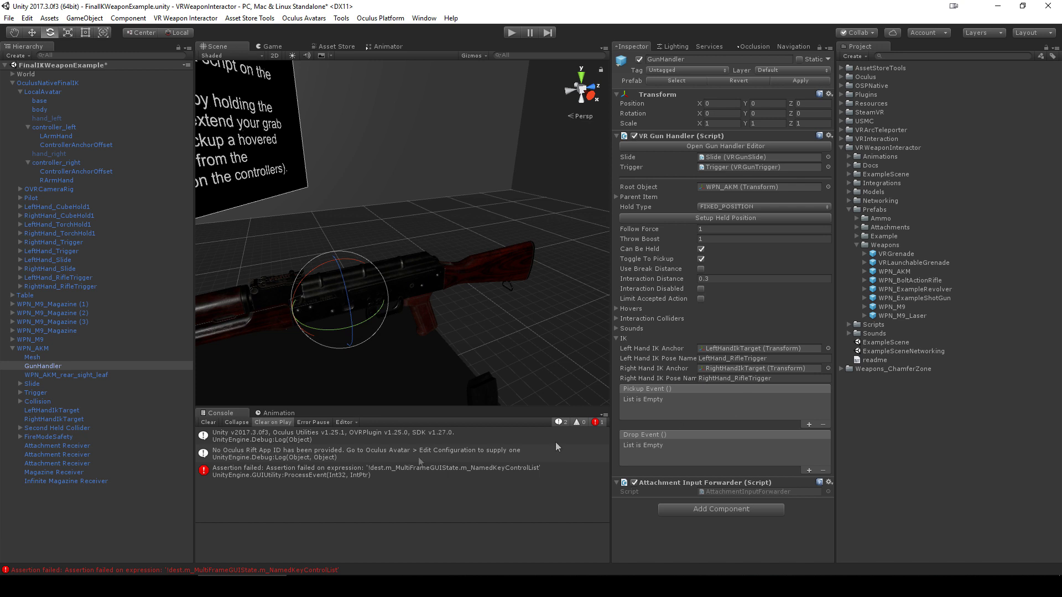
# - Clear the console, test the AKM hand pose in play mode, and exit play mode
pyautogui.click(208, 423)
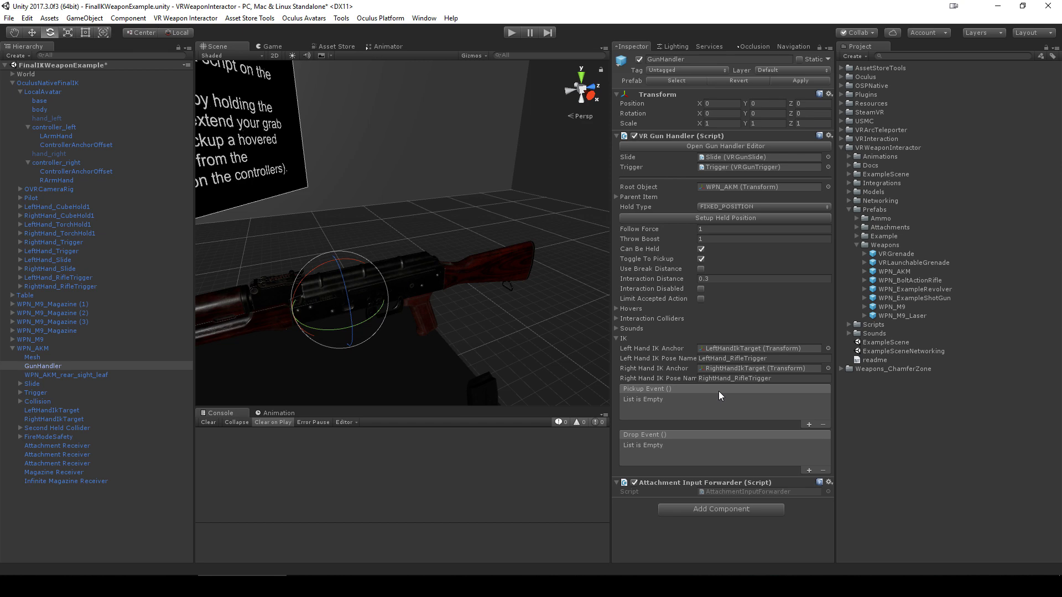
pyautogui.click(512, 33)
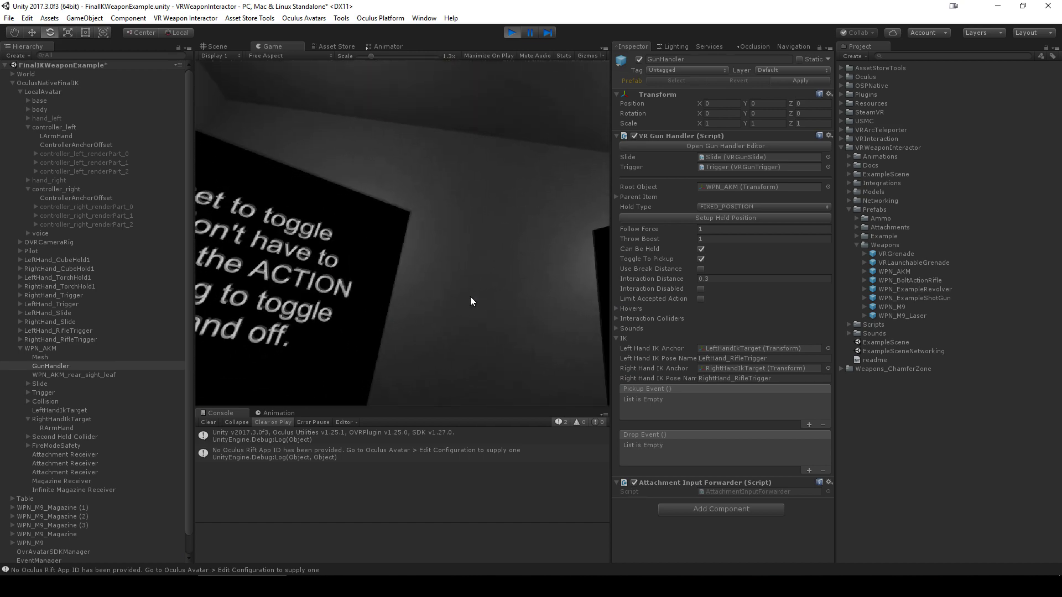
pyautogui.click(511, 32)
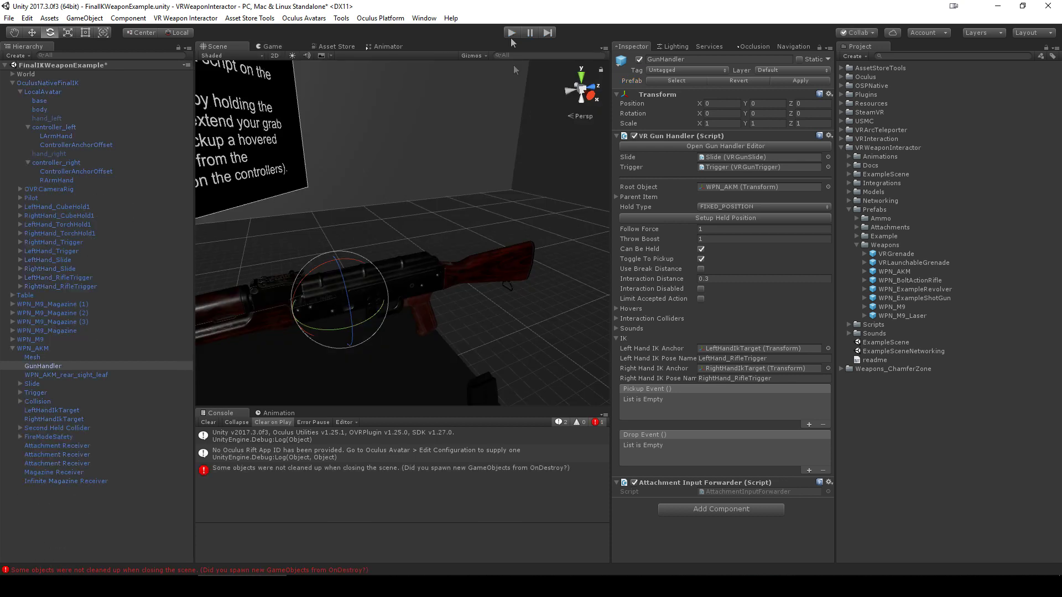
# - Remove the Gun Handler reference from the VR Gun Trigger on RightHand_RifleTrigger's RArmIndex2 and test the scene in play mode
pyautogui.click(20, 286)
pyautogui.click(26, 295)
pyautogui.click(49, 304)
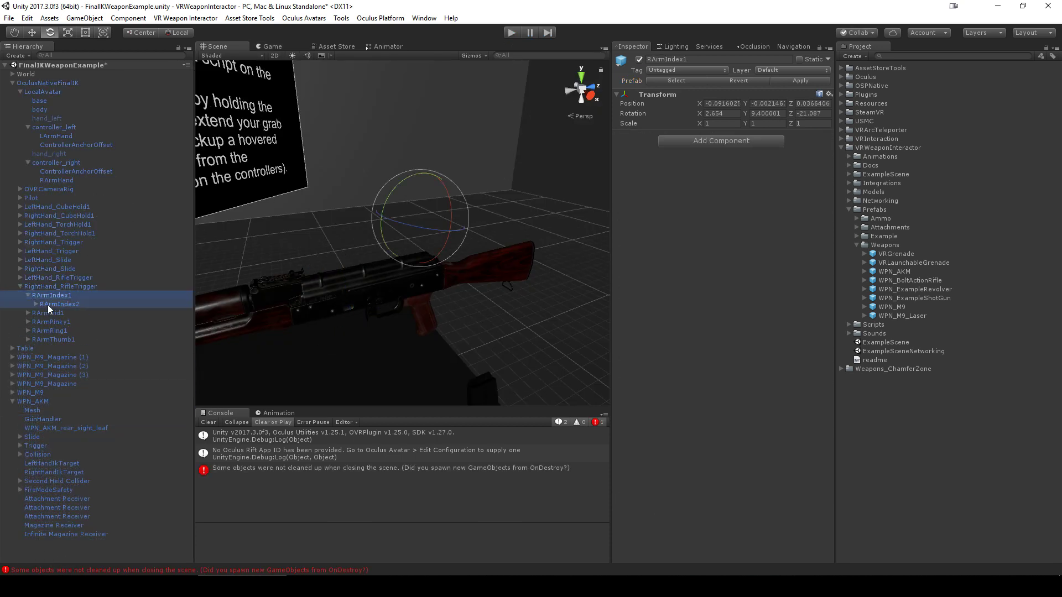
pyautogui.click(634, 136)
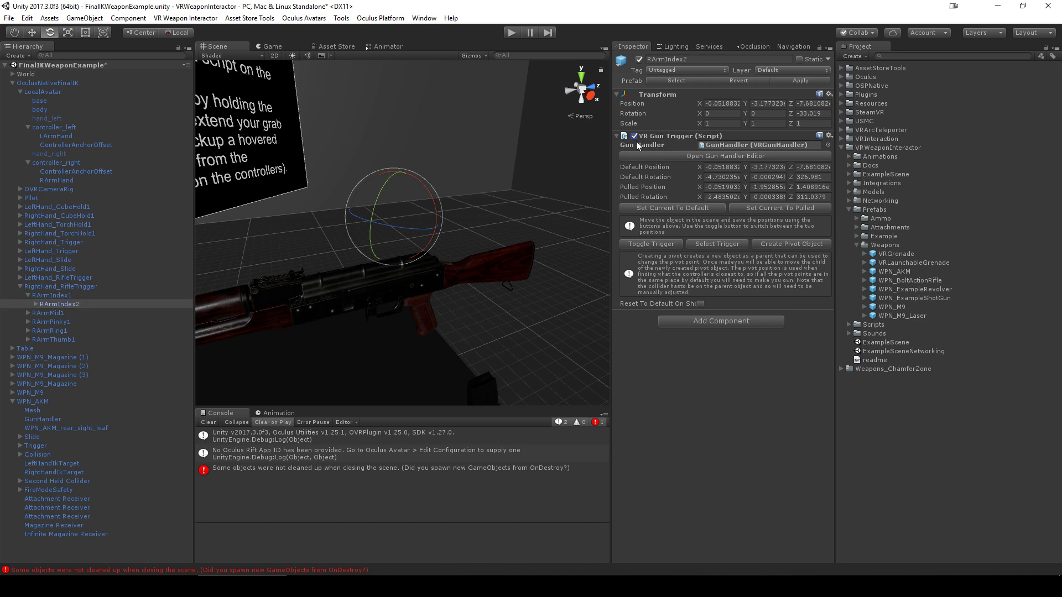
pyautogui.click(714, 145)
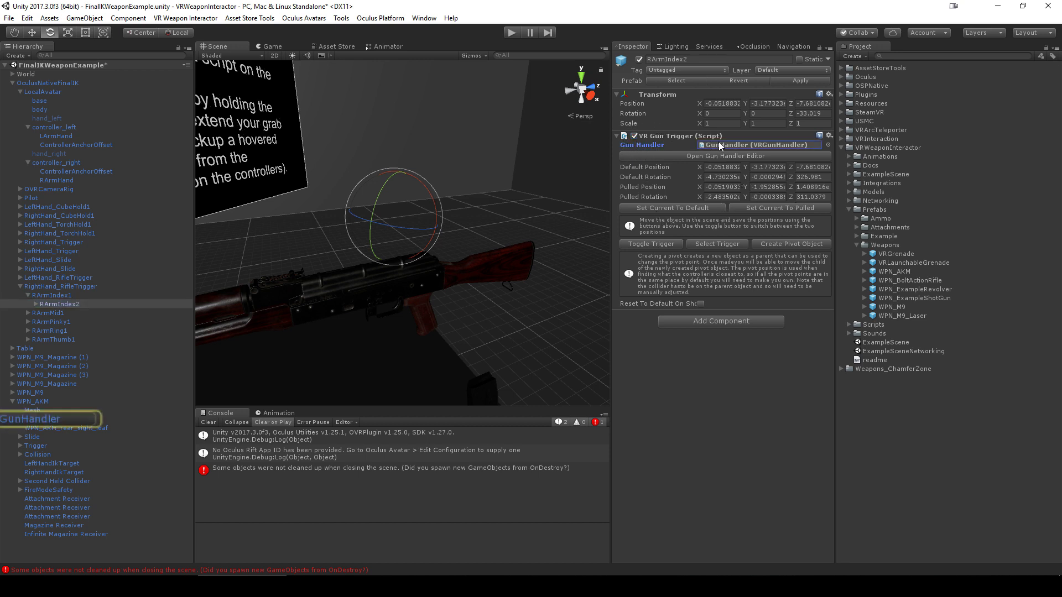
pyautogui.press('Delete')
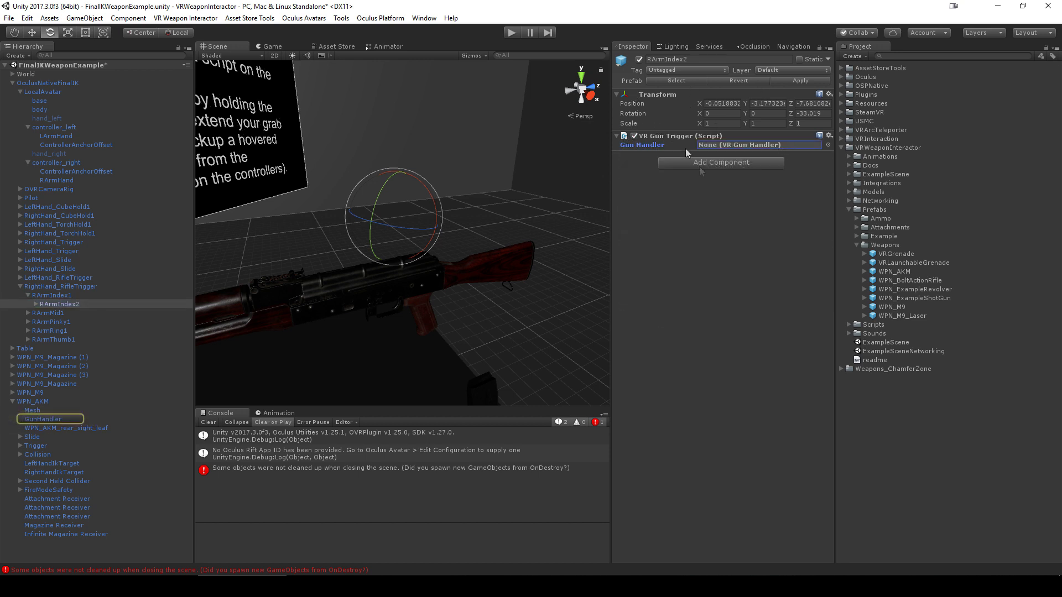
pyautogui.click(512, 33)
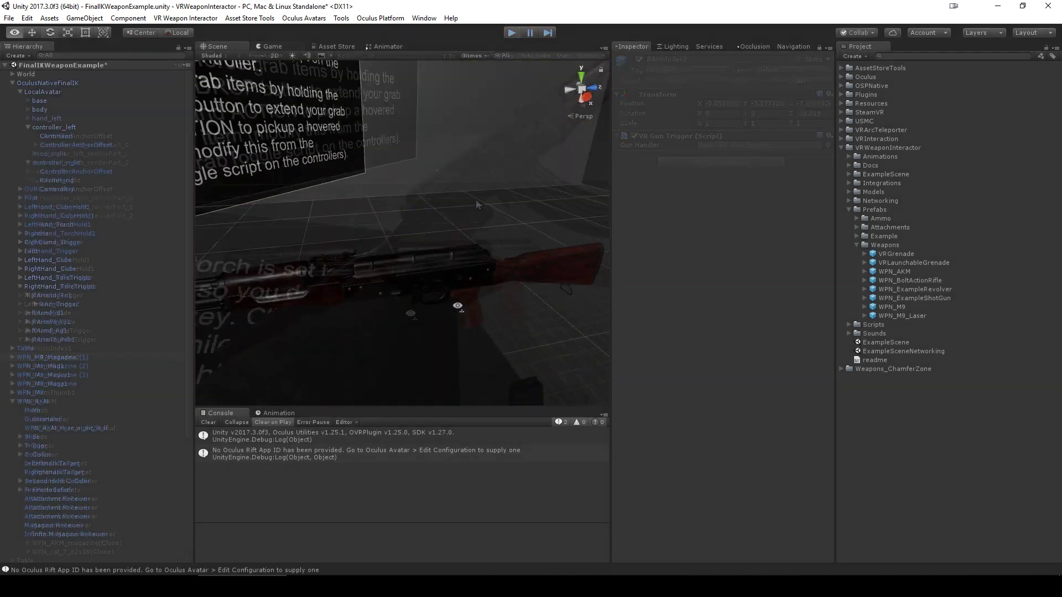
# - Examine the WPN_M9 GunHandler's IK anchors and pose names, including its LeftHandIKTarget transform
pyautogui.moveTo(477, 205); pyautogui.dragTo(399, 233, button='right')
pyautogui.click(404, 235)
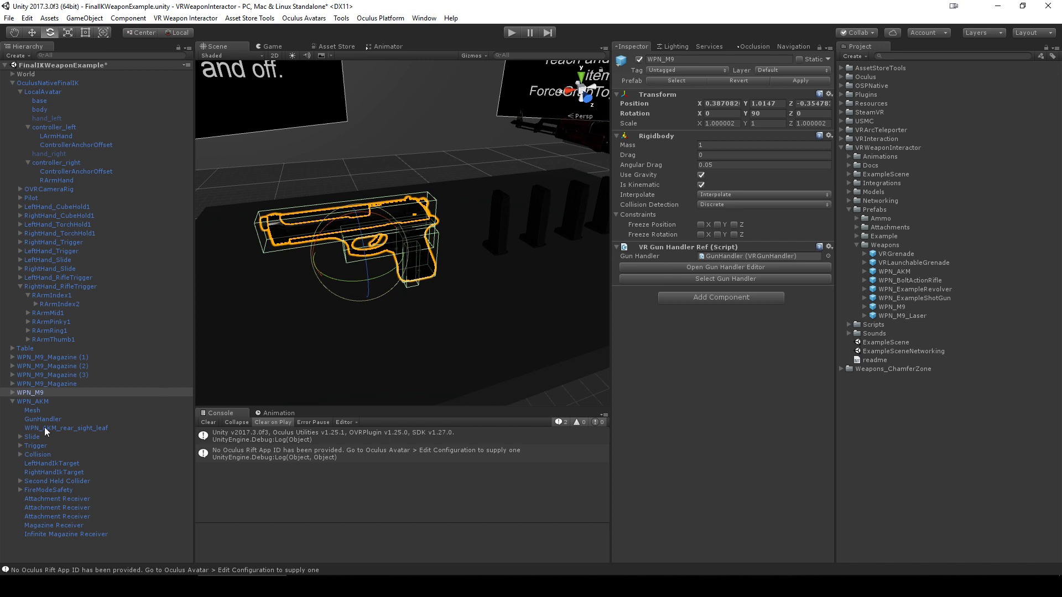
pyautogui.click(11, 393)
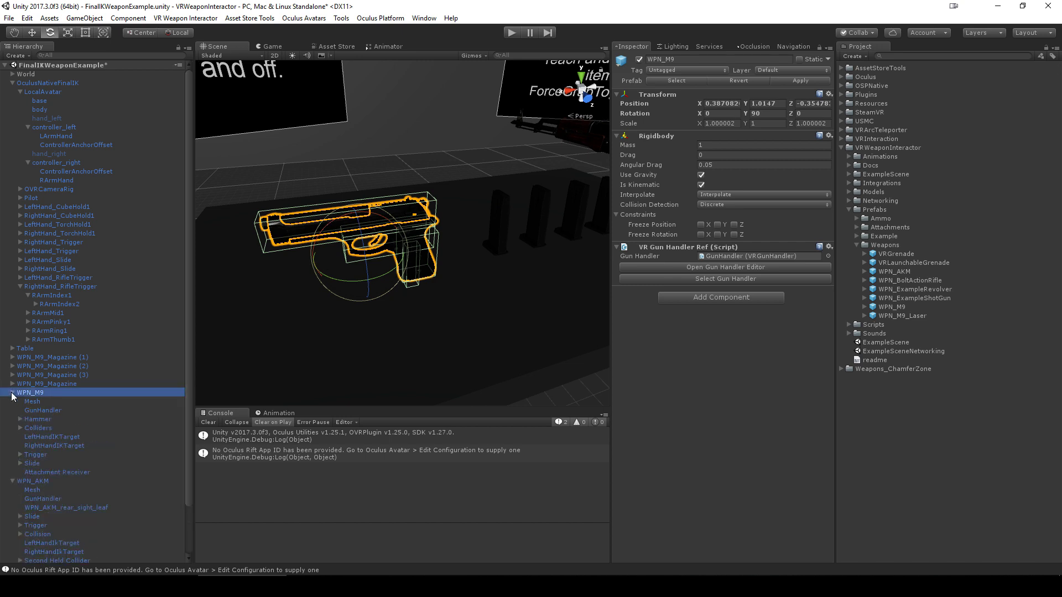
pyautogui.scroll(-3, 36, 401)
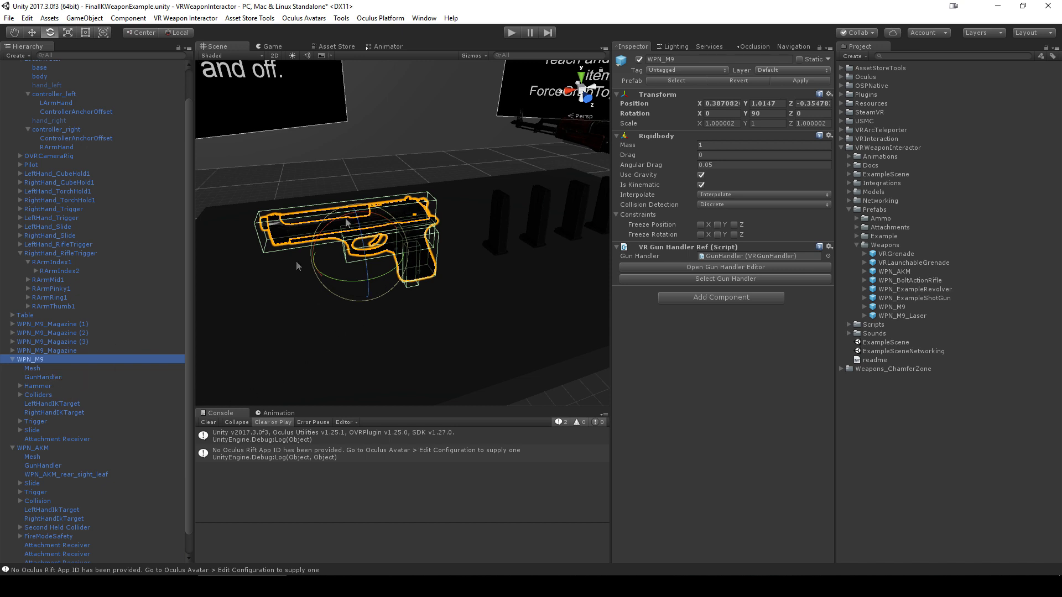
pyautogui.scroll(-2, 354, 360)
pyautogui.click(42, 377)
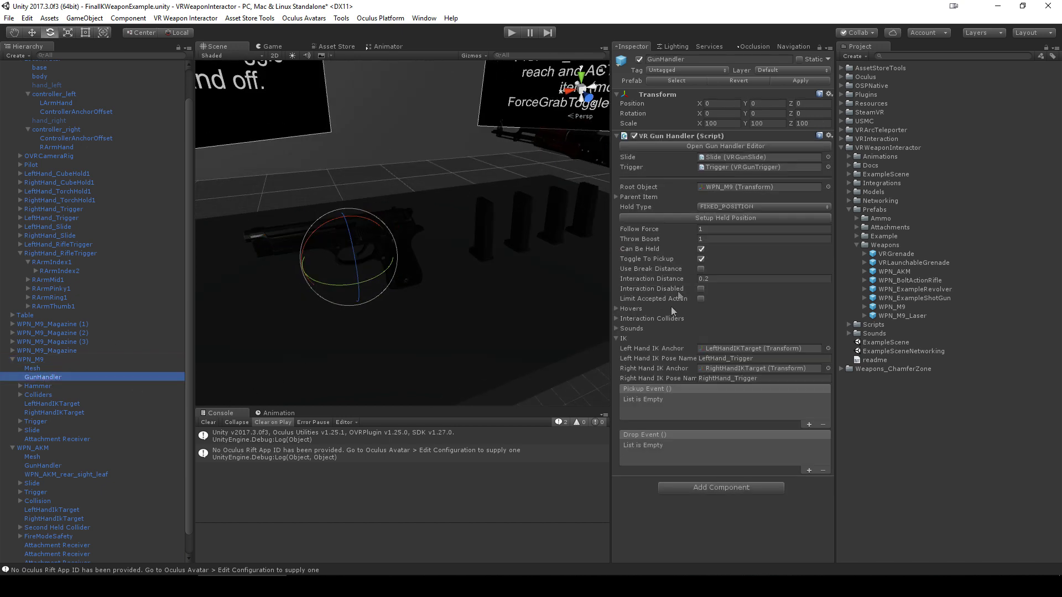
pyautogui.doubleClick(738, 350)
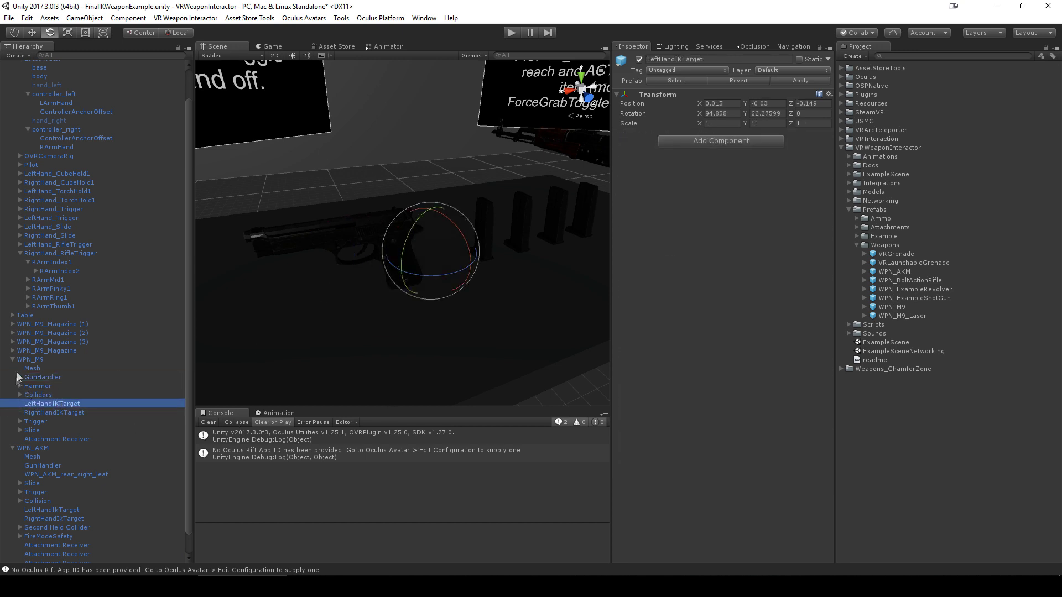
pyautogui.click(43, 377)
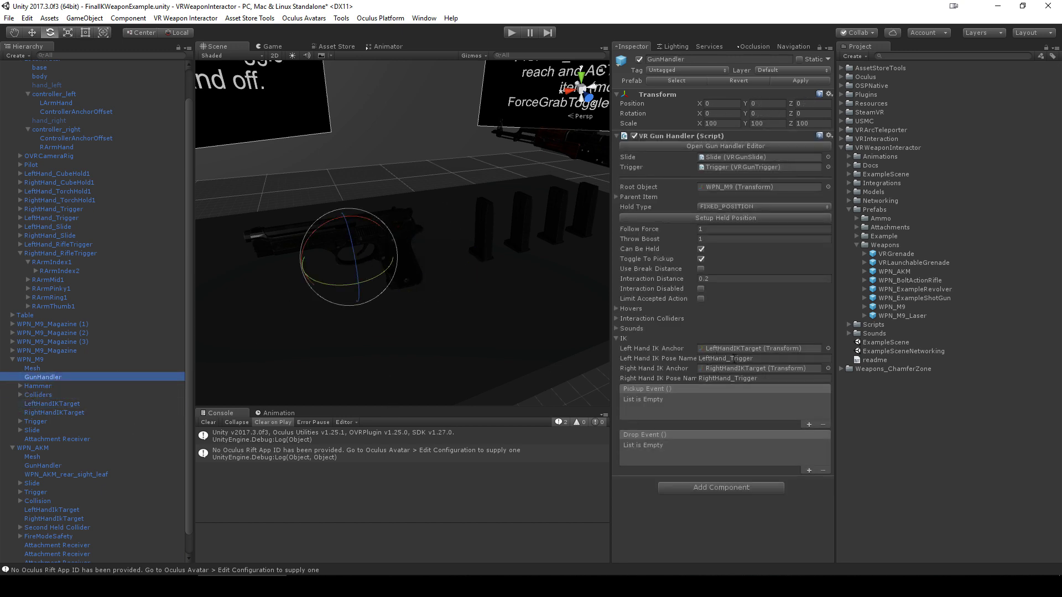
# - Examine the WPN_M9 Slide's IK settings, locating its left and right hand anchors and checking the pose names
pyautogui.click(39, 430)
pyautogui.scroll(-3, 705, 310)
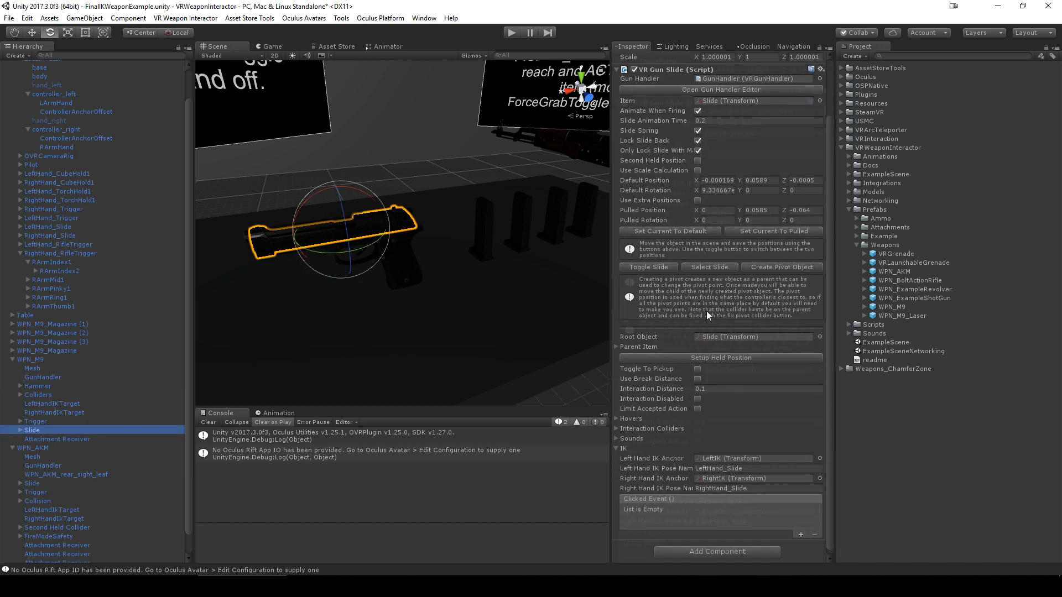
pyautogui.click(616, 444)
pyautogui.click(713, 455)
pyautogui.click(698, 474)
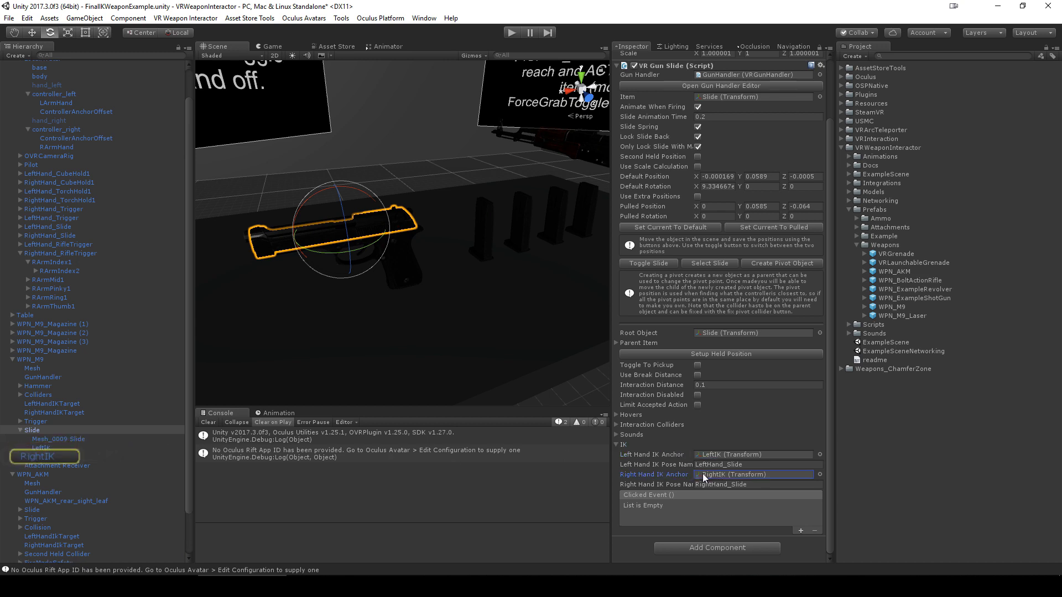
pyautogui.click(728, 333)
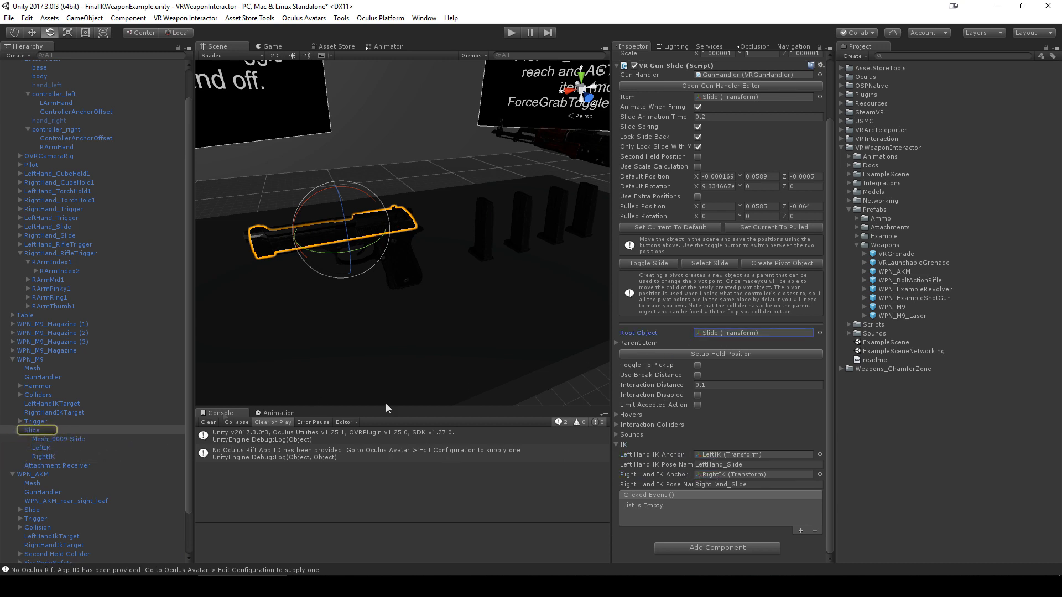
pyautogui.click(45, 449)
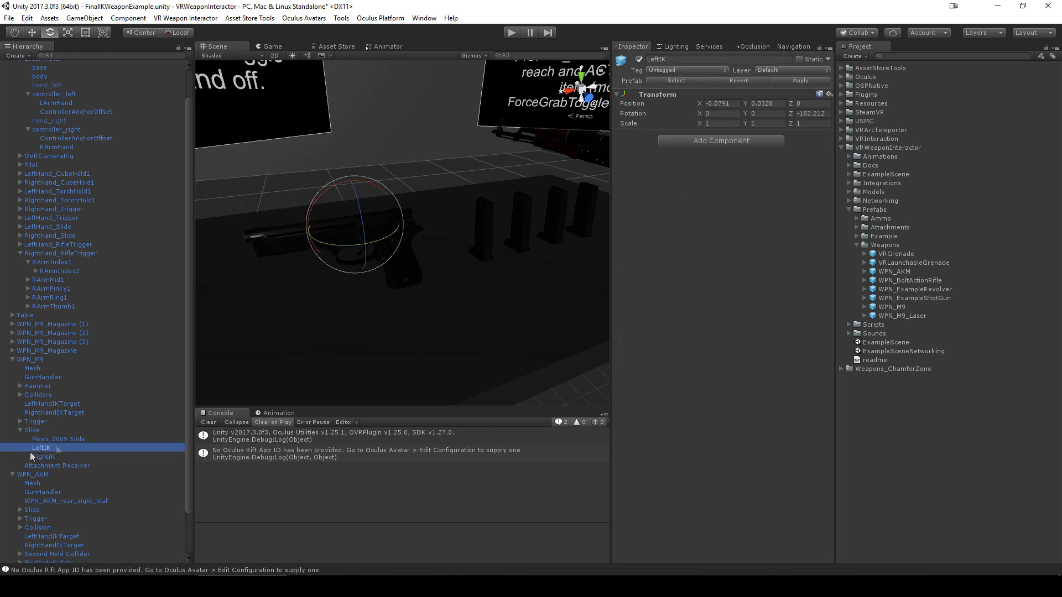
pyautogui.click(38, 432)
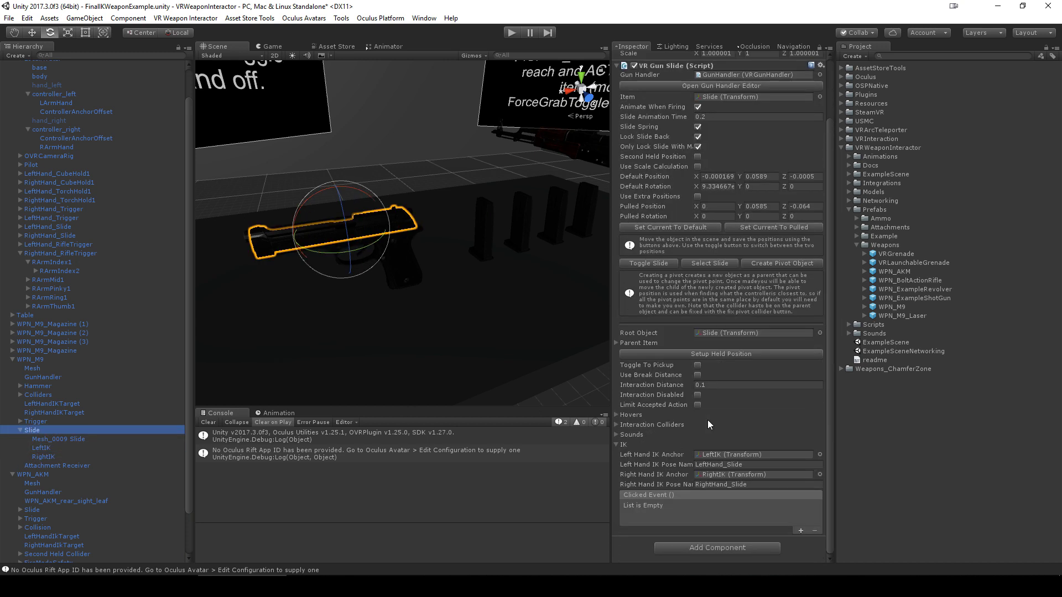
pyautogui.click(738, 464)
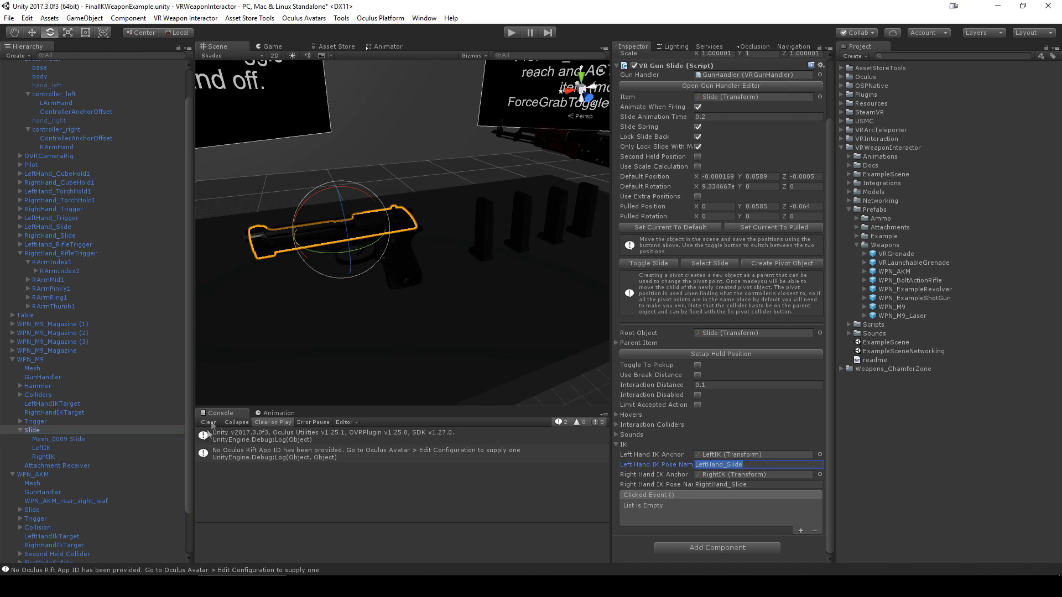
# - Examine the IK anchors and pose names in the WPN_M9_Magazine's Mag Script
pyautogui.click(487, 238)
pyautogui.click(13, 351)
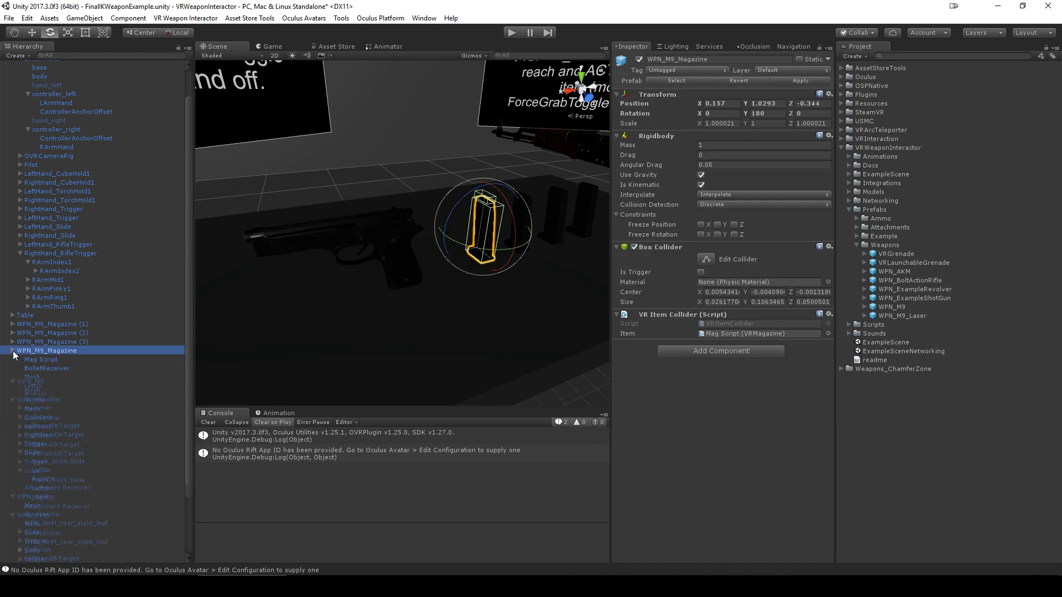
pyautogui.click(43, 360)
pyautogui.scroll(-6, 702, 311)
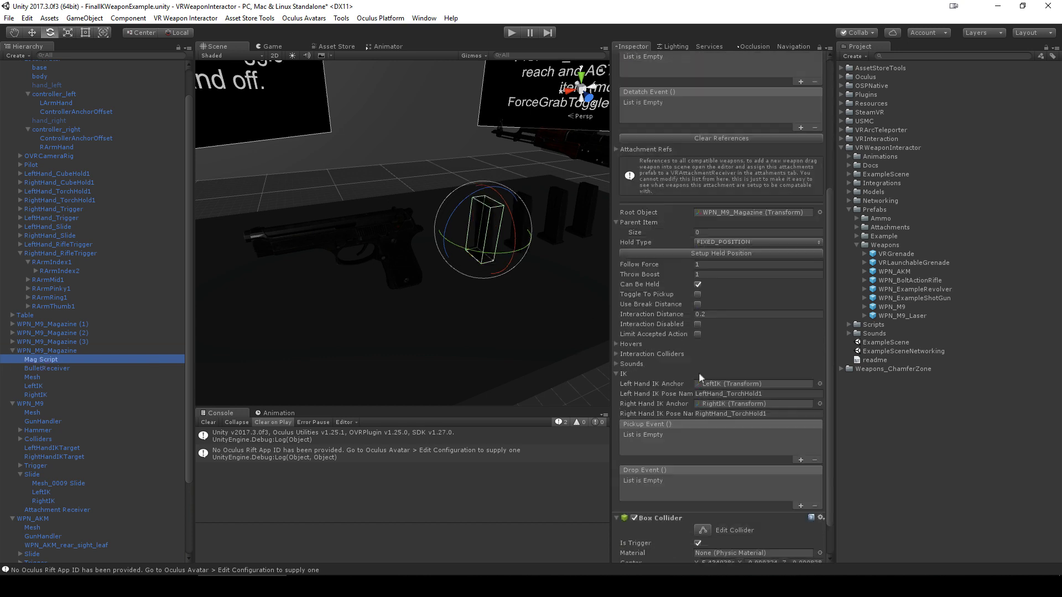
pyautogui.click(711, 384)
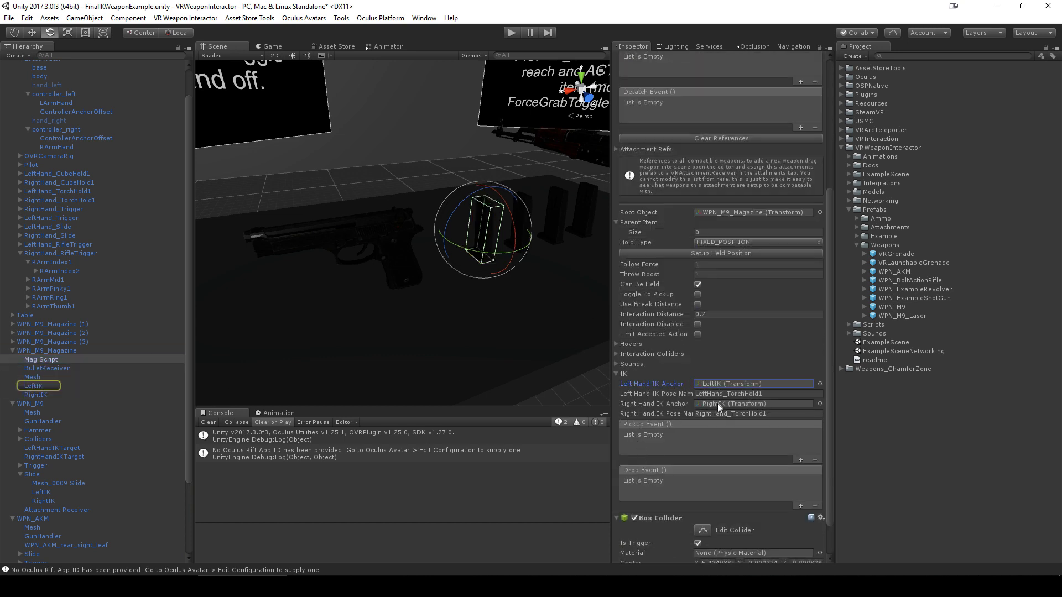
# - Collapse RightHand_RifleTrigger and locate the RightHand_TorchHold1 pose object under OculusNativeFinalIK
pyautogui.scroll(3, 73, 288)
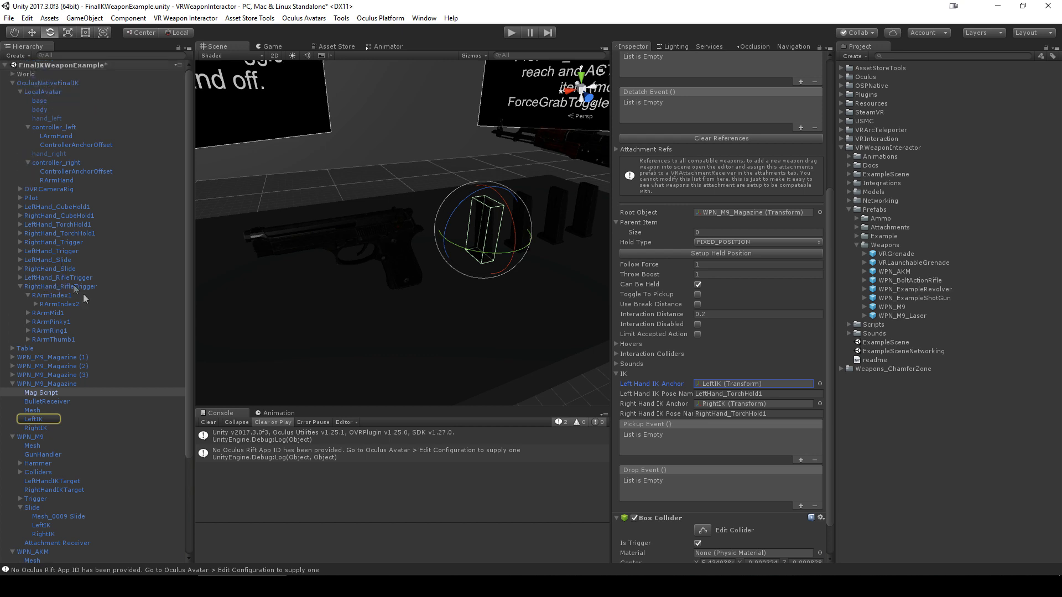
pyautogui.click(21, 287)
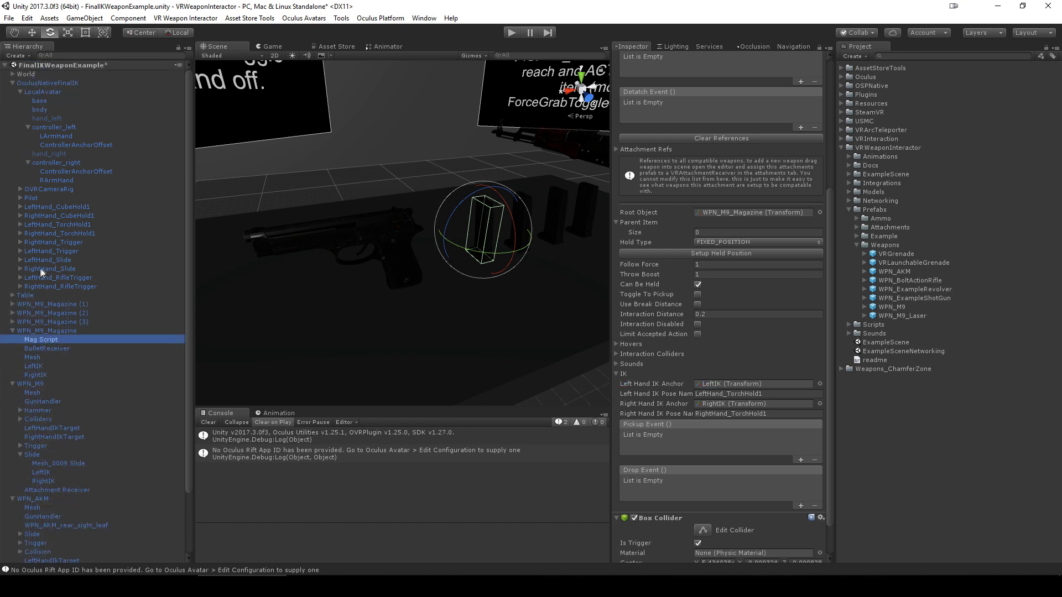
pyautogui.click(79, 235)
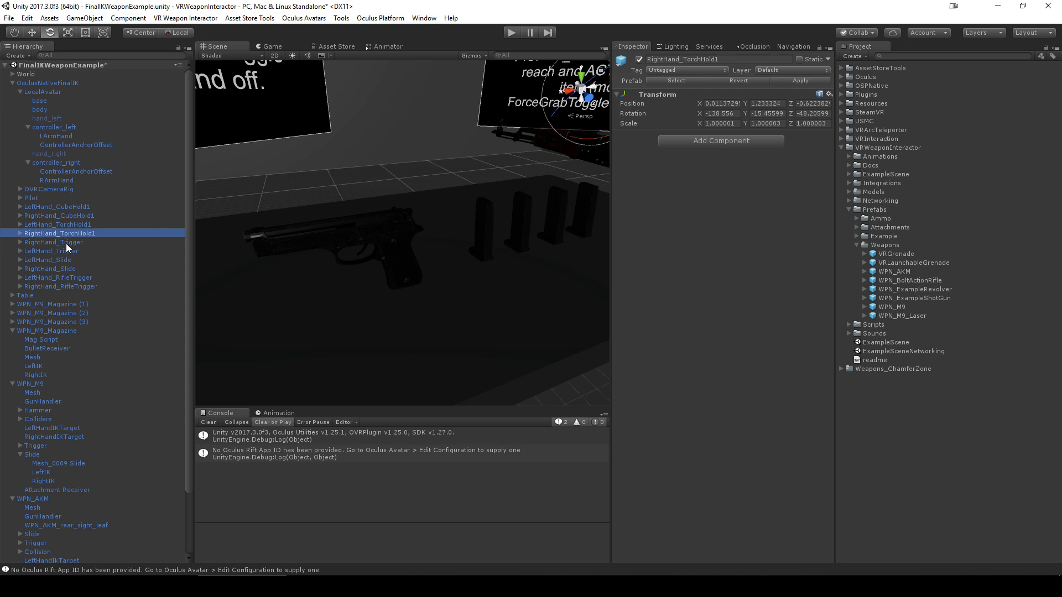
# - Collapse OculusNativeFinalIK and save the scene, running a weapon test in play mode before returning to editing
pyautogui.click(12, 83)
pyautogui.click(9, 19)
pyautogui.click(33, 56)
pyautogui.click(511, 32)
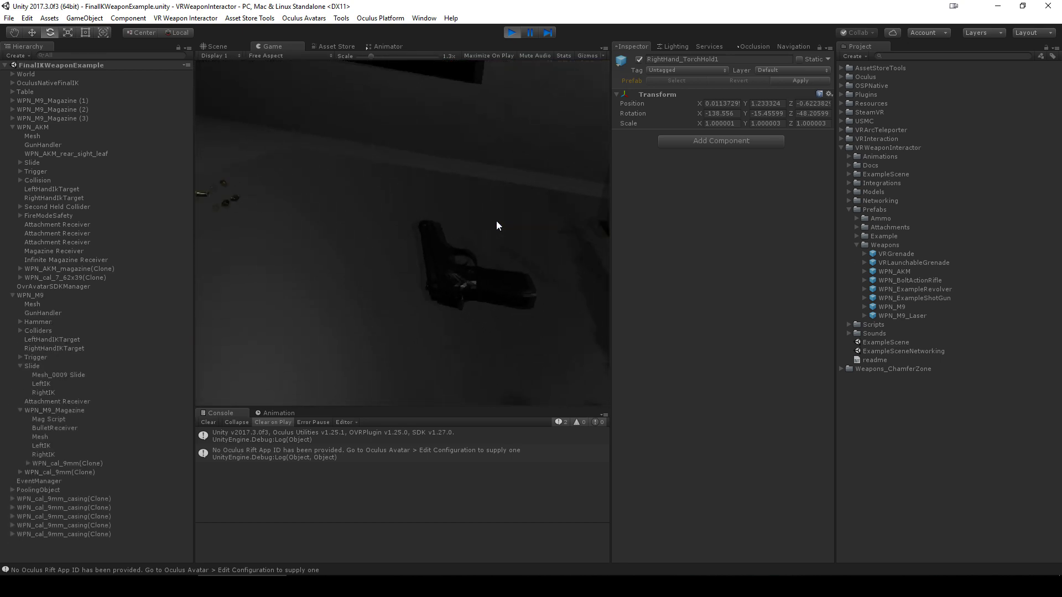
pyautogui.hotkey('ctrl', 'p')
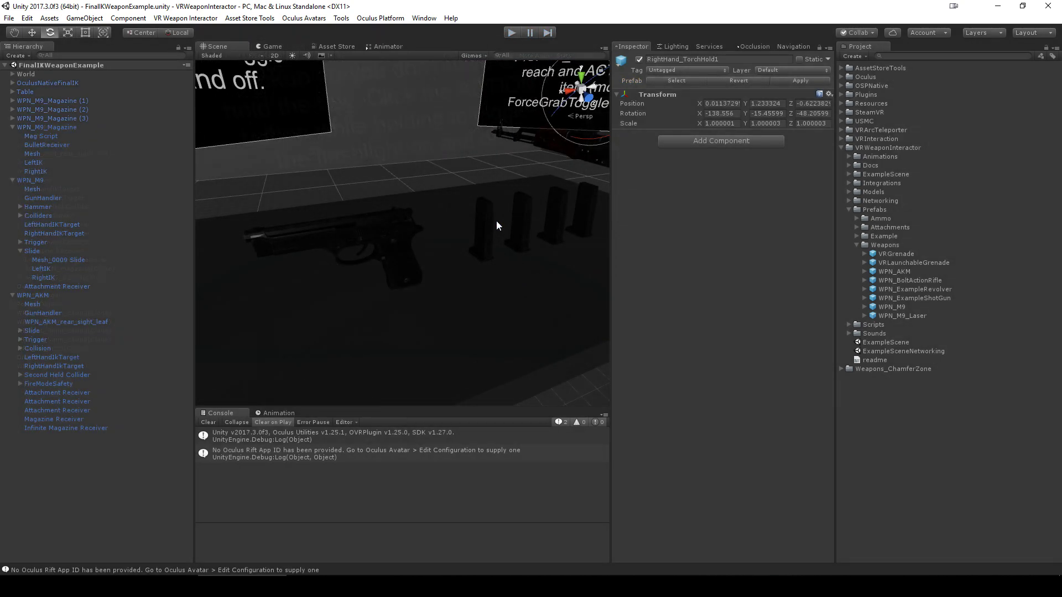